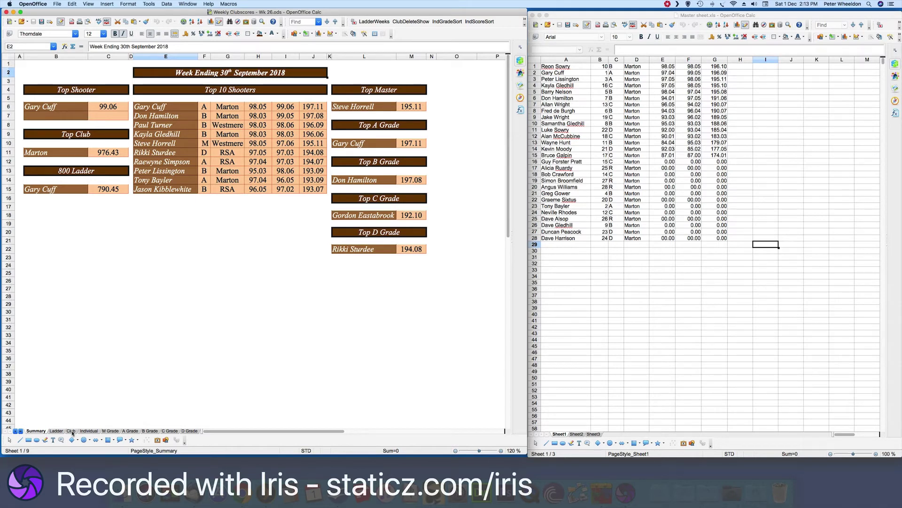
Step: Review the score lists on the Club sheet and the 800 Ladder on the Ladder sheet, returning to the Summary after each
{"action": "left_click", "coordinate": [71, 430]}
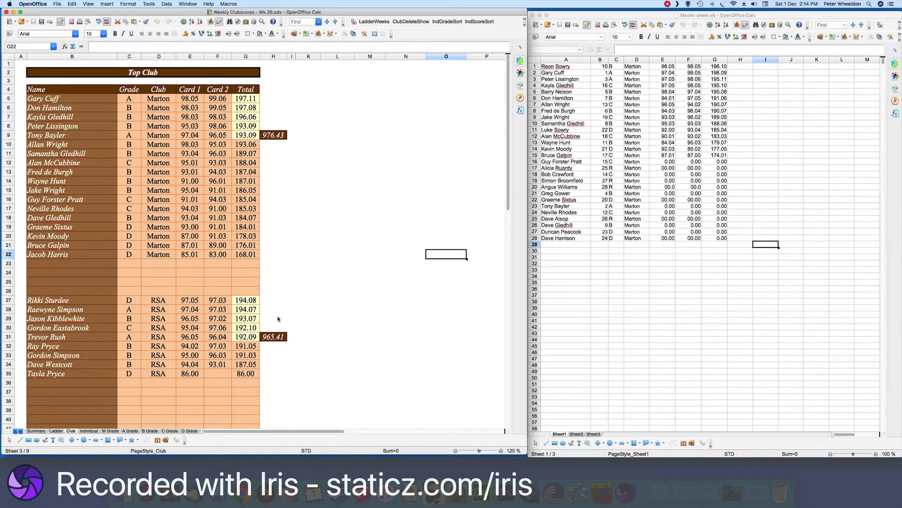
{"action": "scroll", "coordinate": [277, 336], "scroll_direction": "down", "scroll_amount": 3}
{"action": "scroll", "coordinate": [276, 336], "scroll_direction": "down", "scroll_amount": 3}
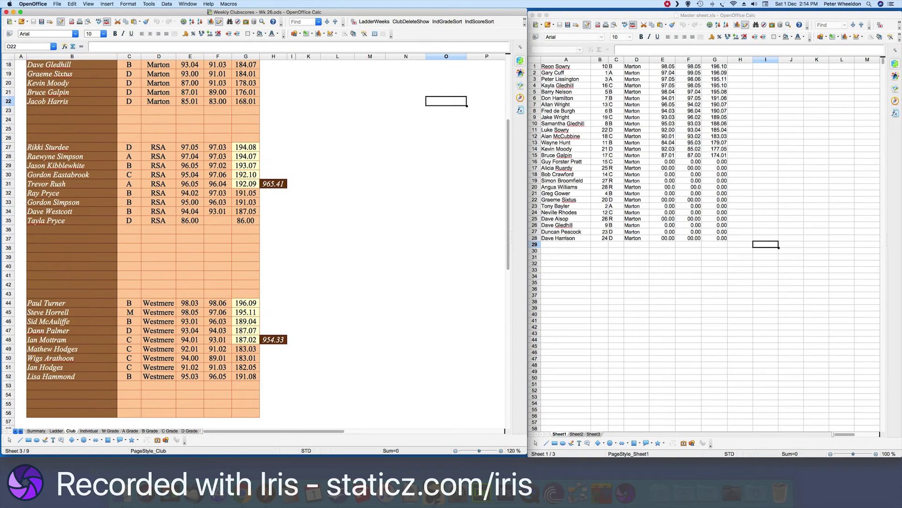
{"action": "left_click", "coordinate": [36, 431]}
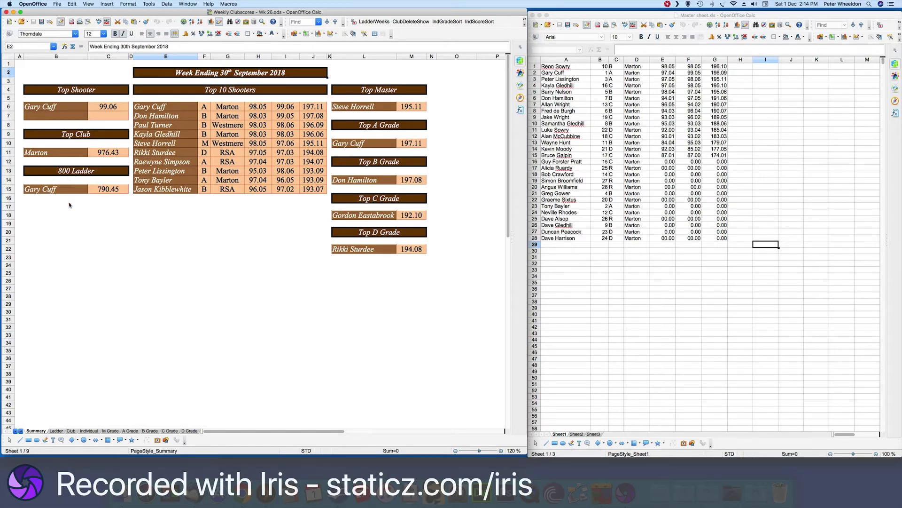
{"action": "left_click", "coordinate": [57, 430]}
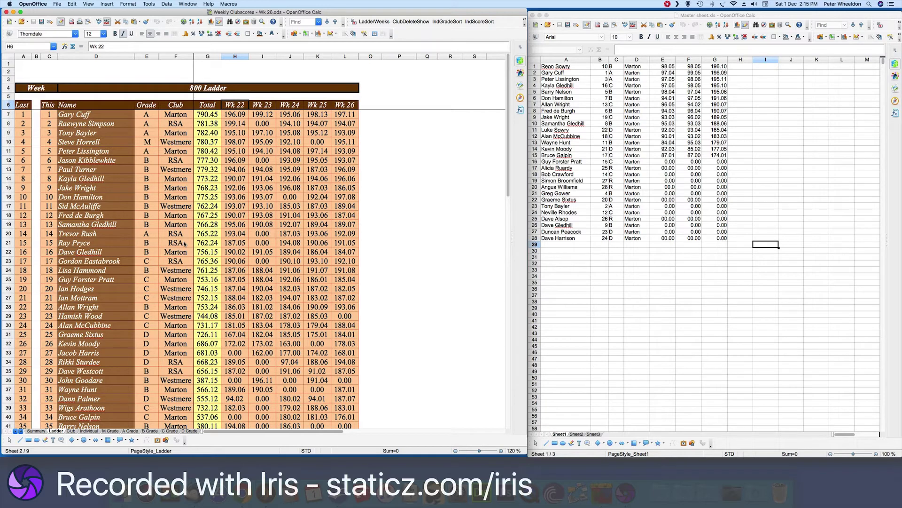
{"action": "left_click", "coordinate": [36, 430]}
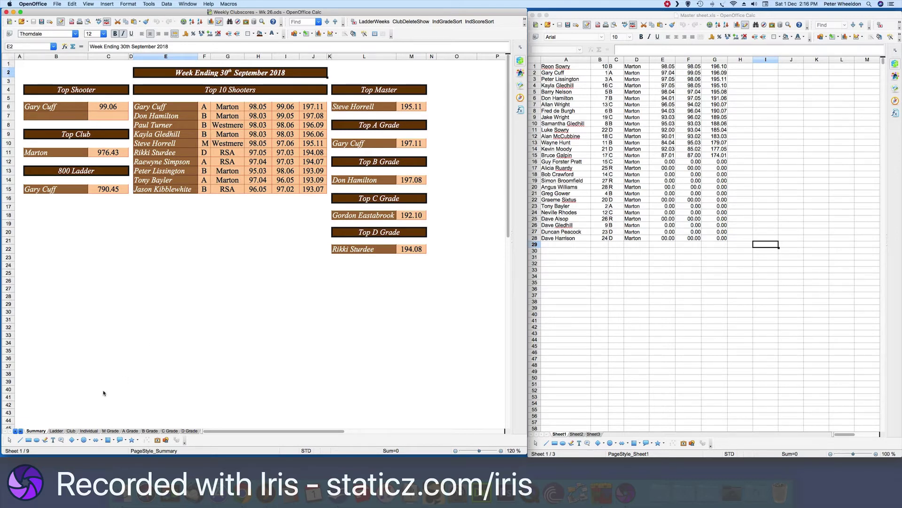
Step: Inspect the contents of the Wk 22 to Wk 26 score cells in the Ladder sheet's first shooter row, H7 to L7
{"action": "left_click", "coordinate": [57, 431]}
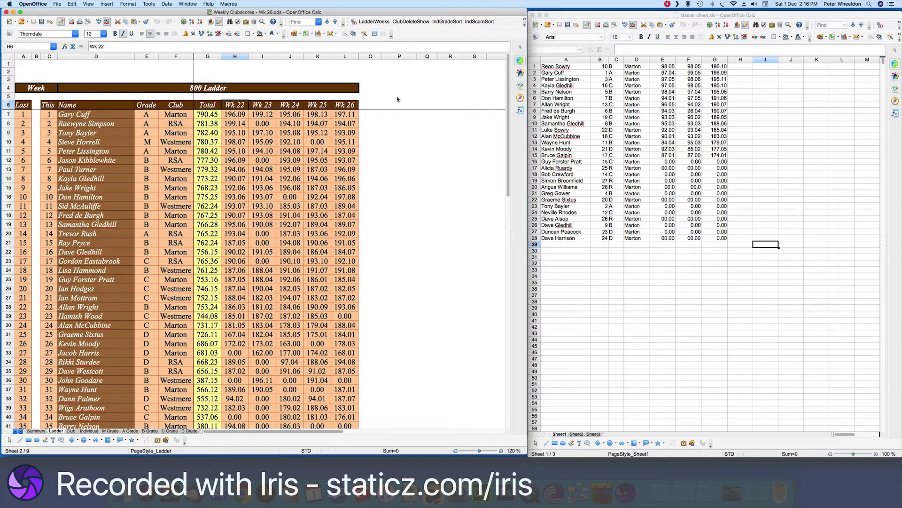
{"action": "left_click", "coordinate": [238, 116]}
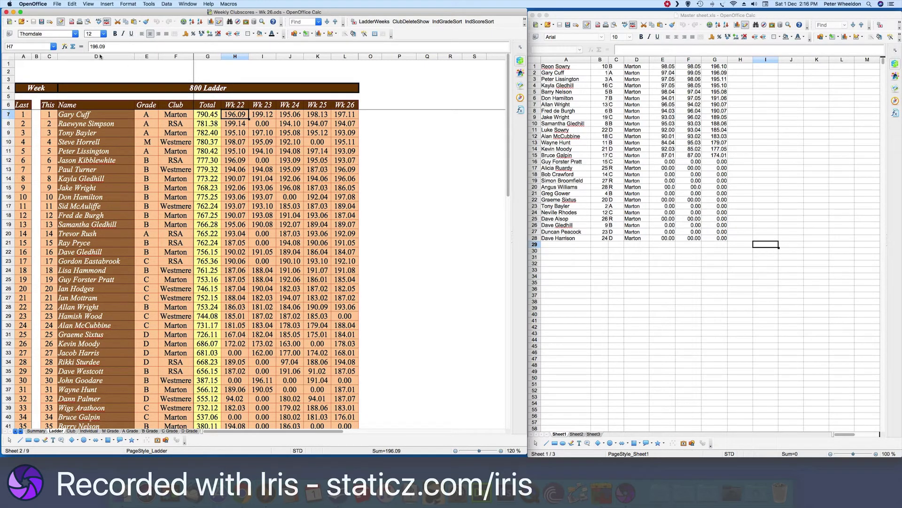
{"action": "left_click", "coordinate": [266, 115]}
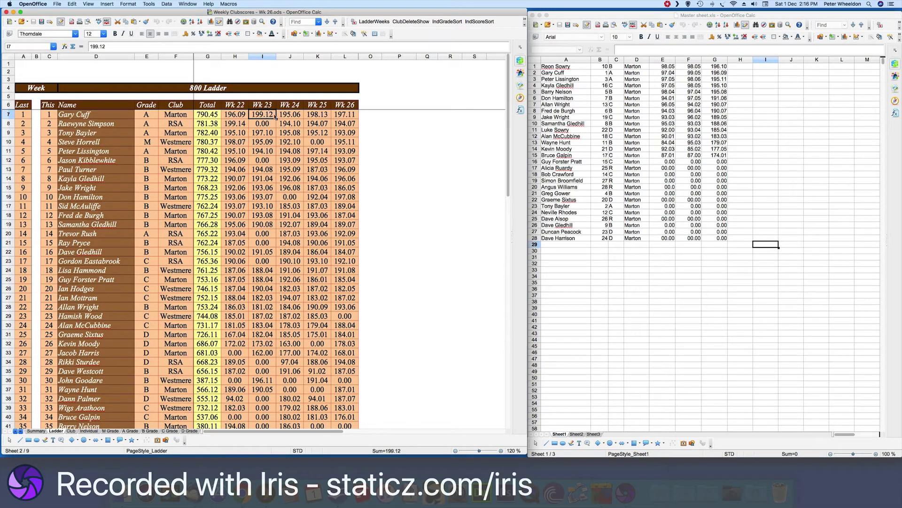
{"action": "left_click", "coordinate": [286, 116]}
{"action": "left_click", "coordinate": [320, 117]}
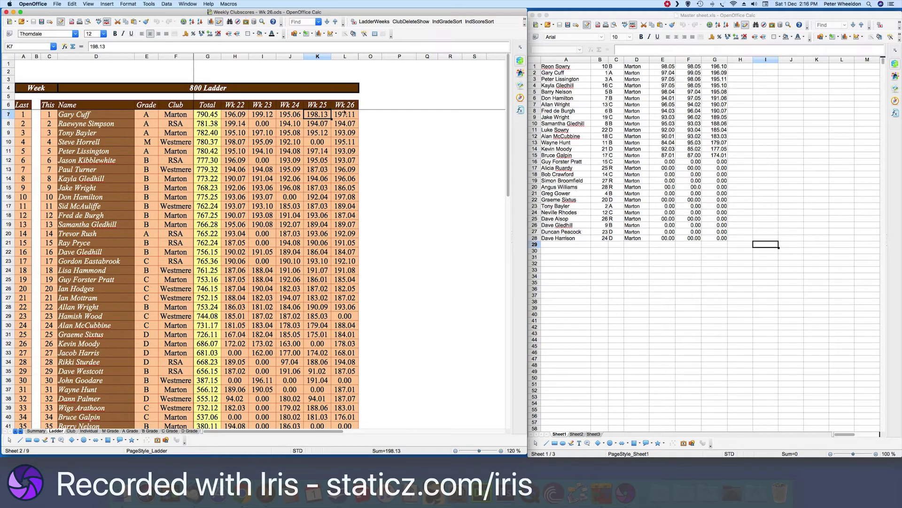
{"action": "left_click", "coordinate": [345, 115]}
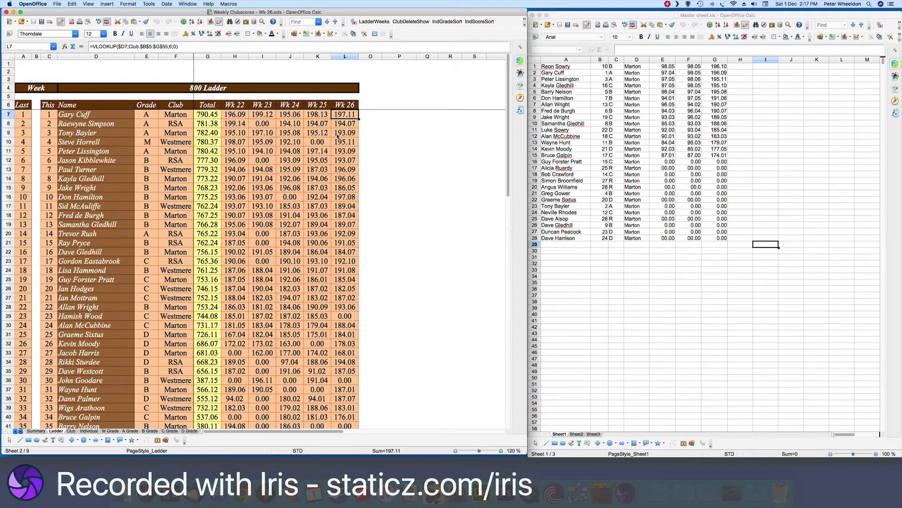
{"action": "scroll", "coordinate": [341, 174], "scroll_direction": "down", "scroll_amount": 2}
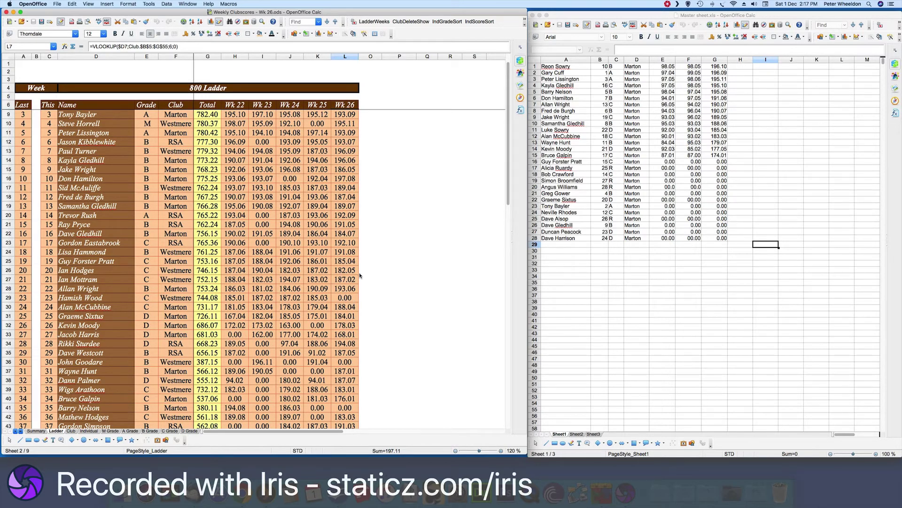
{"action": "scroll", "coordinate": [354, 187], "scroll_direction": "up", "scroll_amount": 2}
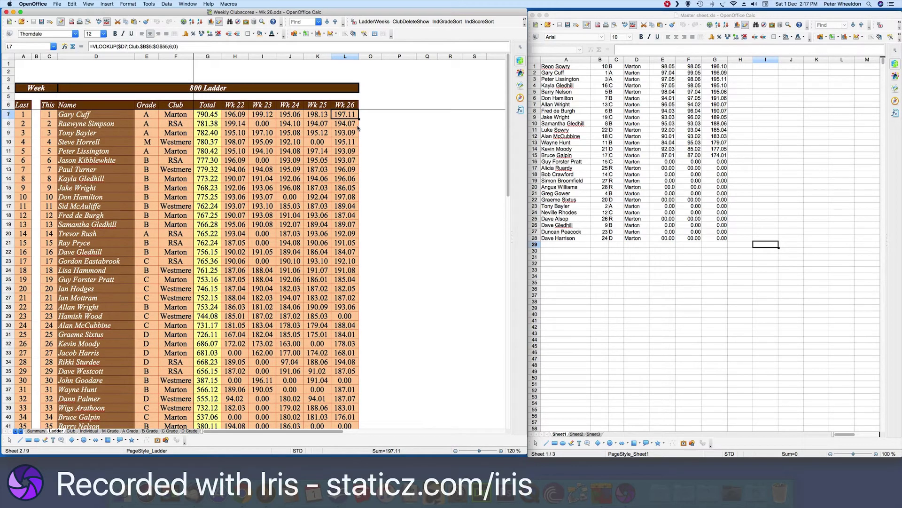
Step: Fill the lookup formula in L7 down the Wk 26 column to L49
{"action": "left_click_drag", "start_coordinate": [359, 119], "coordinate": [353, 245]}
{"action": "left_click", "coordinate": [345, 245]}
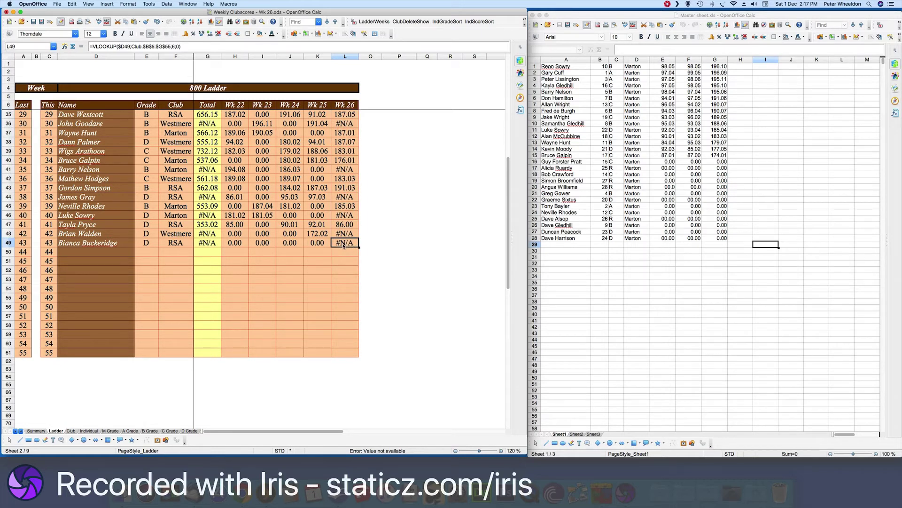
{"action": "scroll", "coordinate": [344, 244], "scroll_direction": "up", "scroll_amount": 7}
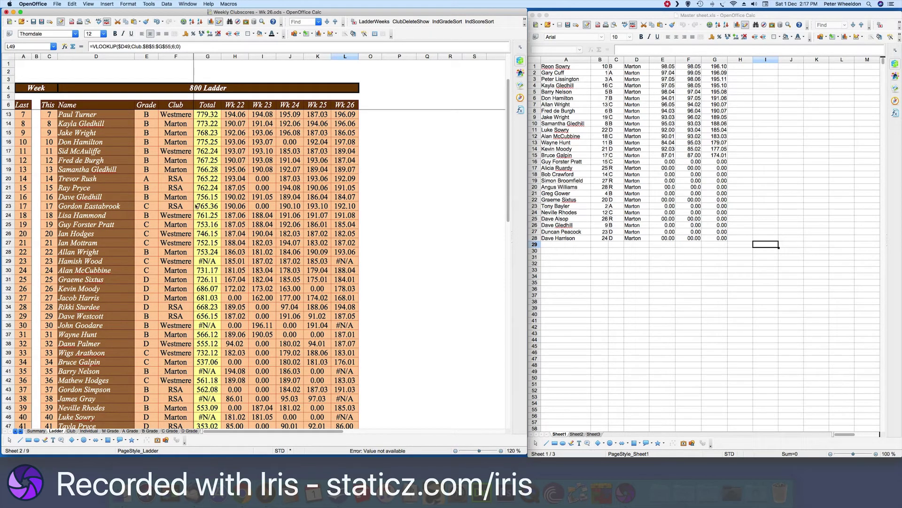
{"action": "scroll", "coordinate": [335, 221], "scroll_direction": "up", "scroll_amount": 3}
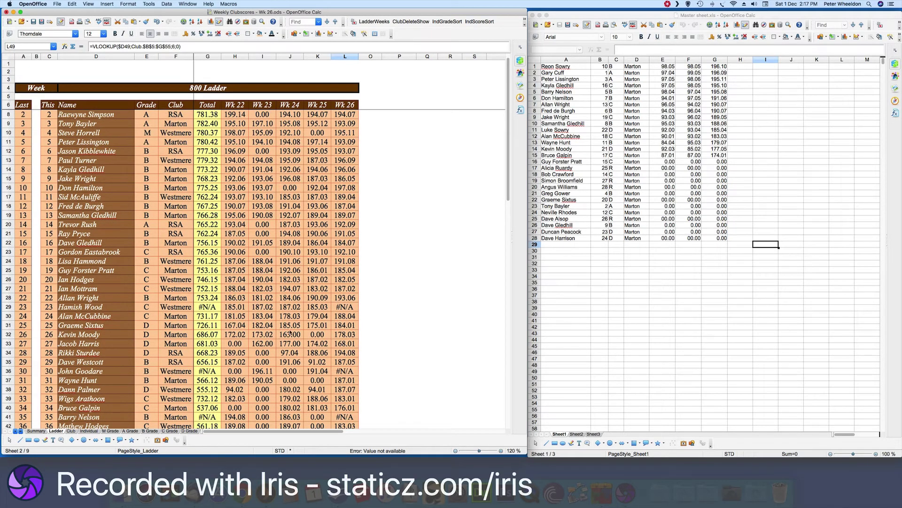
Step: Replace the Wk 26 lookup in L29 with 0 and inspect that row's total formula in G29
{"action": "left_click", "coordinate": [346, 309]}
{"action": "type", "text": "0"}
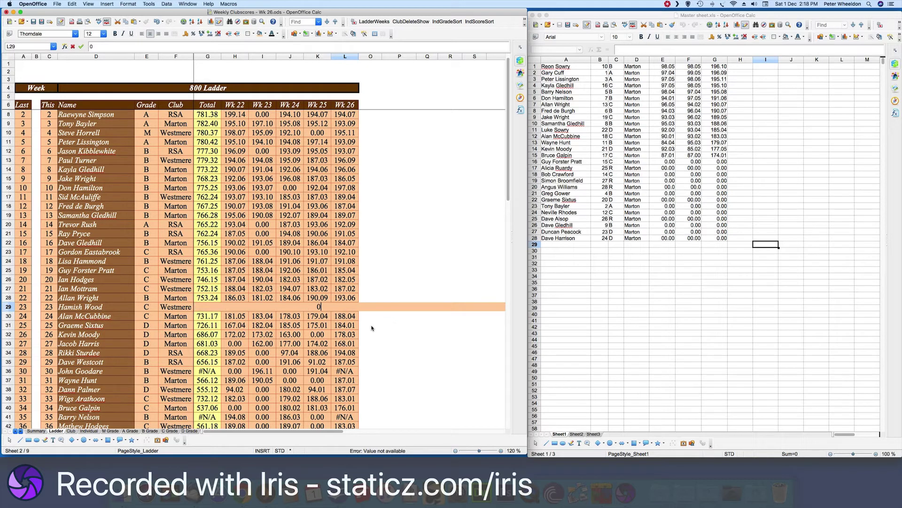
{"action": "key", "text": "Return"}
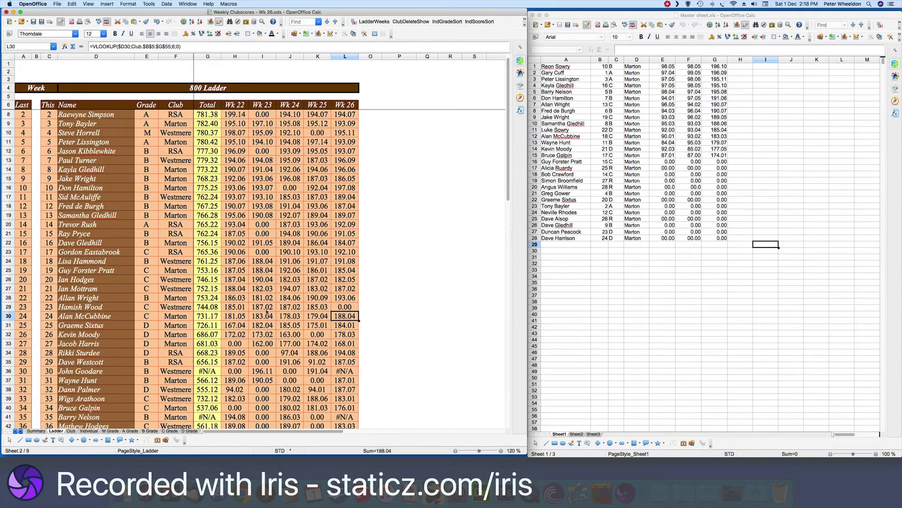
{"action": "left_click", "coordinate": [205, 308]}
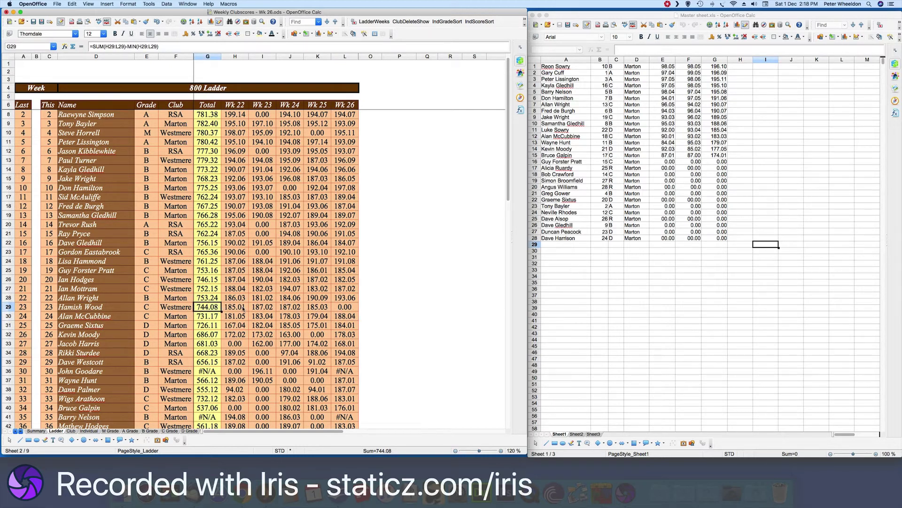
Step: Undo the zero entry in L29 and the formula fill in L7:L49, and check the Wk 26 column
{"action": "left_click", "coordinate": [407, 316]}
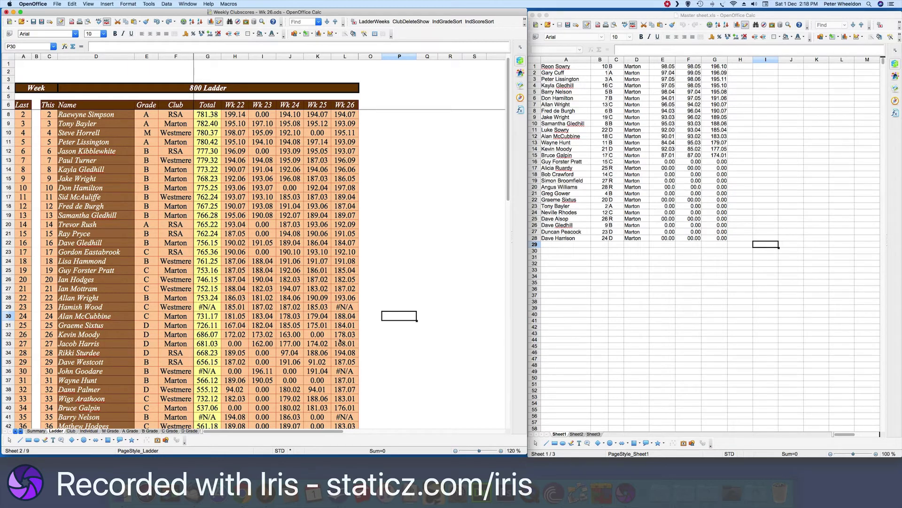
{"action": "scroll", "coordinate": [346, 291], "scroll_direction": "down", "scroll_amount": 2}
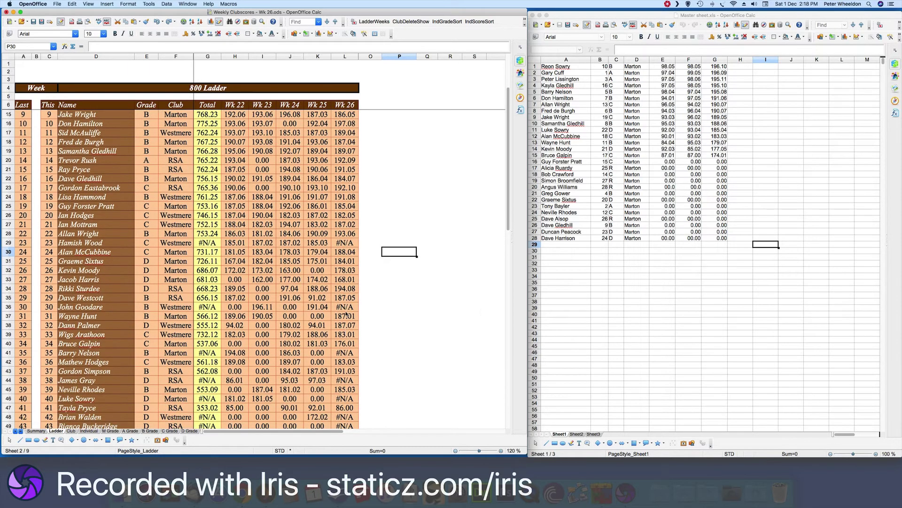
{"action": "scroll", "coordinate": [346, 314], "scroll_direction": "up", "scroll_amount": 3}
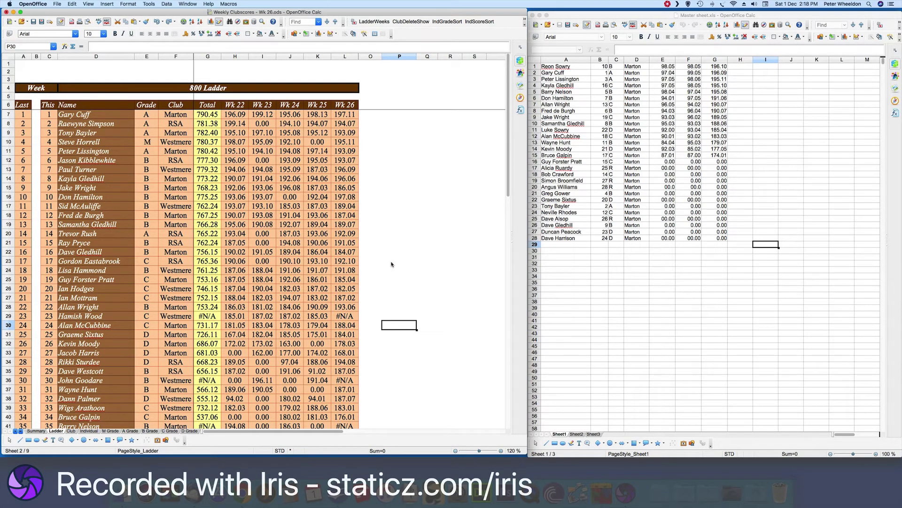
{"action": "key", "text": "super+v"}
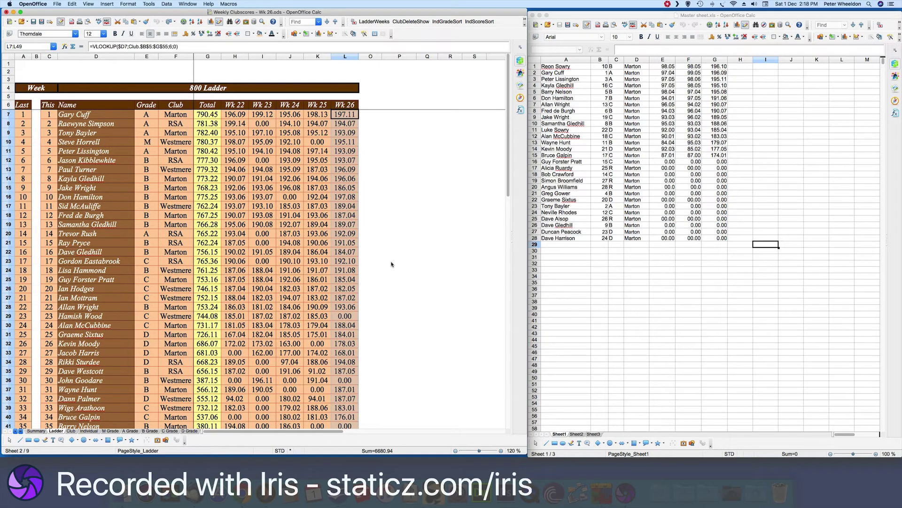
{"action": "left_click", "coordinate": [393, 233]}
{"action": "scroll", "coordinate": [392, 235], "scroll_direction": "down", "scroll_amount": 4}
{"action": "scroll", "coordinate": [392, 235], "scroll_direction": "up", "scroll_amount": 4}
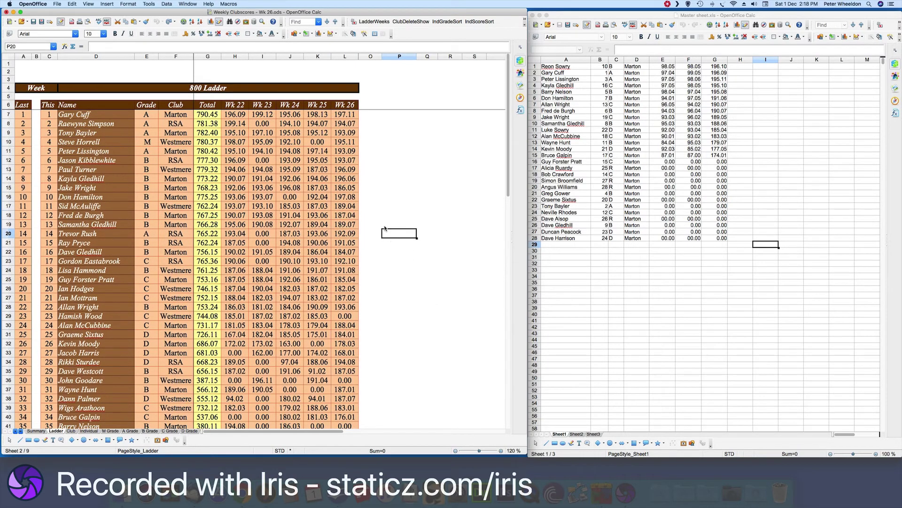
Step: Copy the Wk 23 to Wk 26 block I6:L49 and paste only its text, numbers and dates starting at H6
{"action": "left_click_drag", "start_coordinate": [266, 106], "coordinate": [345, 328]}
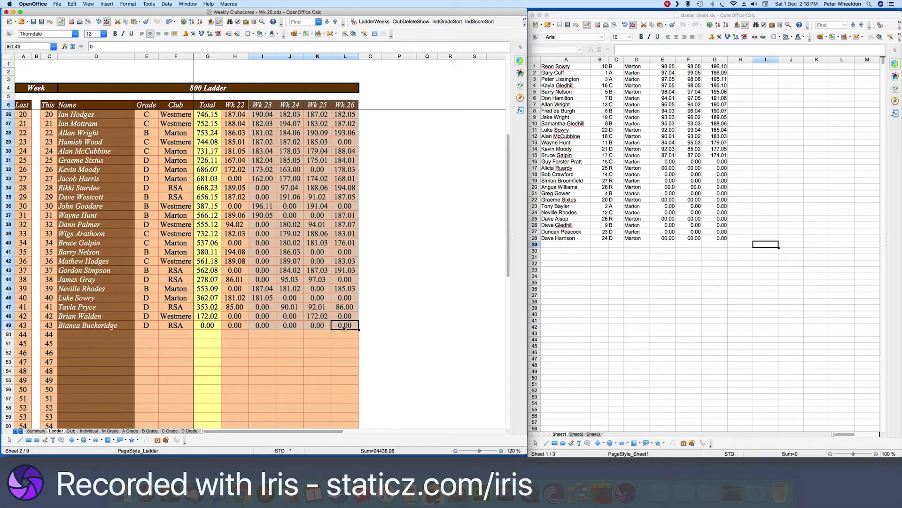
{"action": "right_click", "coordinate": [345, 328]}
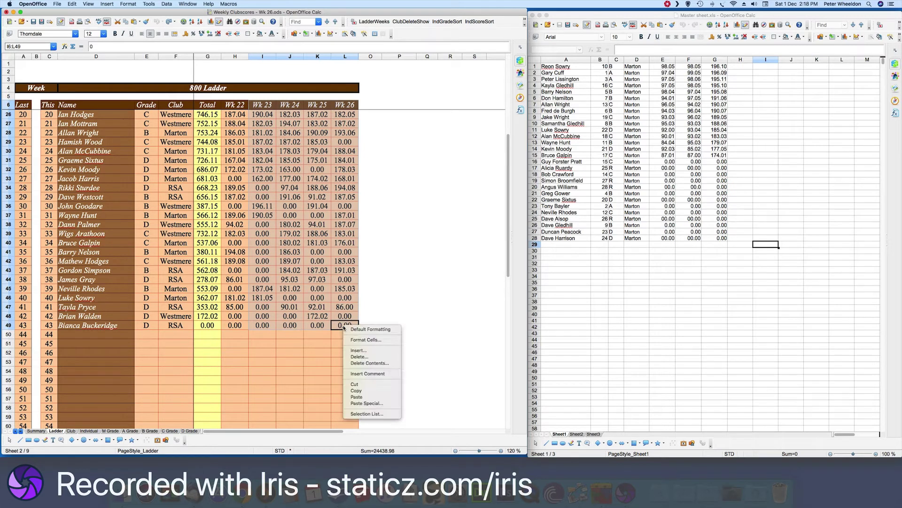
{"action": "left_click", "coordinate": [354, 391]}
{"action": "scroll", "coordinate": [343, 291], "scroll_direction": "up", "scroll_amount": 6}
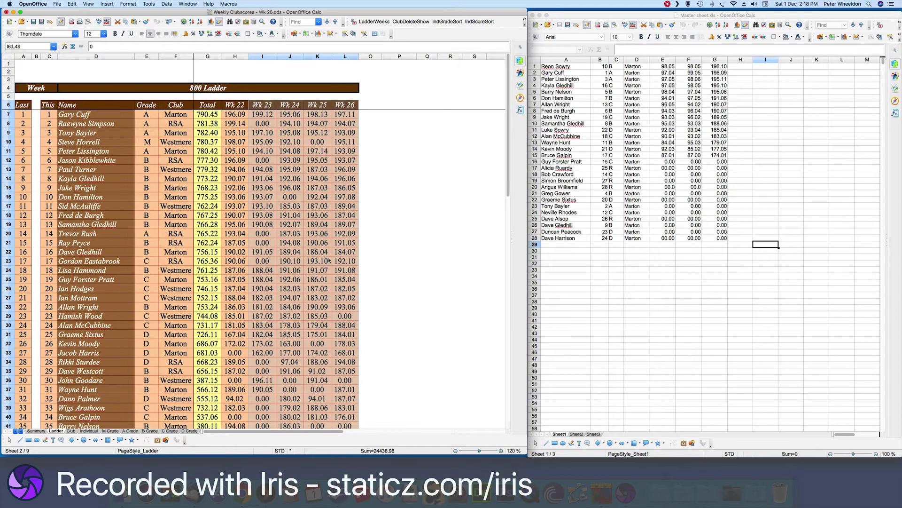
{"action": "left_click", "coordinate": [234, 106]}
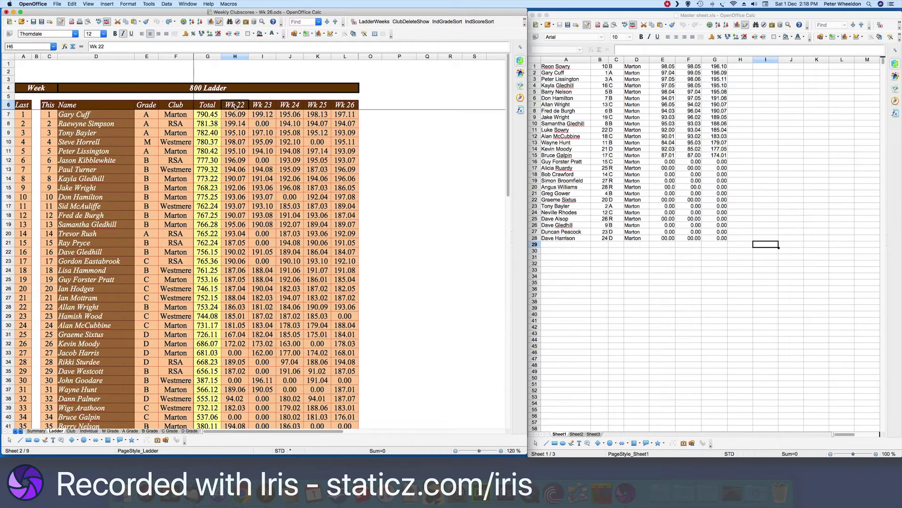
{"action": "right_click", "coordinate": [234, 106]}
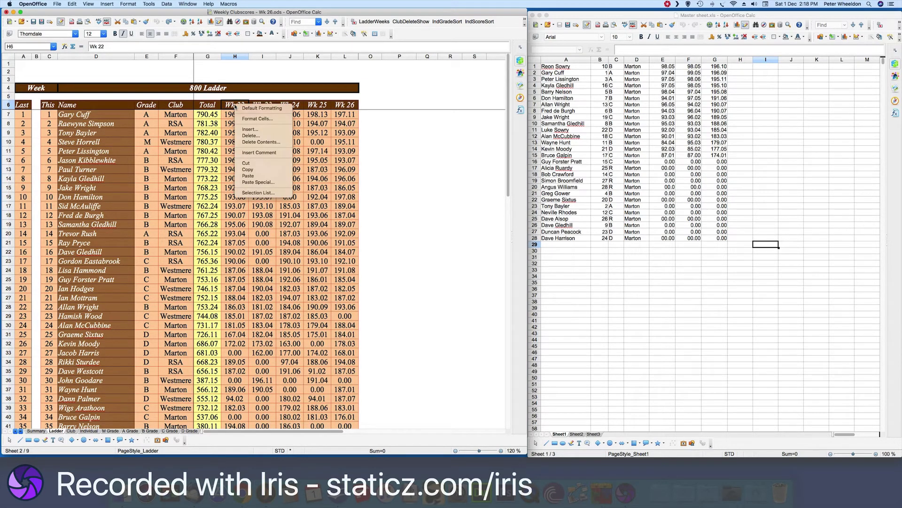
{"action": "left_click", "coordinate": [254, 182]}
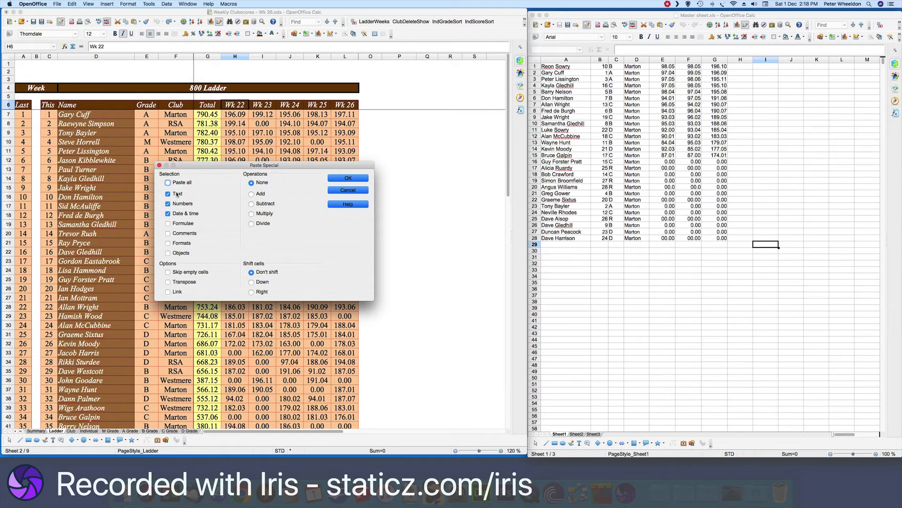
{"action": "left_click", "coordinate": [356, 178]}
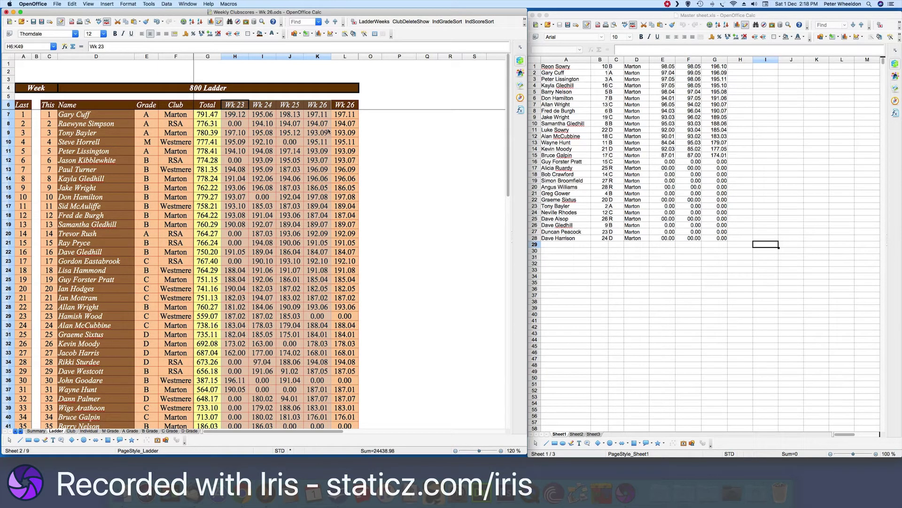
Step: Check the contents of K7 and L7, and rename the column heading in L6 as Wk 27
{"action": "left_click", "coordinate": [327, 114]}
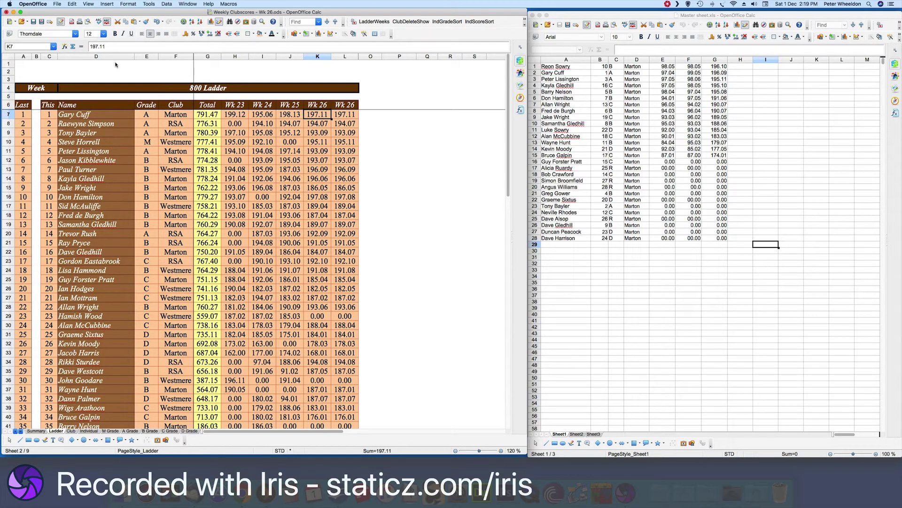
{"action": "left_click", "coordinate": [351, 116]}
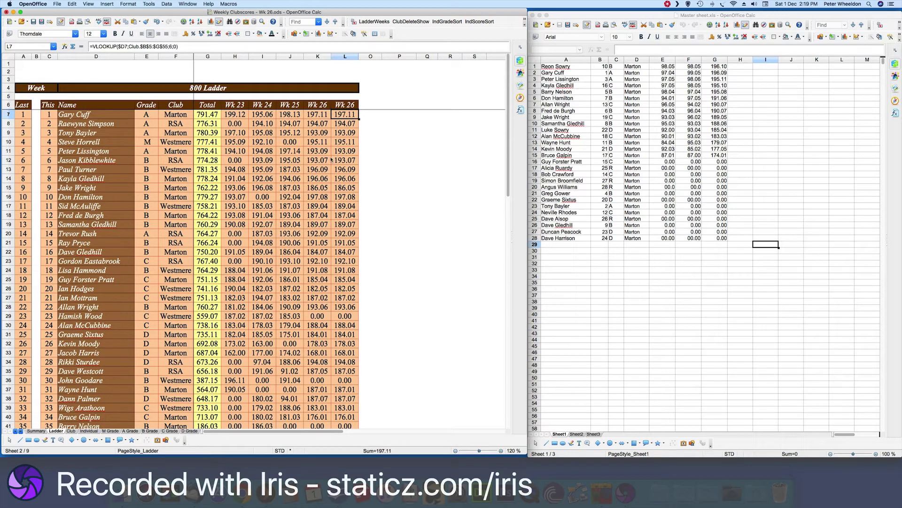
{"action": "double_click", "coordinate": [355, 105]}
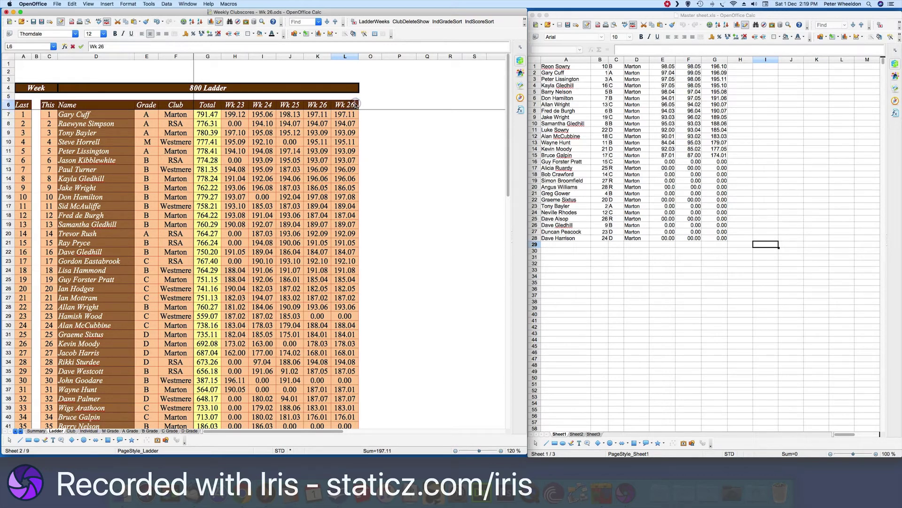
{"action": "key", "text": "BackSpace"}
{"action": "type", "text": "7"}
{"action": "left_click", "coordinate": [371, 125]}
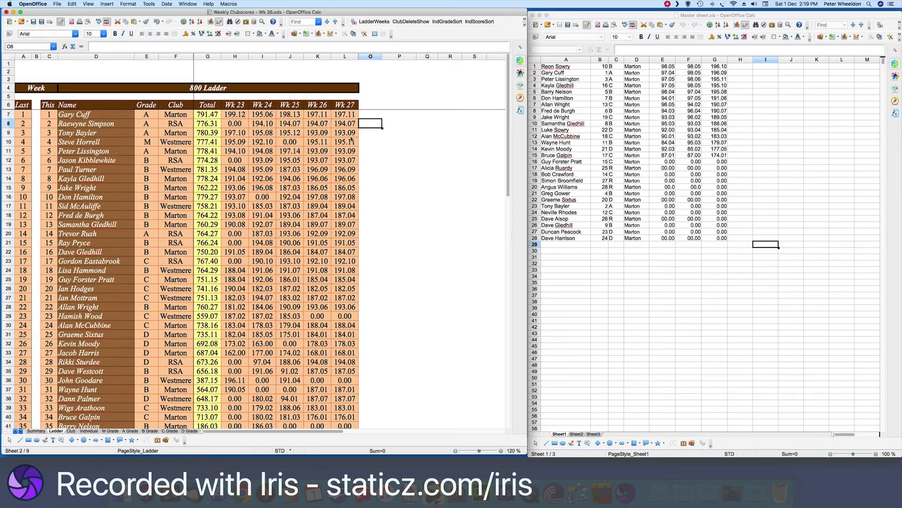
Step: Fill the lookup formula from L7 down the Wk 27 column to the last listed shooter in L49
{"action": "left_click", "coordinate": [350, 115]}
{"action": "left_click_drag", "start_coordinate": [352, 228], "coordinate": [361, 337]}
{"action": "left_click", "coordinate": [394, 301]}
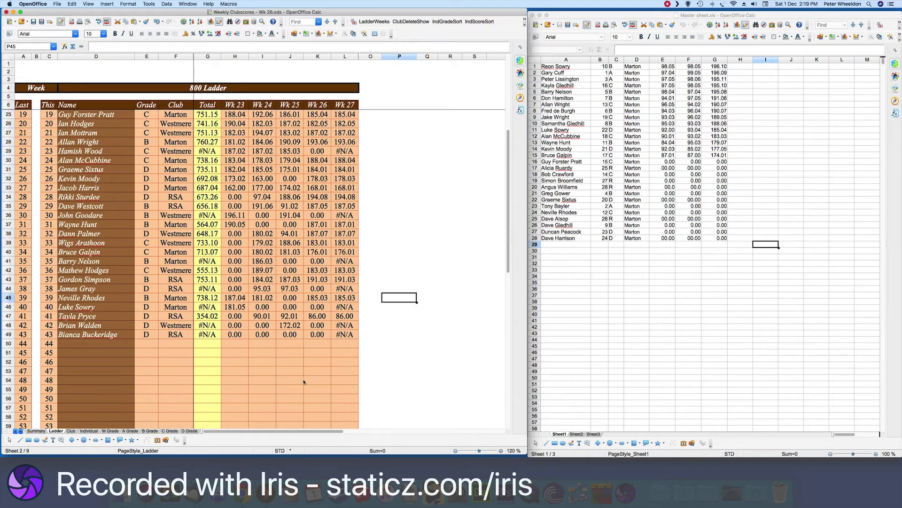
Step: Check the Last ranking numbers in A7:A50 against the This column of the 800 Ladder
{"action": "scroll", "coordinate": [224, 285], "scroll_direction": "up", "scroll_amount": 6}
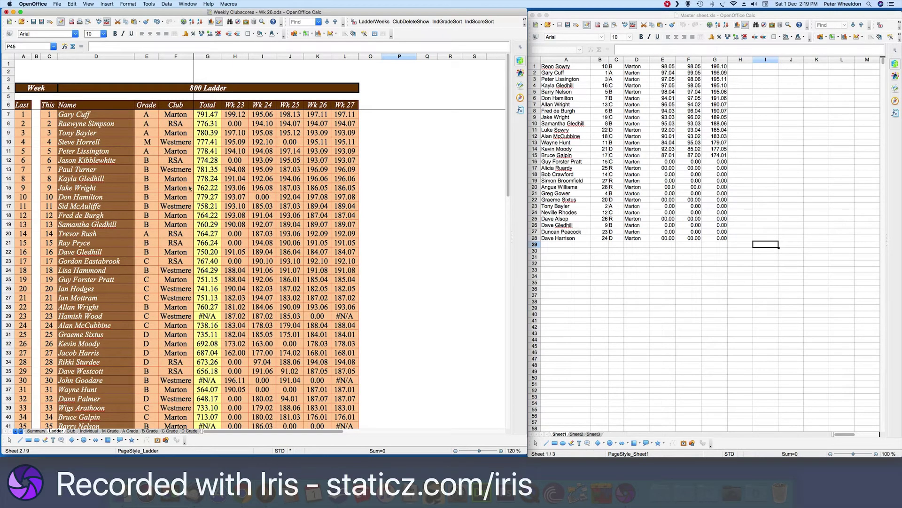
{"action": "left_click", "coordinate": [31, 118]}
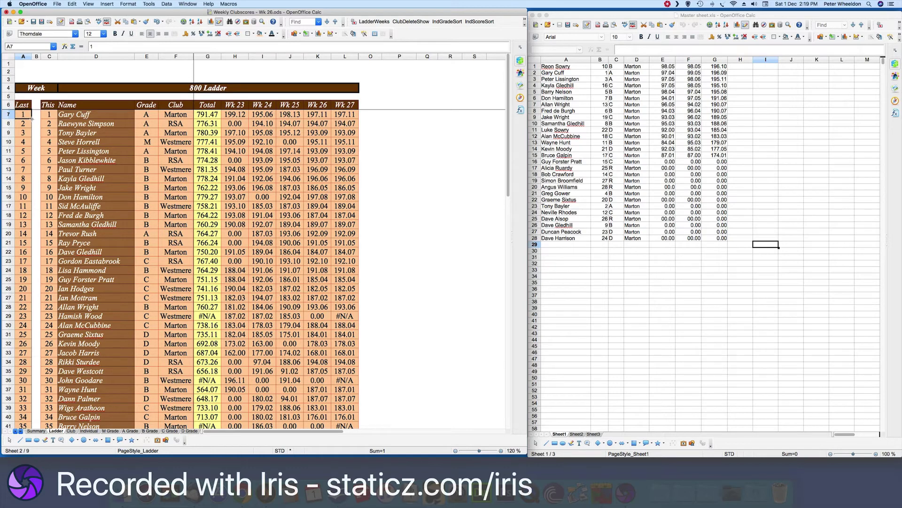
{"action": "left_click_drag", "start_coordinate": [31, 118], "coordinate": [27, 282]}
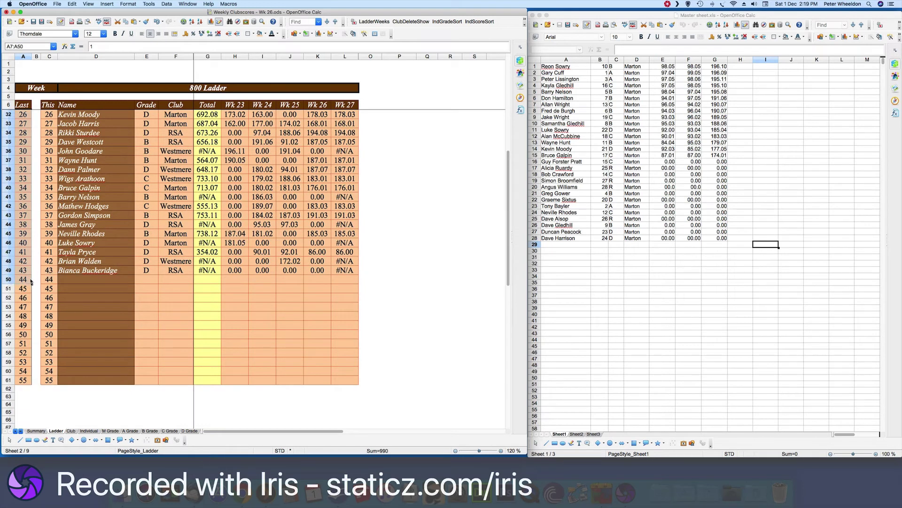
{"action": "scroll", "coordinate": [48, 272], "scroll_direction": "up", "scroll_amount": 8}
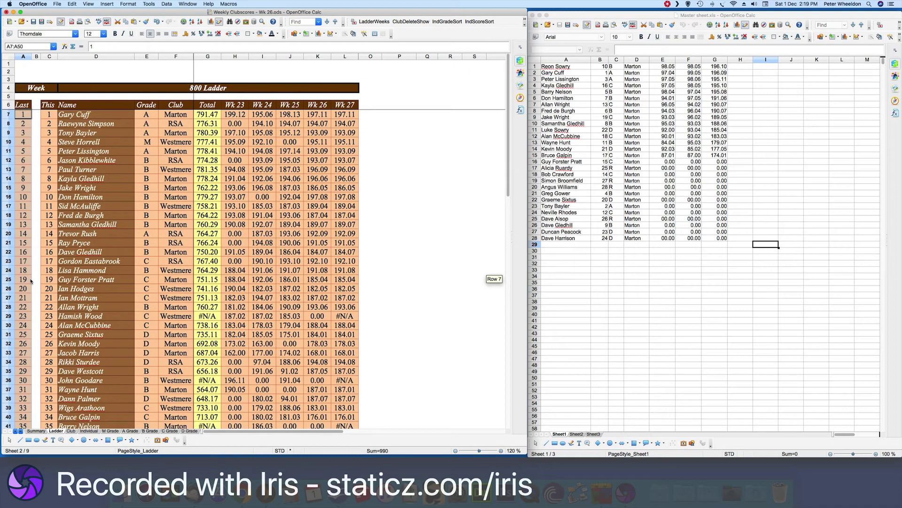
{"action": "left_click", "coordinate": [36, 160]}
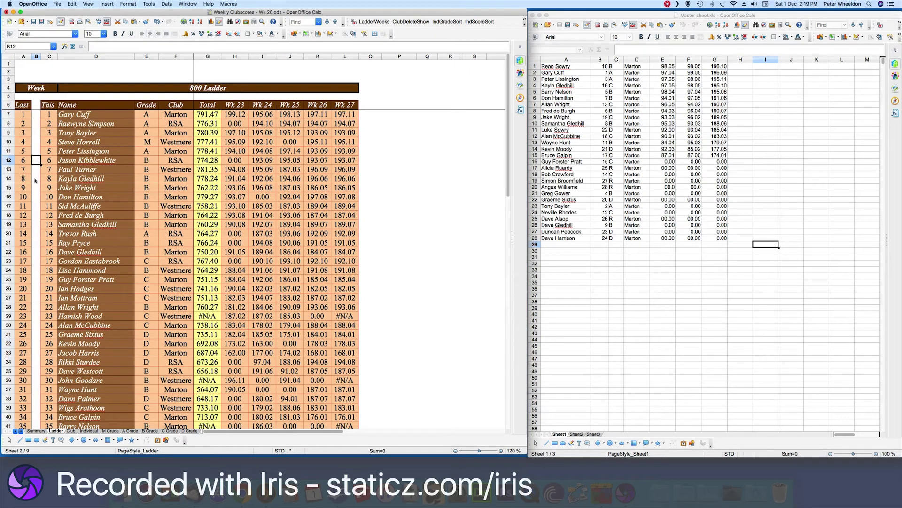
Step: Clear the shooter names in B5:B40 of the Top Shooter table on the Individual sheet
{"action": "left_click", "coordinate": [85, 431]}
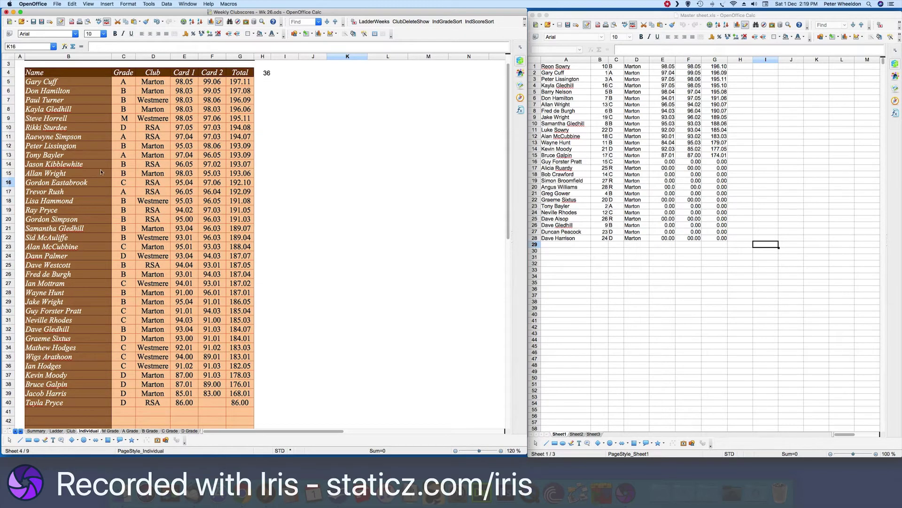
{"action": "scroll", "coordinate": [90, 163], "scroll_direction": "up", "scroll_amount": 1}
{"action": "left_click_drag", "start_coordinate": [78, 99], "coordinate": [72, 369]}
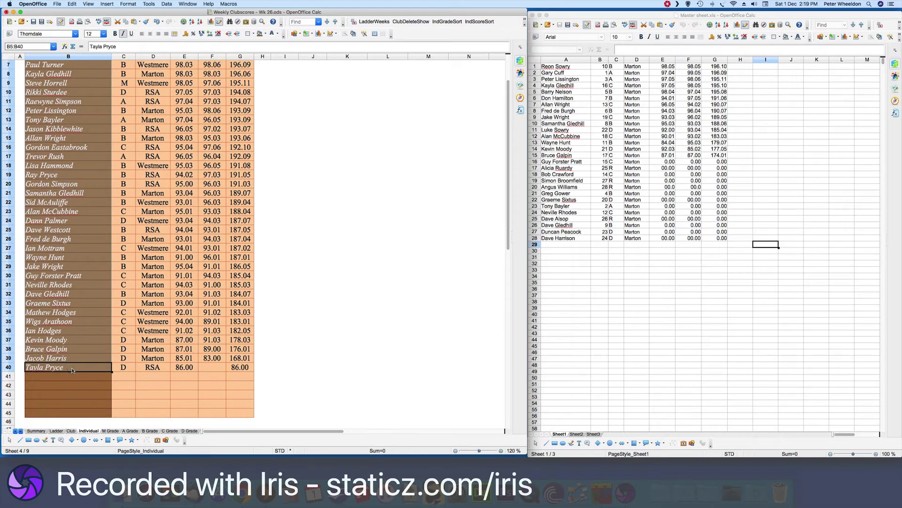
{"action": "key", "text": "Delete"}
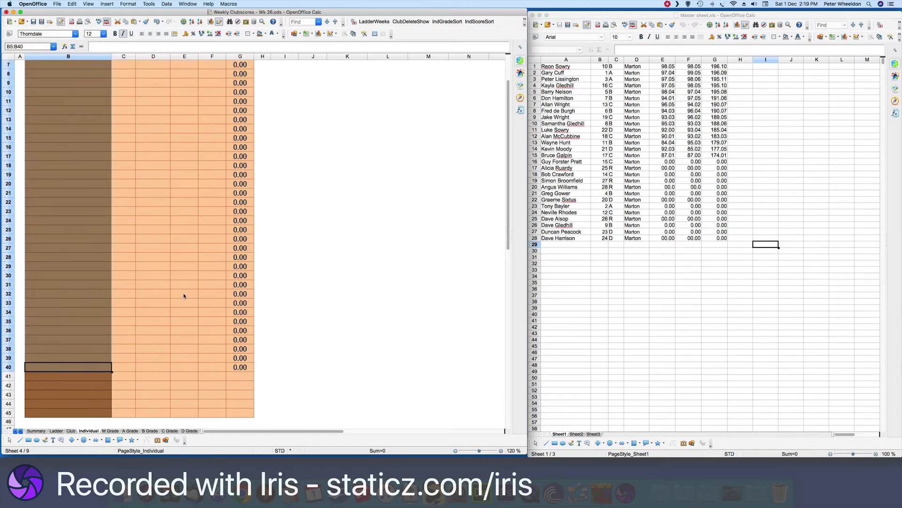
{"action": "scroll", "coordinate": [185, 292], "scroll_direction": "up", "scroll_amount": 2}
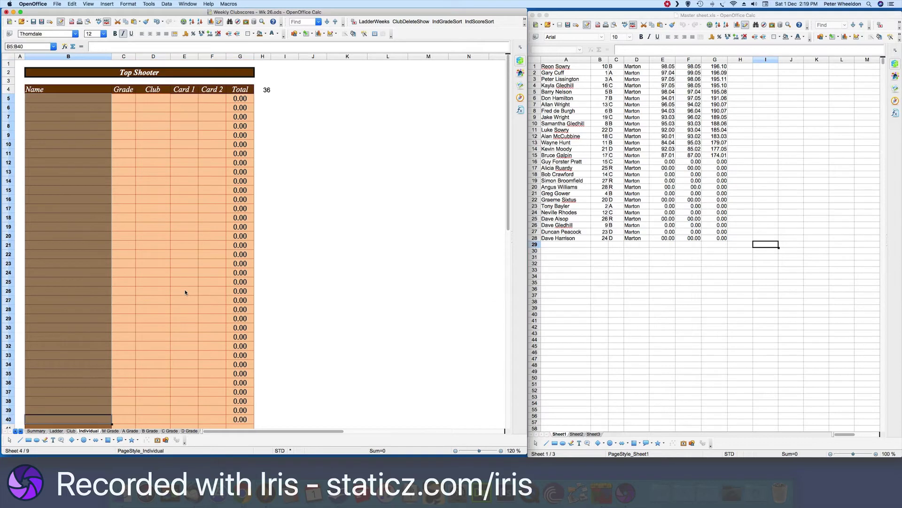
Step: Inspect the lookup formulas in the Grade, Club, Card 1 and Card 2 cells C5:F5
{"action": "left_click", "coordinate": [117, 98]}
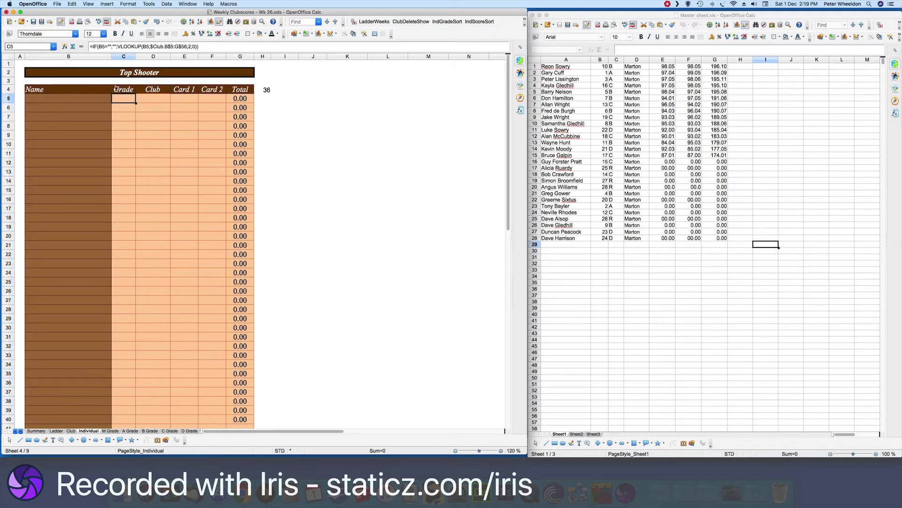
{"action": "left_click", "coordinate": [146, 99]}
{"action": "left_click", "coordinate": [125, 99]}
{"action": "left_click", "coordinate": [151, 99]}
{"action": "left_click", "coordinate": [186, 99]}
{"action": "left_click", "coordinate": [210, 99]}
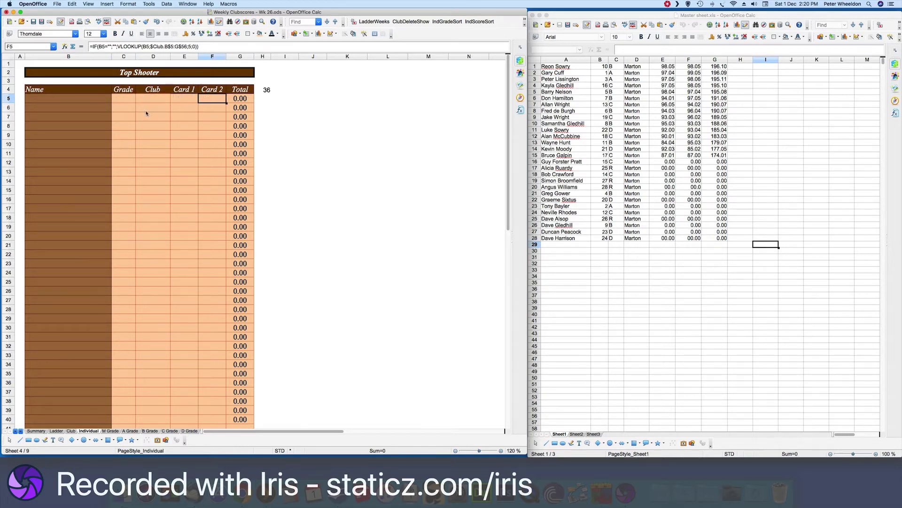
Step: Clear the old names, grades, clubs and card scores in B5:F52 of the Top Club table on the Club sheet
{"action": "left_click", "coordinate": [71, 431]}
{"action": "scroll", "coordinate": [167, 218], "scroll_direction": "up", "scroll_amount": 5}
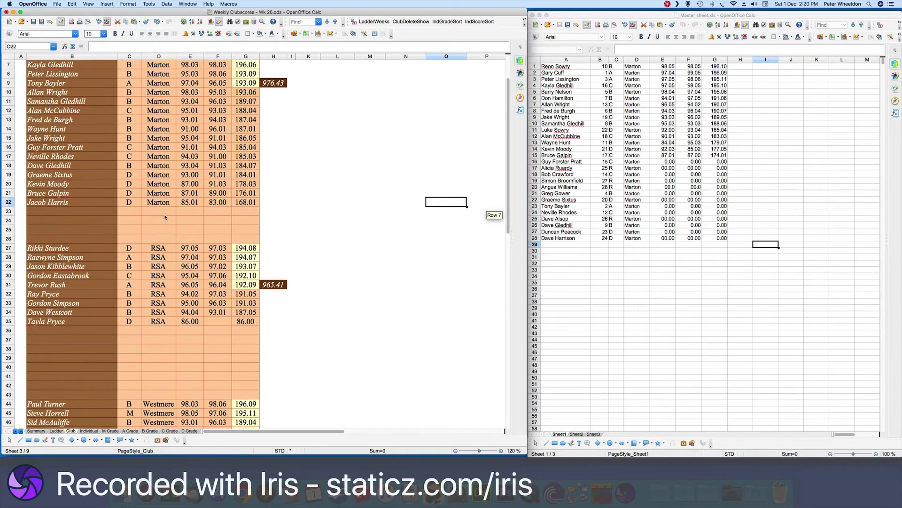
{"action": "left_click_drag", "start_coordinate": [94, 100], "coordinate": [211, 206]}
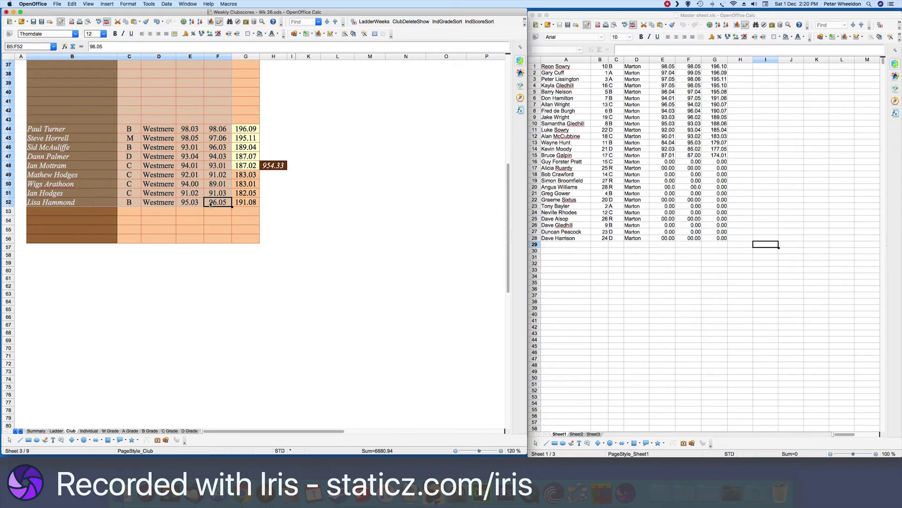
{"action": "key", "text": "Delete"}
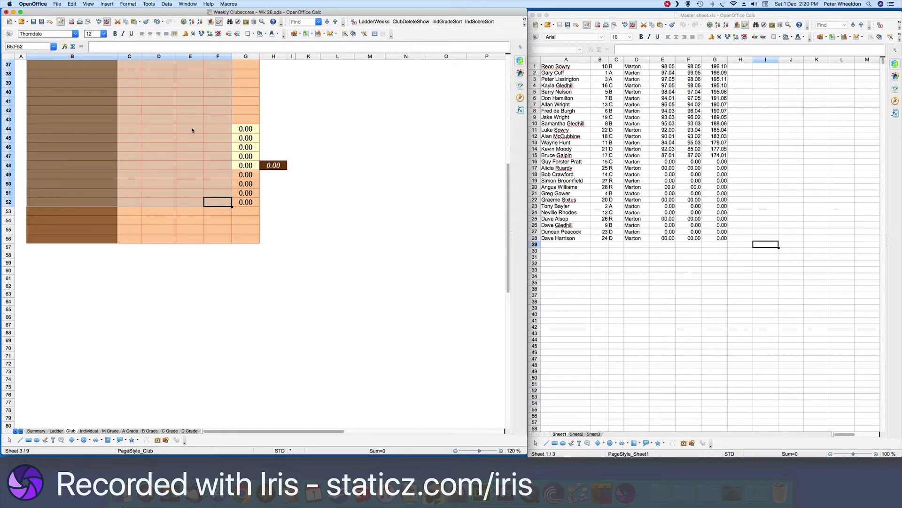
{"action": "left_click", "coordinate": [315, 131]}
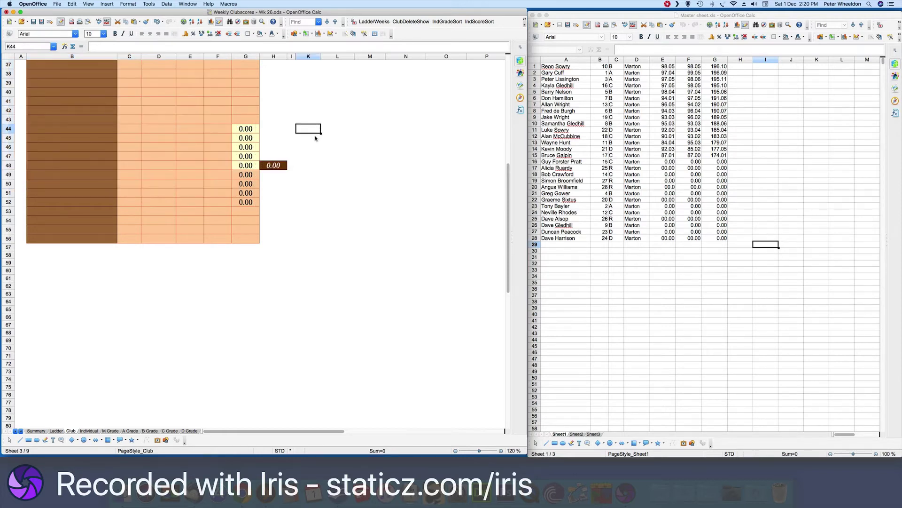
{"action": "scroll", "coordinate": [314, 137], "scroll_direction": "up", "scroll_amount": 12}
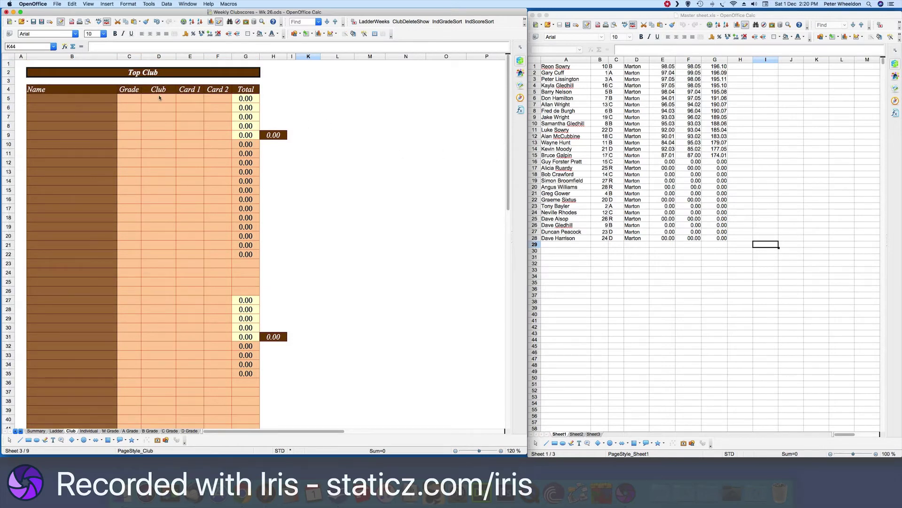
Step: Delete the number column after the names in the Master sheet workbook and copy the scored Marton rows A1:E15
{"action": "left_click", "coordinate": [762, 117]}
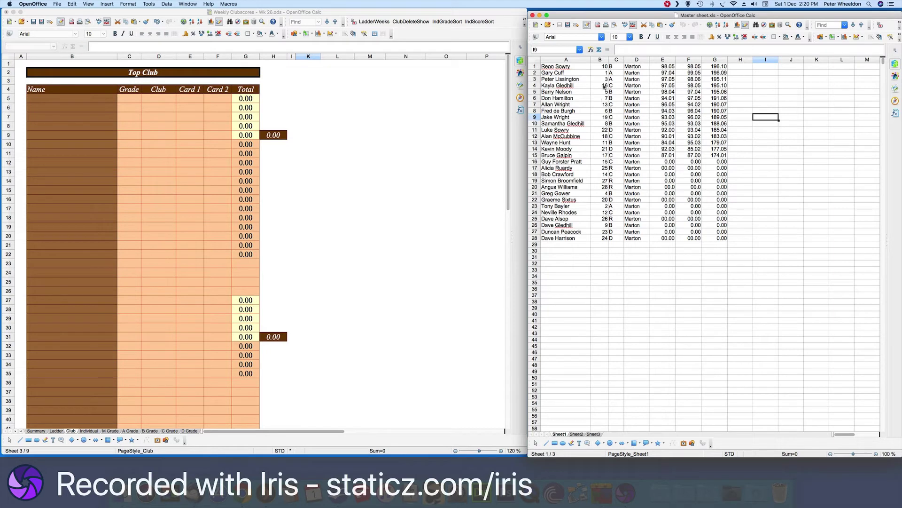
{"action": "left_click_drag", "start_coordinate": [715, 60], "coordinate": [682, 160]}
{"action": "left_click", "coordinate": [738, 102]}
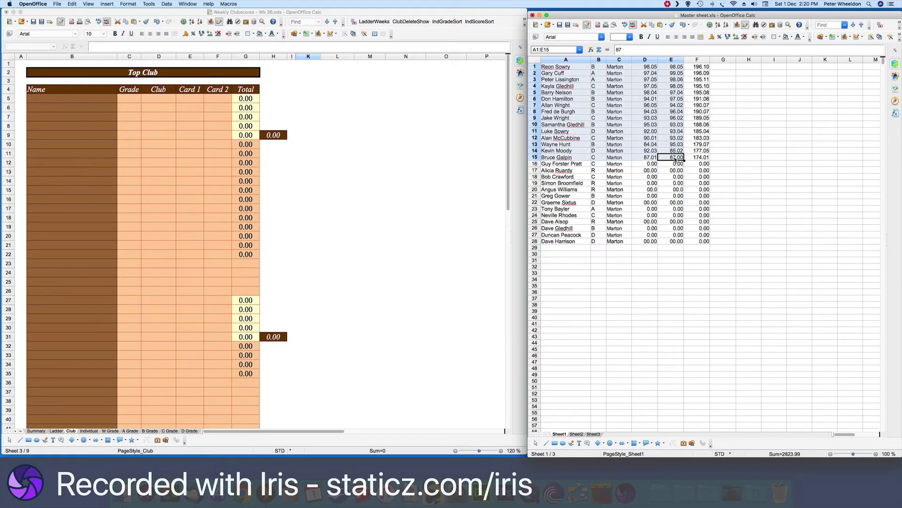
{"action": "right_click", "coordinate": [676, 160]}
{"action": "left_click", "coordinate": [686, 223]}
Step: Paste only the text, numbers and dates of the copied Marton scores into the Top Club table starting at B5
{"action": "left_click", "coordinate": [96, 100]}
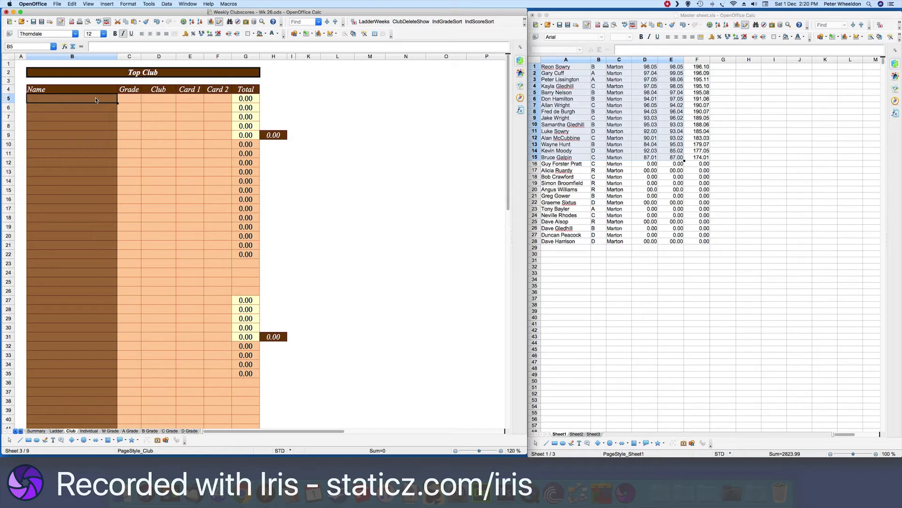
{"action": "right_click", "coordinate": [96, 100]}
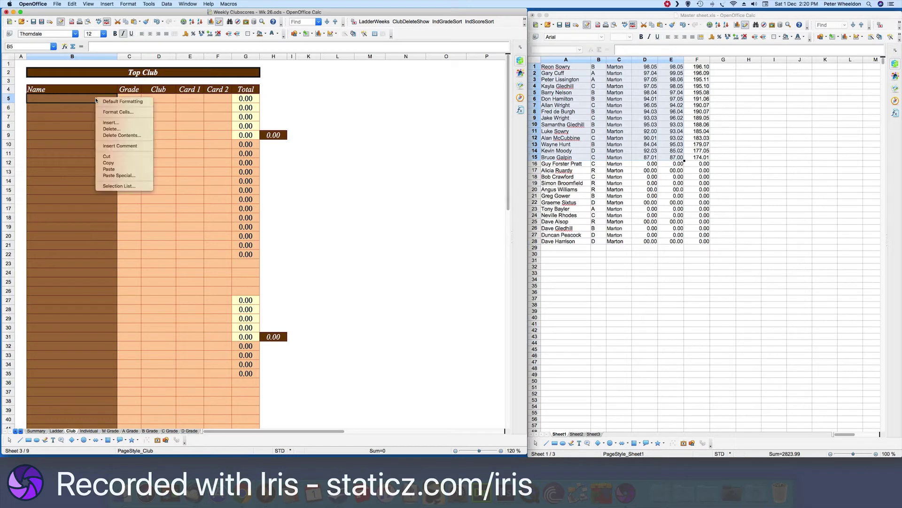
{"action": "left_click", "coordinate": [110, 175]}
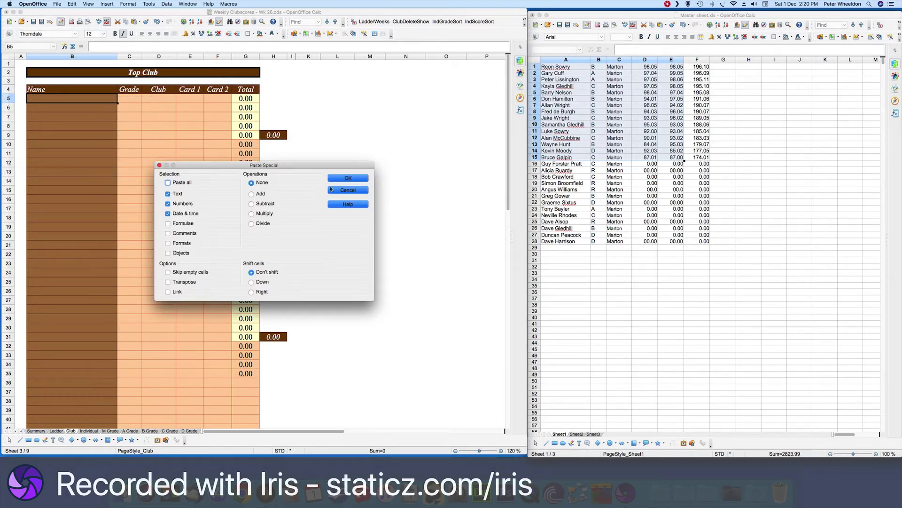
{"action": "left_click", "coordinate": [344, 178]}
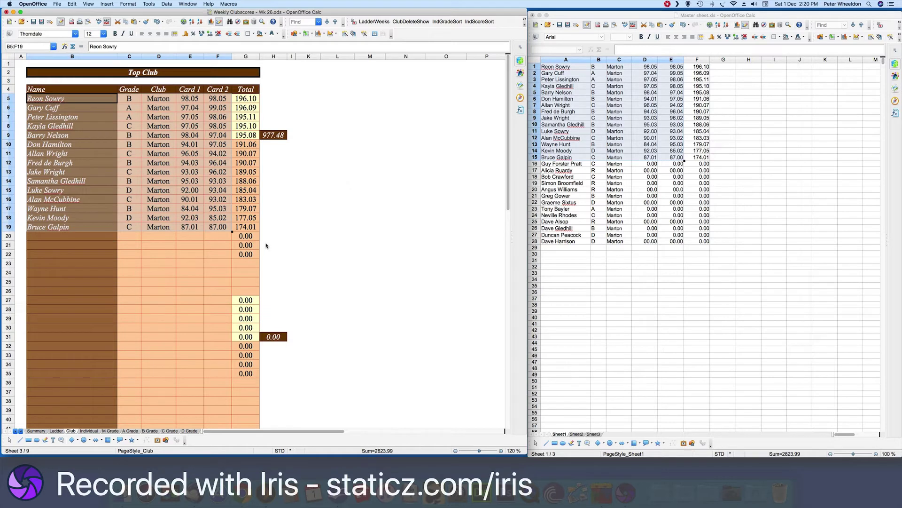
Step: Clear the unused Marton total cells G20:G22 in the Top Club table
{"action": "left_click_drag", "start_coordinate": [250, 236], "coordinate": [248, 254]}
{"action": "right_click", "coordinate": [250, 253]}
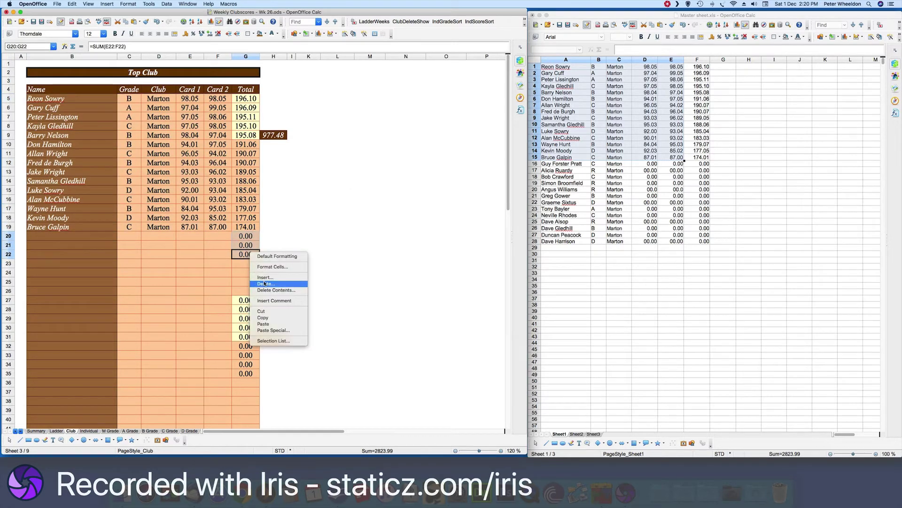
{"action": "key", "text": "Escape"}
{"action": "key", "text": "Delete"}
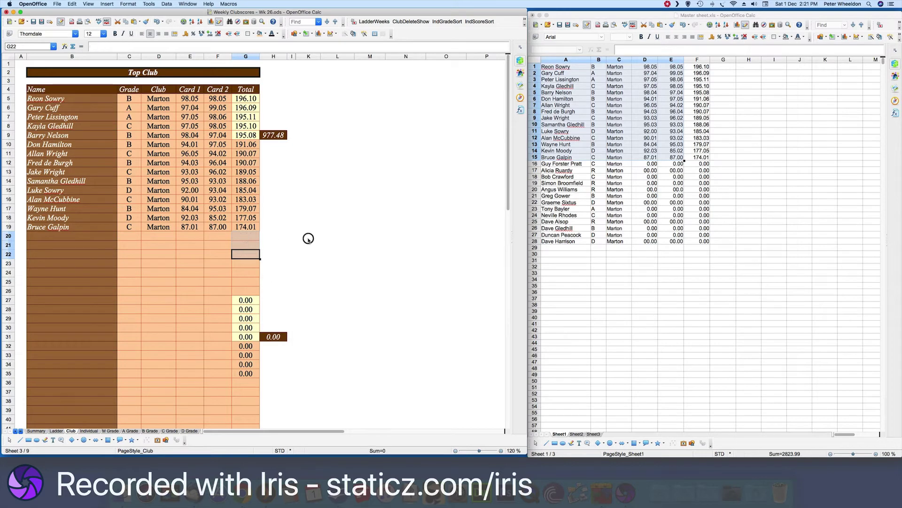
{"action": "left_click", "coordinate": [306, 237]}
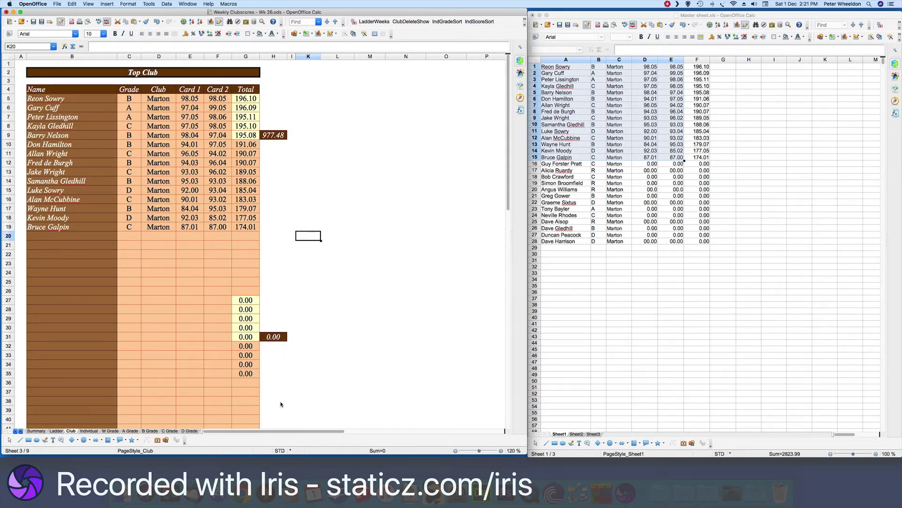
Step: Close the Master sheet workbook and switch to the RSA results in Weekly result 110717.xlsx
{"action": "left_click", "coordinate": [603, 293]}
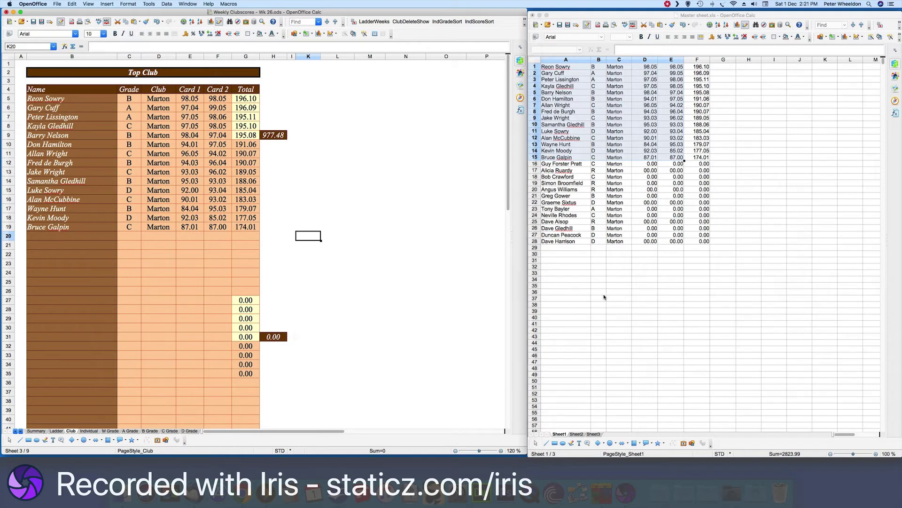
{"action": "left_click", "coordinate": [532, 15]}
{"action": "left_click", "coordinate": [722, 246]}
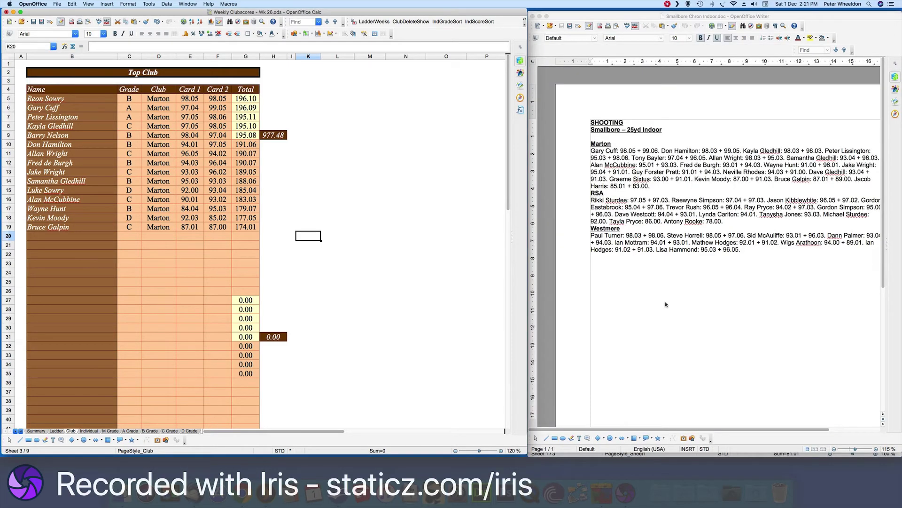
{"action": "key", "text": "ctrl+Up"}
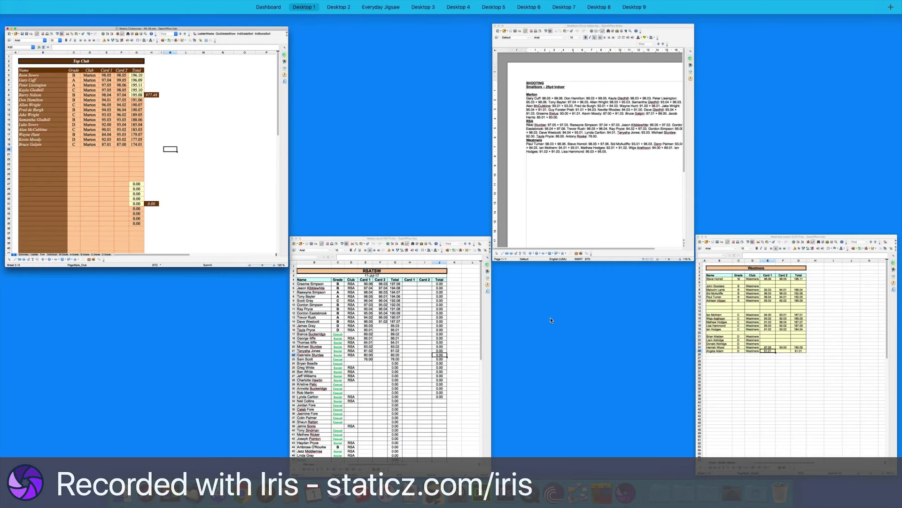
{"action": "left_click", "coordinate": [428, 328]}
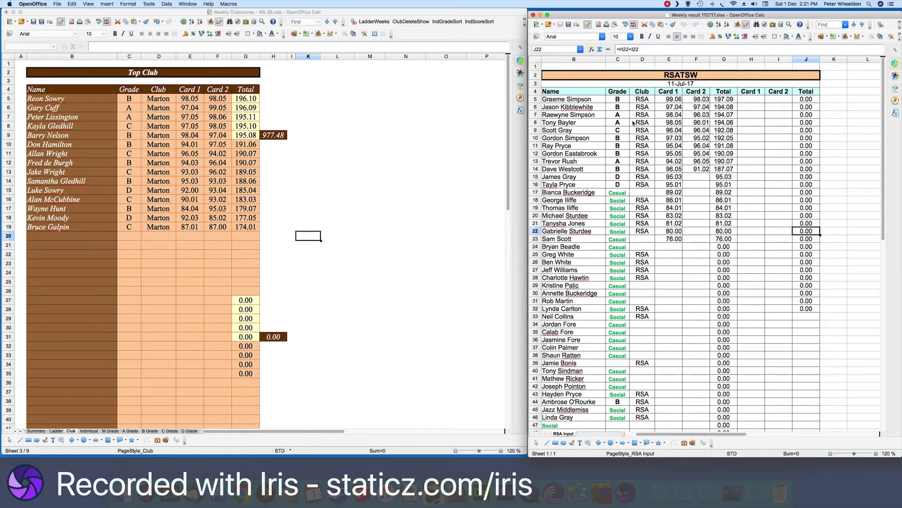
Step: Copy the RSA results B5:F23 and paste only their text, numbers and dates into the Top Club table starting at B27
{"action": "left_click_drag", "start_coordinate": [573, 100], "coordinate": [699, 239]}
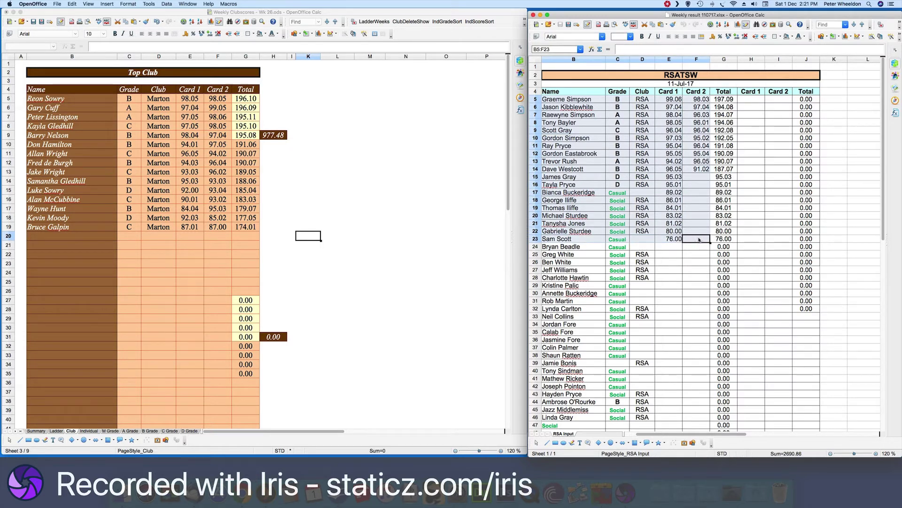
{"action": "right_click", "coordinate": [671, 199]}
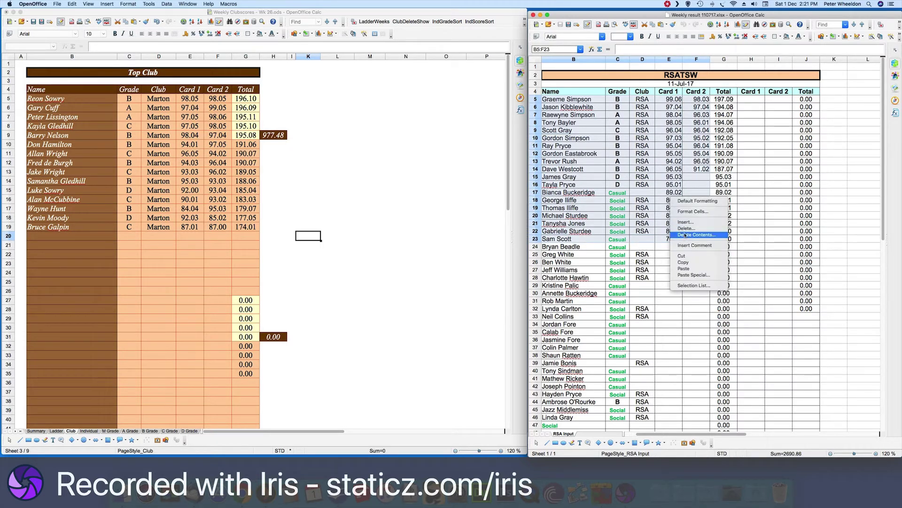
{"action": "left_click", "coordinate": [683, 262]}
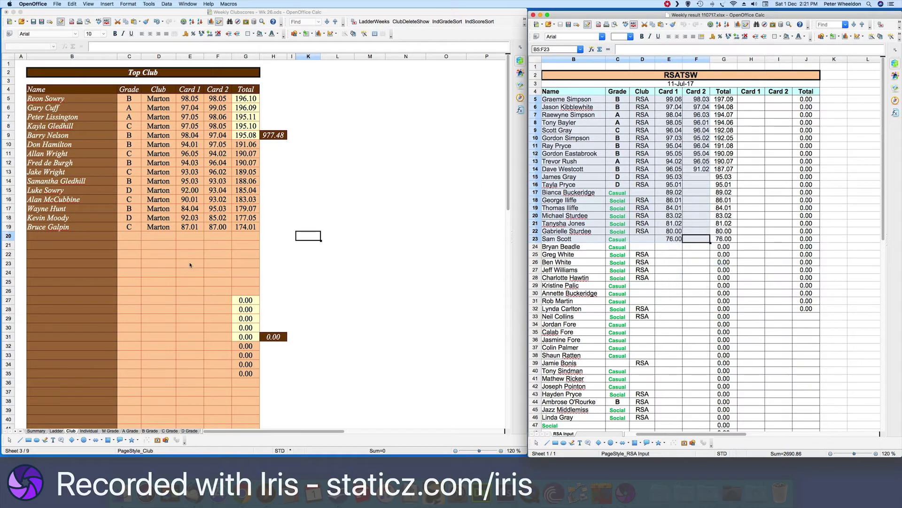
{"action": "right_click", "coordinate": [98, 300]}
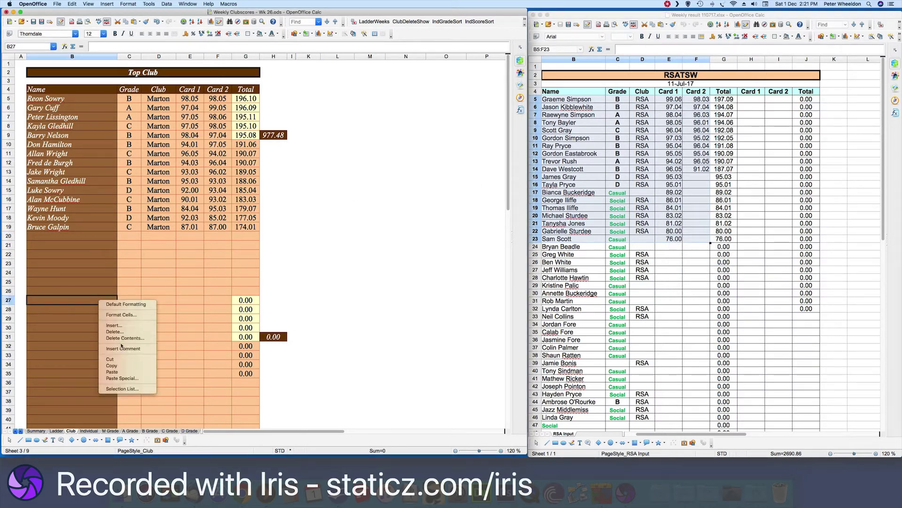
{"action": "left_click", "coordinate": [120, 378]}
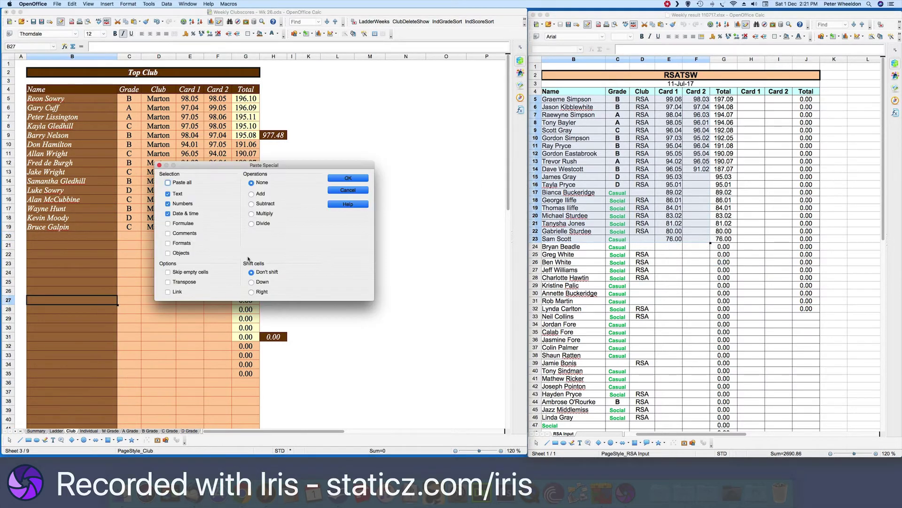
{"action": "left_click", "coordinate": [341, 179]}
{"action": "scroll", "coordinate": [342, 181], "scroll_direction": "down", "scroll_amount": 2}
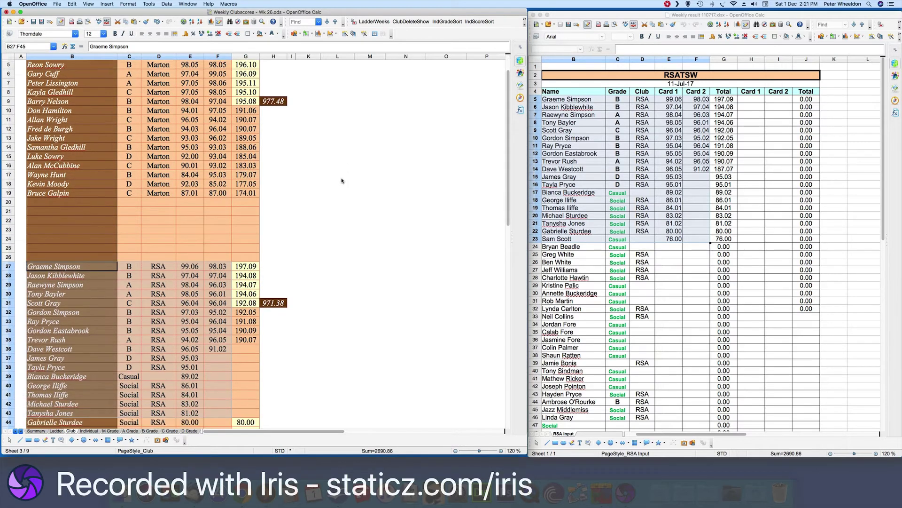
Step: Unhide column J, which holds the combined name-and-score text beside the Top Club table
{"action": "scroll", "coordinate": [342, 181], "scroll_direction": "down", "scroll_amount": 5}
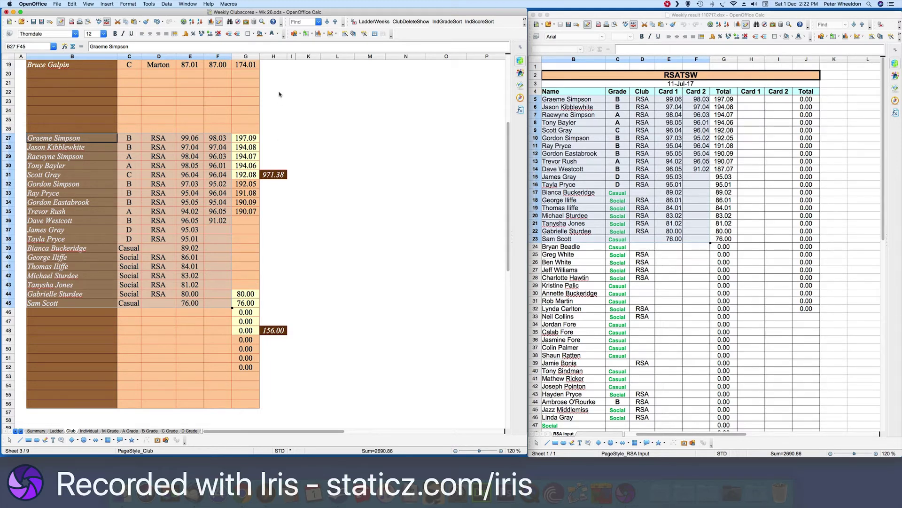
{"action": "left_click_drag", "start_coordinate": [285, 57], "coordinate": [306, 57]}
{"action": "right_click", "coordinate": [305, 56]}
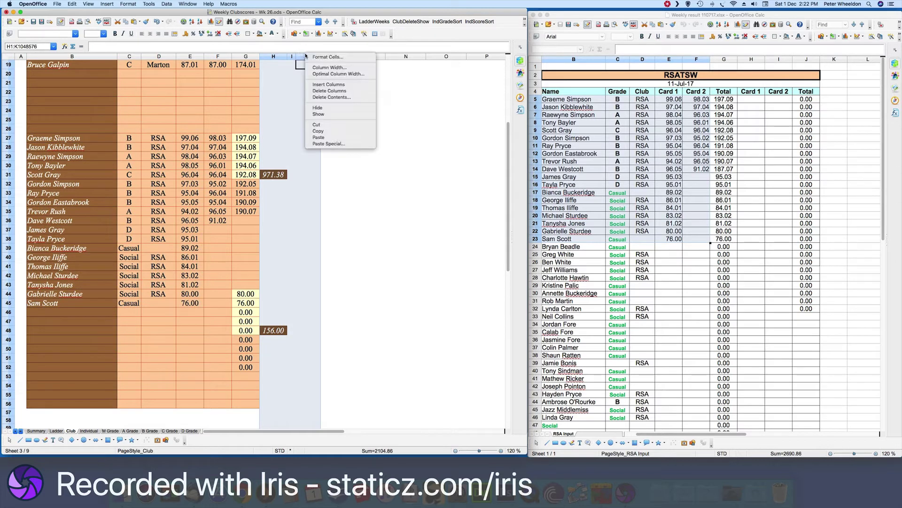
{"action": "left_click", "coordinate": [323, 114]}
{"action": "left_click", "coordinate": [442, 166]}
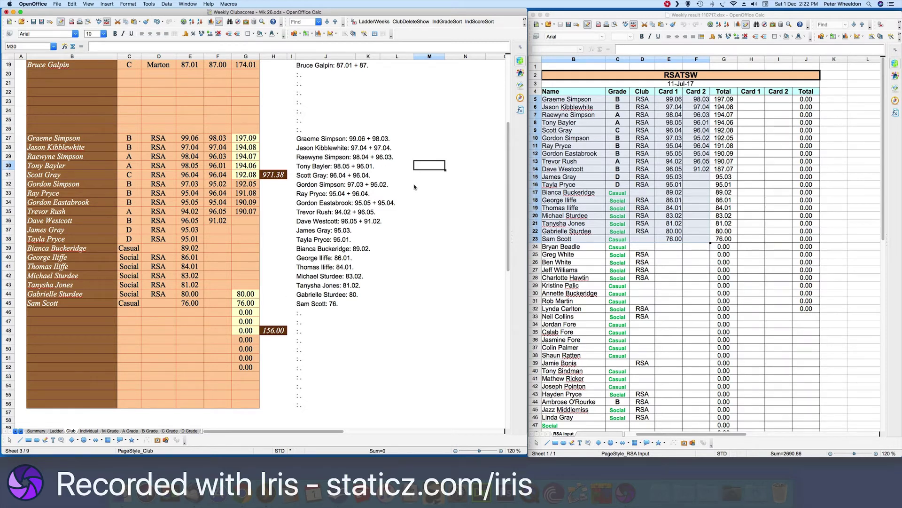
Step: Copy the Marton name-and-score lines in J5:J19 and switch to the Smallbore Chron Indoor.doc document in Writer
{"action": "left_click", "coordinate": [400, 113]}
{"action": "scroll", "coordinate": [375, 130], "scroll_direction": "up", "scroll_amount": 5}
{"action": "scroll", "coordinate": [374, 132], "scroll_direction": "up", "scroll_amount": 1}
{"action": "left_click_drag", "start_coordinate": [312, 99], "coordinate": [314, 222]}
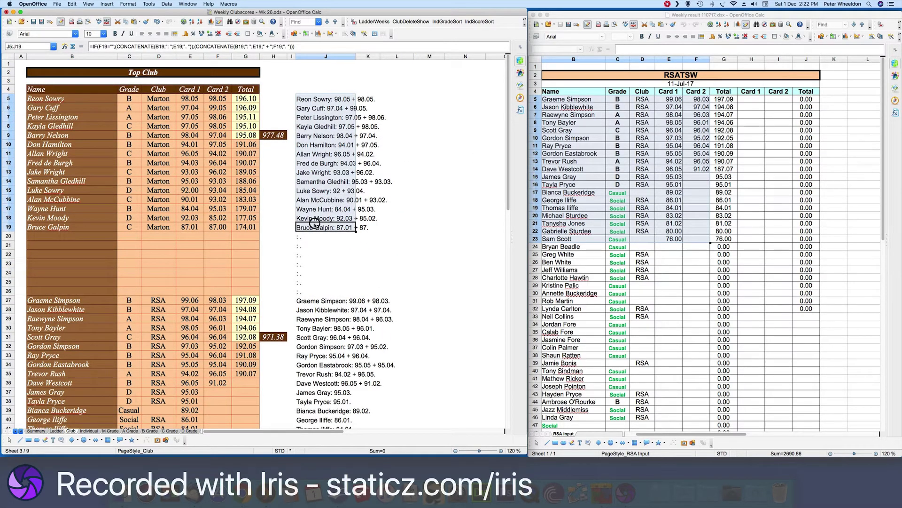
{"action": "left_click", "coordinate": [394, 172]}
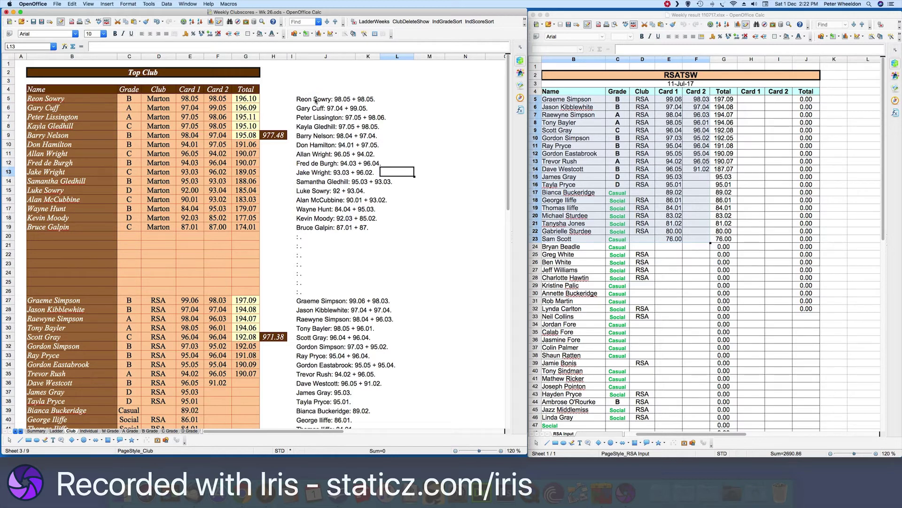
{"action": "left_click", "coordinate": [316, 99]}
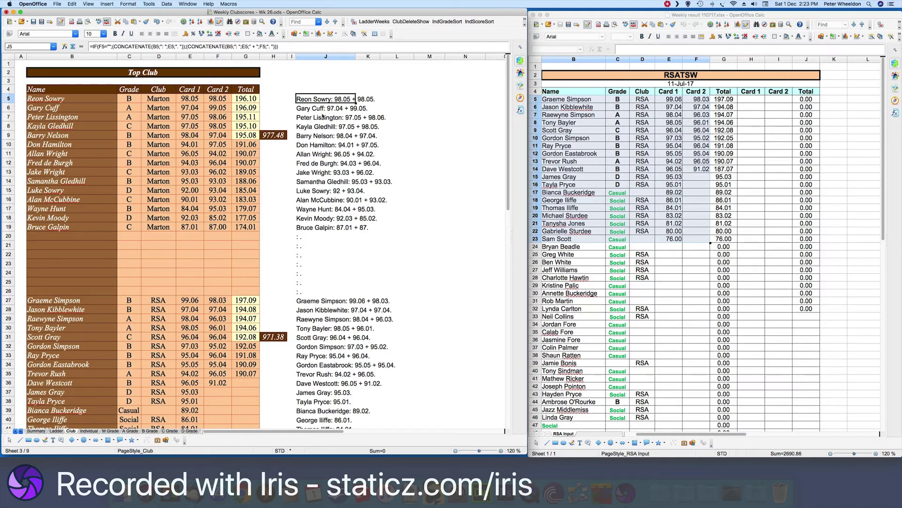
{"action": "left_click_drag", "start_coordinate": [315, 103], "coordinate": [321, 224]}
{"action": "right_click", "coordinate": [324, 219]}
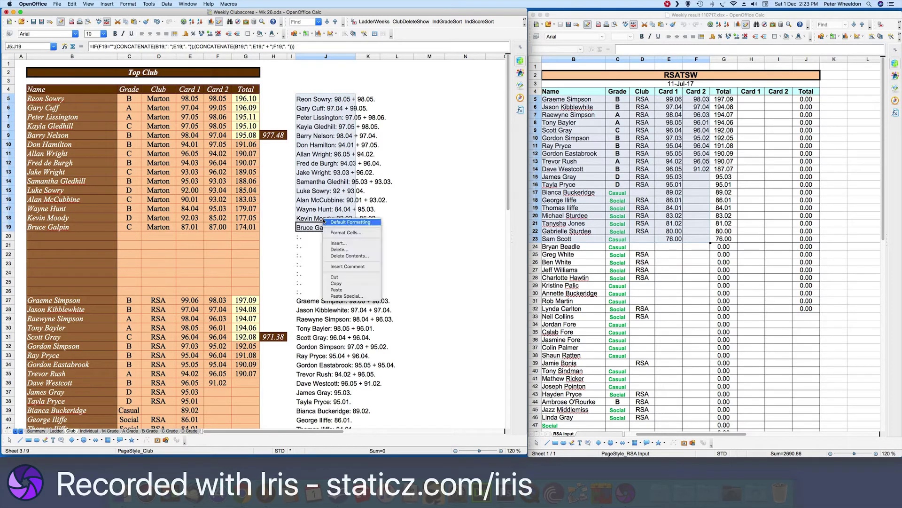
{"action": "left_click", "coordinate": [343, 285]}
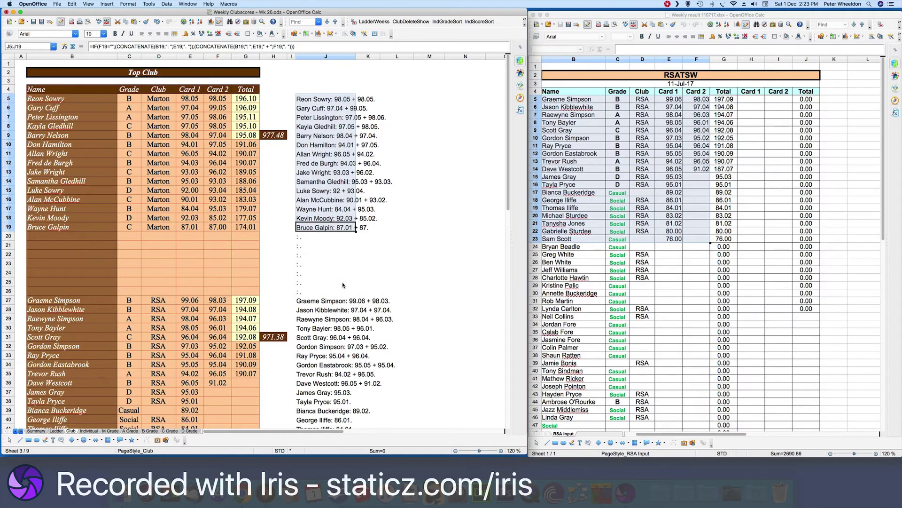
{"action": "key", "text": "ctrl+Up"}
{"action": "left_click", "coordinate": [451, 214]}
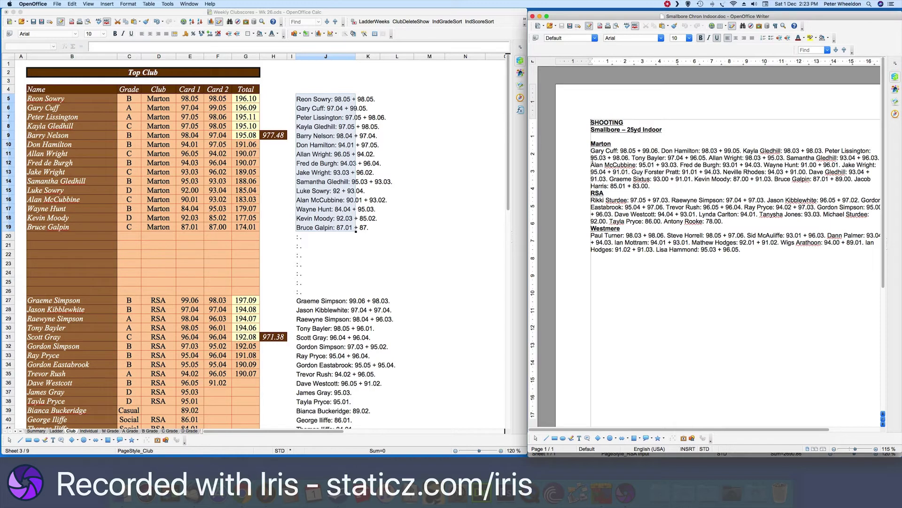
Step: Replace the old results paragraph under the Marton heading with the copied scores, pasted as unformatted text
{"action": "left_click_drag", "start_coordinate": [591, 151], "coordinate": [651, 186]}
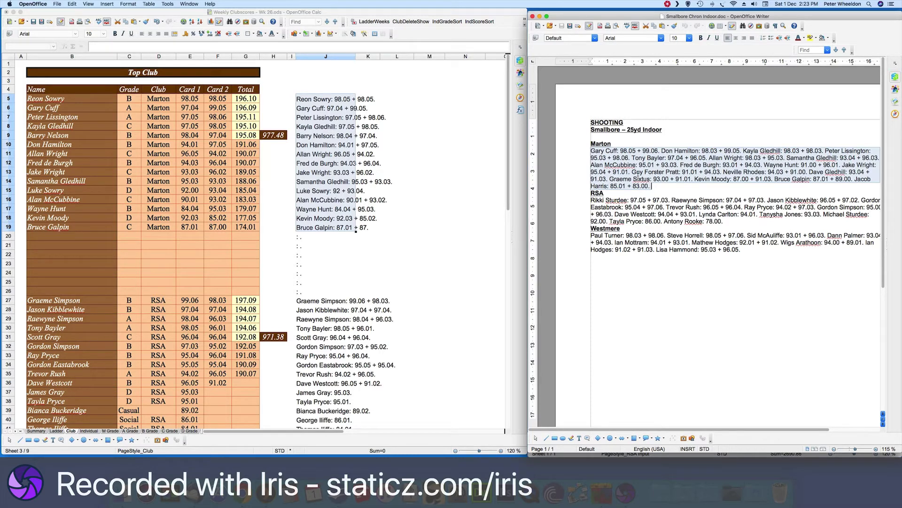
{"action": "right_click", "coordinate": [638, 174]}
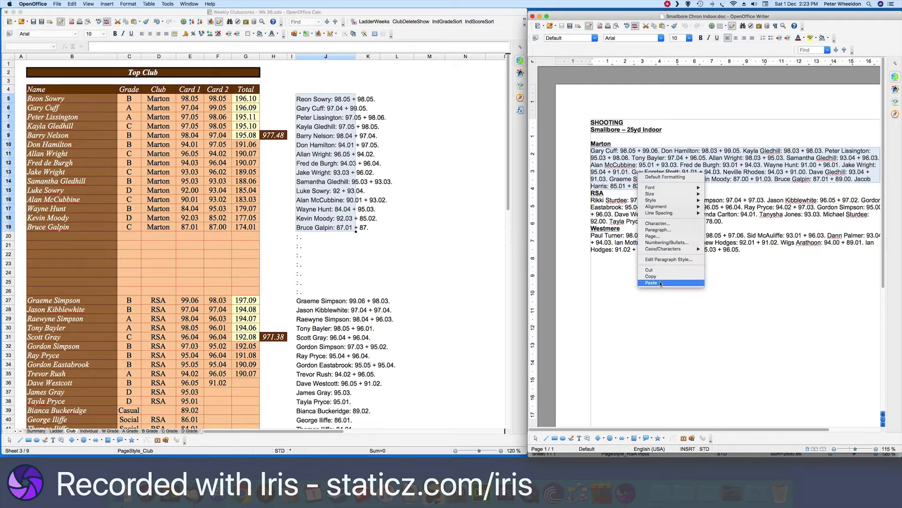
{"action": "left_click", "coordinate": [617, 172]}
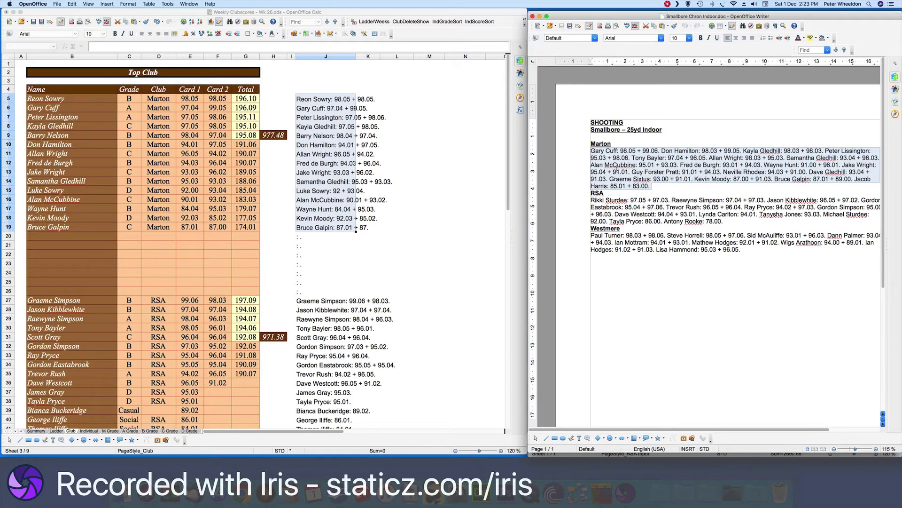
{"action": "key", "text": "super+shift+v"}
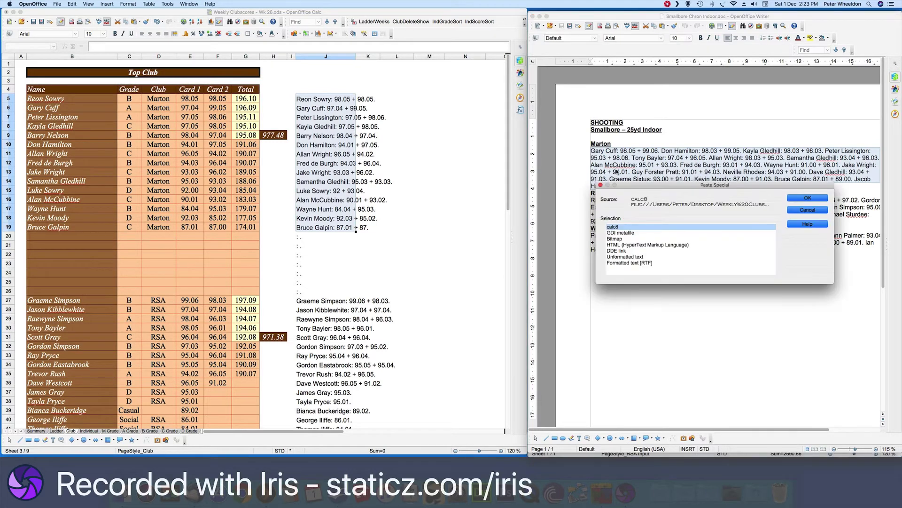
{"action": "key", "text": "Down"}
{"action": "key", "text": "Down"}
{"action": "key", "text": "Down"}
{"action": "key", "text": "Down"}
{"action": "key", "text": "Down"}
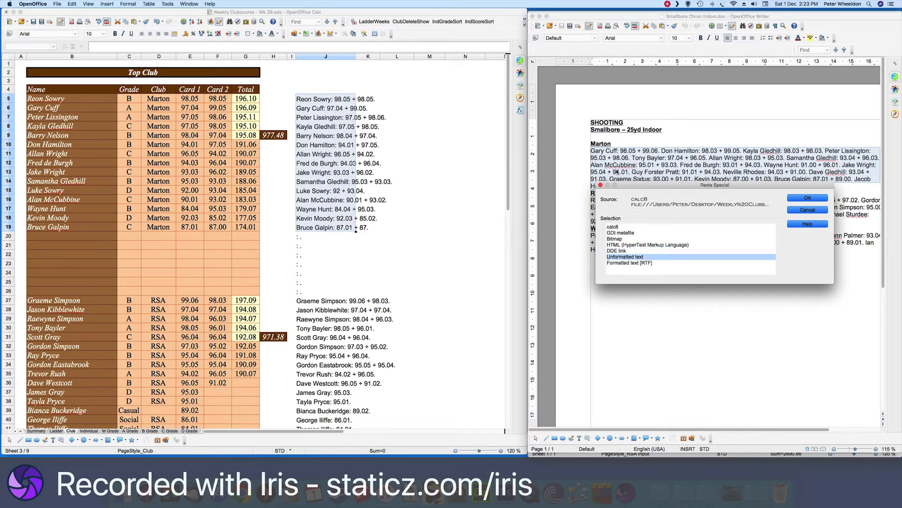
{"action": "left_click", "coordinate": [794, 197]}
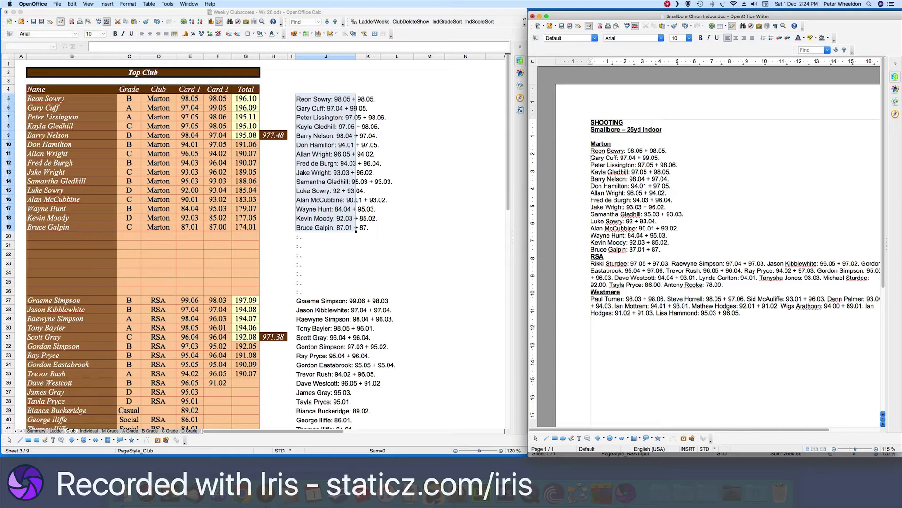
Step: Join the separate Marton score lines into one continuous paragraph, with a space between entries
{"action": "key", "text": "BackSpace"}
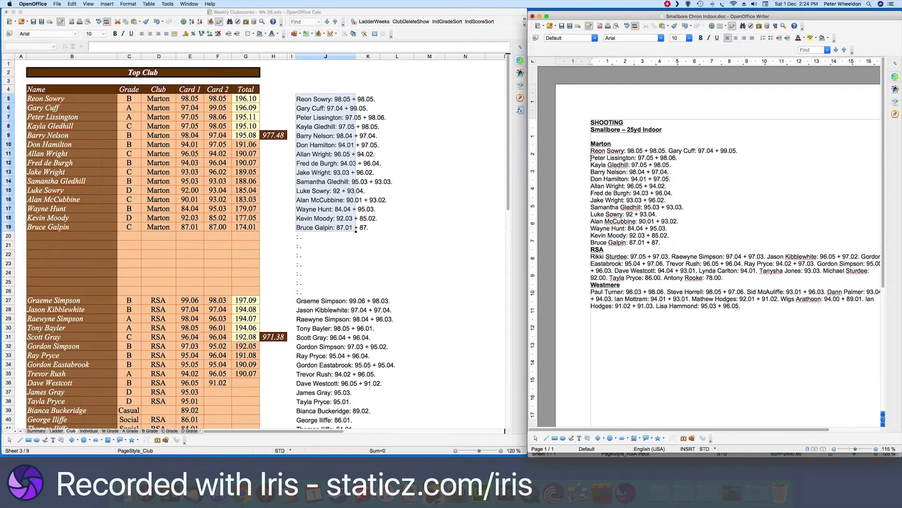
{"action": "key", "text": "BackSpace"}
{"action": "left_click", "coordinate": [591, 158]}
{"action": "key", "text": "BackSpace"}
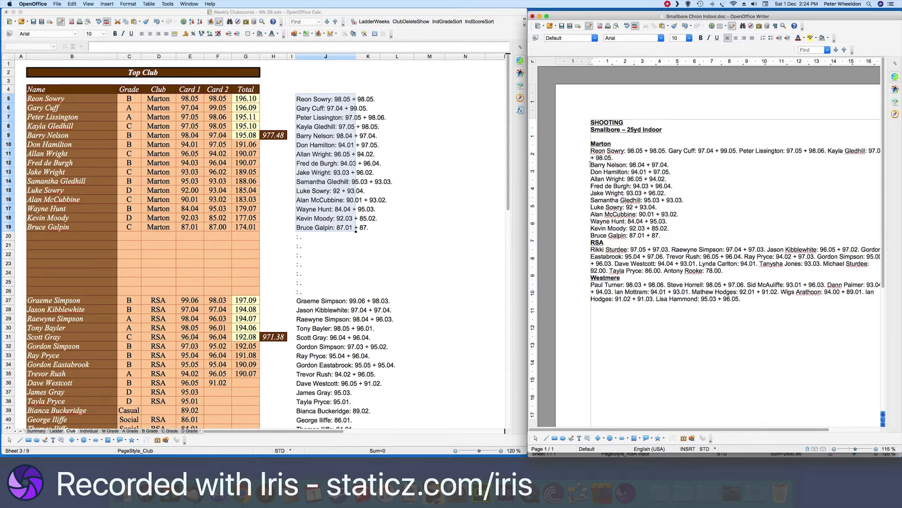
{"action": "left_click", "coordinate": [591, 165]}
{"action": "key", "text": "BackSpace"}
{"action": "left_click", "coordinate": [591, 164]}
{"action": "key", "text": "BackSpace"}
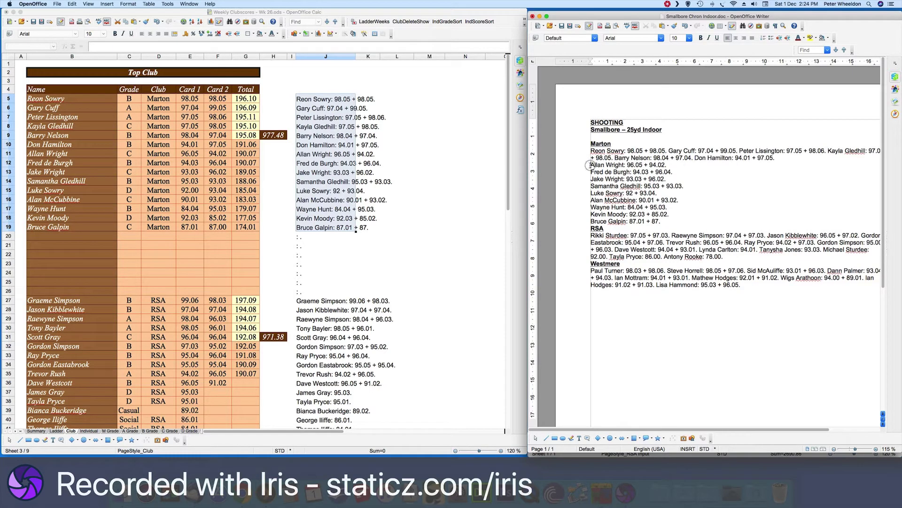
{"action": "left_click", "coordinate": [591, 165]}
{"action": "key", "text": "BackSpace"}
{"action": "left_click", "coordinate": [591, 165]}
{"action": "key", "text": "BackSpace"}
{"action": "left_click", "coordinate": [591, 172]}
{"action": "key", "text": "BackSpace"}
{"action": "left_click", "coordinate": [590, 172]}
{"action": "key", "text": "BackSpace"}
{"action": "left_click", "coordinate": [589, 172]}
{"action": "key", "text": "BackSpace"}
{"action": "left_click", "coordinate": [590, 179]}
{"action": "key", "text": "BackSpace"}
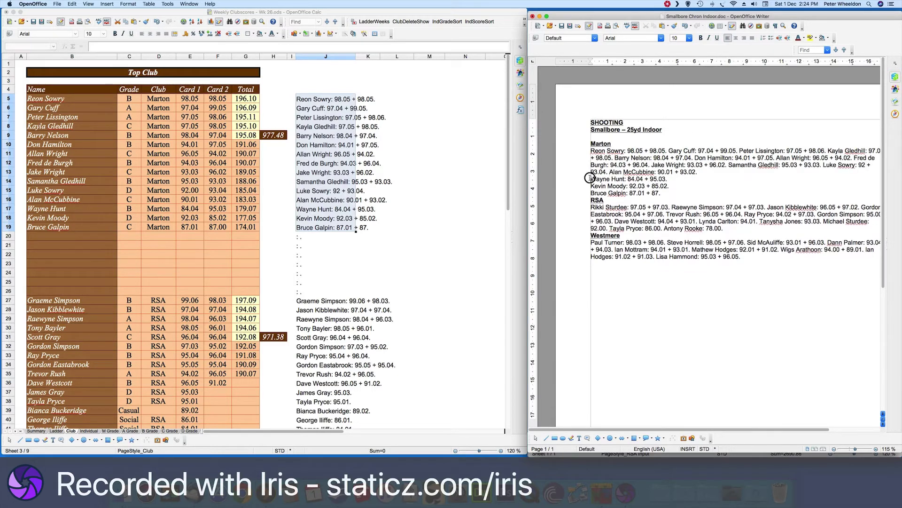
{"action": "left_click", "coordinate": [590, 178]}
{"action": "key", "text": "BackSpace"}
{"action": "key", "text": "space"}
{"action": "left_click", "coordinate": [590, 178]}
{"action": "key", "text": "BackSpace"}
{"action": "key", "text": "space"}
{"action": "left_click", "coordinate": [590, 179]}
{"action": "key", "text": "BackSpace"}
{"action": "key", "text": "space"}
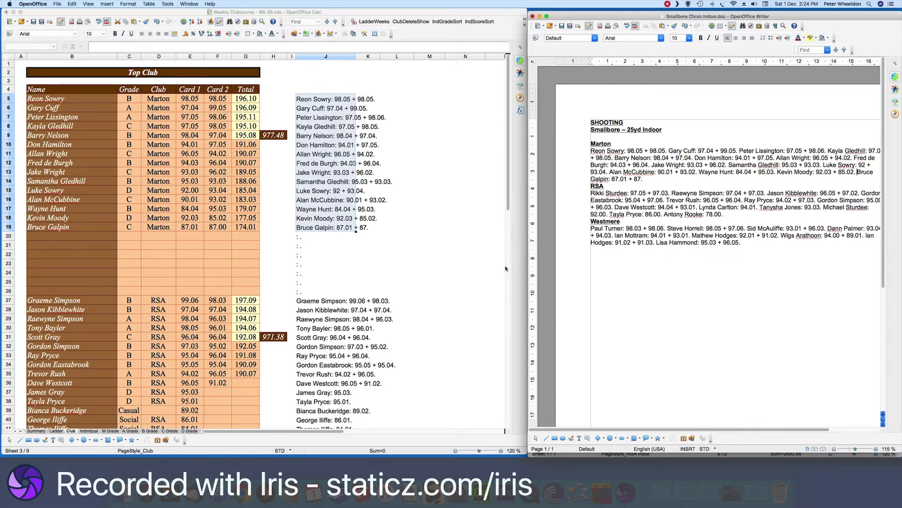
Step: Copy the RSA name-and-score lines J27:J45 from the Club sheet and return to the Writer document
{"action": "scroll", "coordinate": [506, 268], "scroll_direction": "down", "scroll_amount": 5}
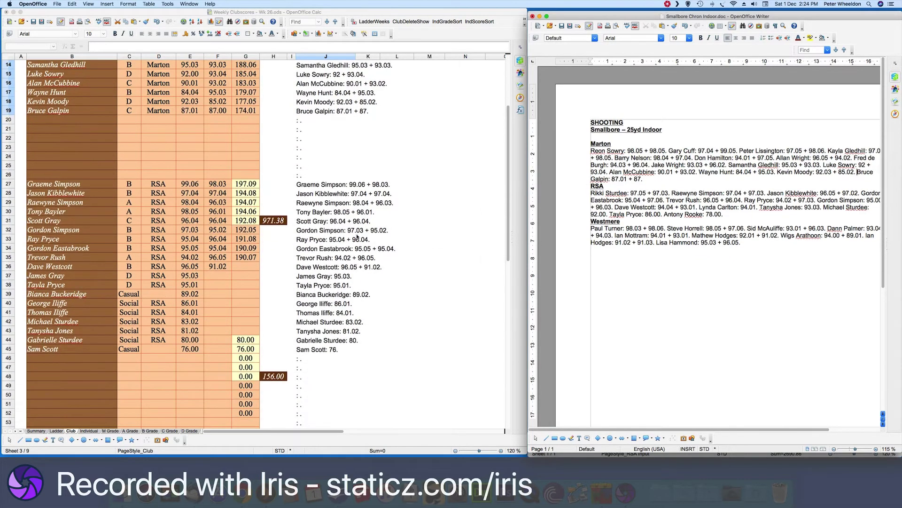
{"action": "left_click_drag", "start_coordinate": [323, 186], "coordinate": [318, 348]}
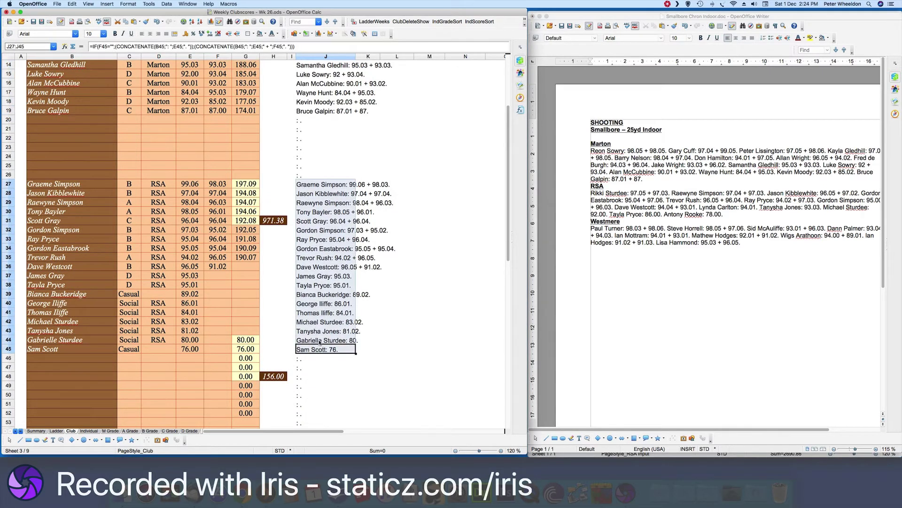
{"action": "right_click", "coordinate": [328, 324]}
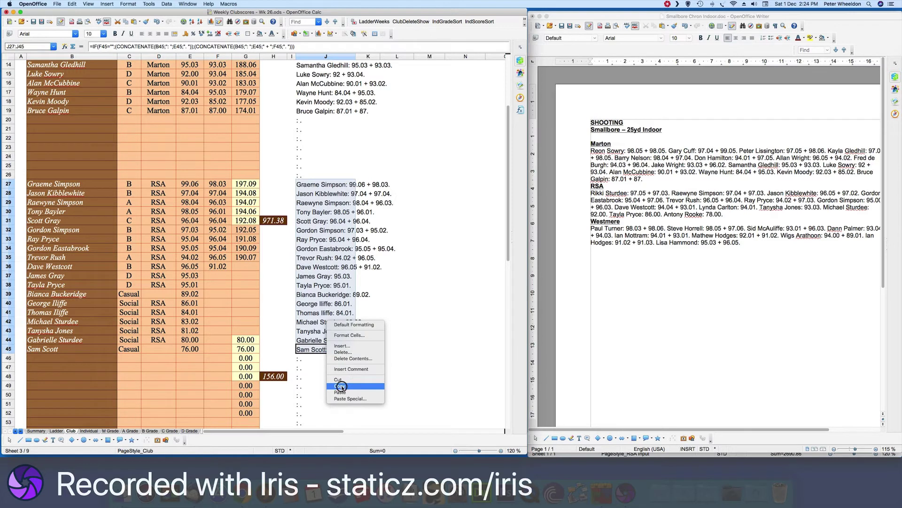
{"action": "left_click", "coordinate": [365, 384]}
{"action": "left_click", "coordinate": [610, 204]}
Step: Replace the old results paragraph under the RSA heading with the copied scores, pasted as unformatted text
{"action": "left_click", "coordinate": [591, 192]}
{"action": "left_click_drag", "start_coordinate": [591, 192], "coordinate": [723, 214]}
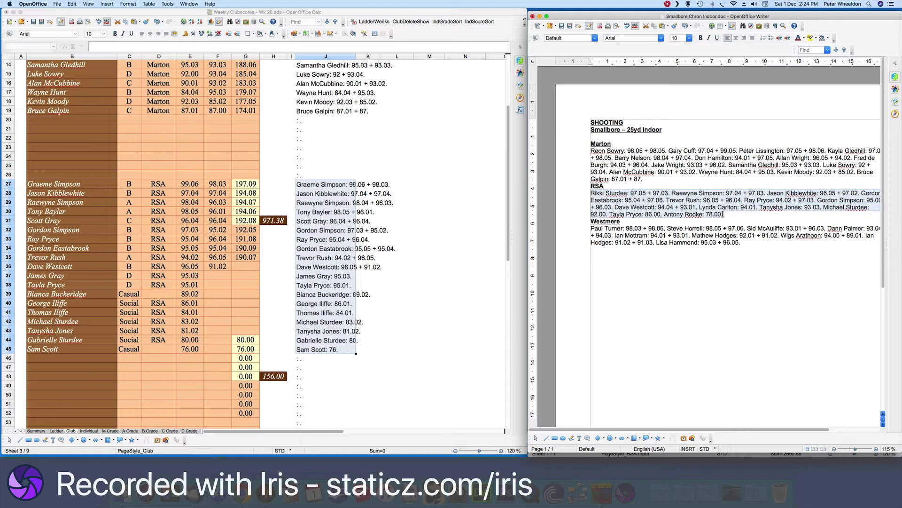
{"action": "key", "text": "super+shift+v"}
{"action": "key", "text": "Down"}
{"action": "key", "text": "Down"}
{"action": "key", "text": "Down"}
{"action": "key", "text": "Down"}
{"action": "key", "text": "Down"}
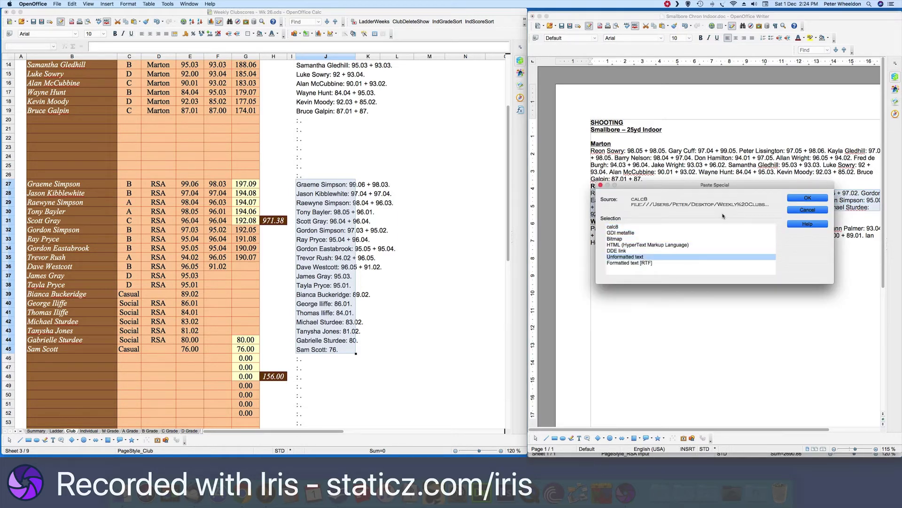
{"action": "left_click", "coordinate": [808, 197]}
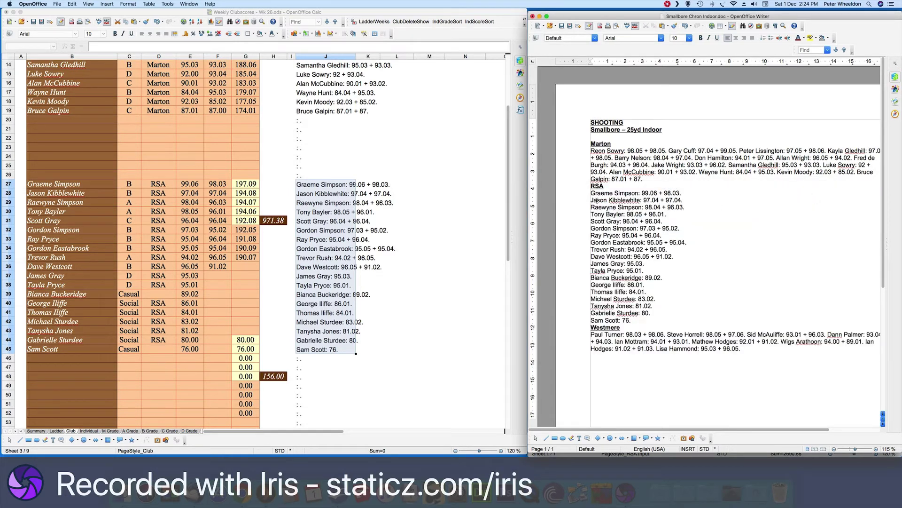
Step: Join the separate RSA score lines into one continuous paragraph, with a space between entries
{"action": "left_click", "coordinate": [591, 200]}
{"action": "key", "text": "BackSpace"}
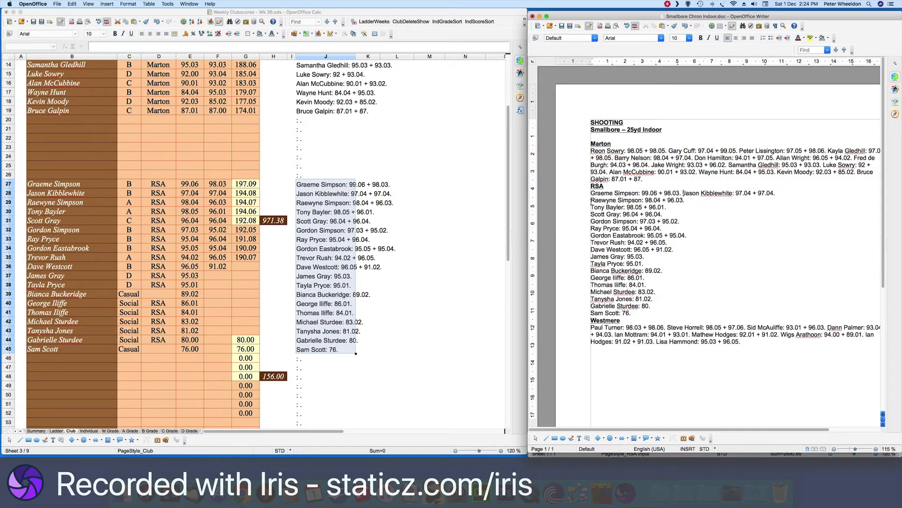
{"action": "left_click", "coordinate": [591, 200]}
{"action": "key", "text": "BackSpace"}
{"action": "left_click", "coordinate": [591, 200]}
{"action": "key", "text": "BackSpace"}
{"action": "left_click", "coordinate": [592, 207]}
{"action": "key", "text": "BackSpace"}
{"action": "left_click", "coordinate": [592, 208]}
{"action": "key", "text": "BackSpace"}
{"action": "left_click", "coordinate": [592, 207]}
{"action": "key", "text": "BackSpace"}
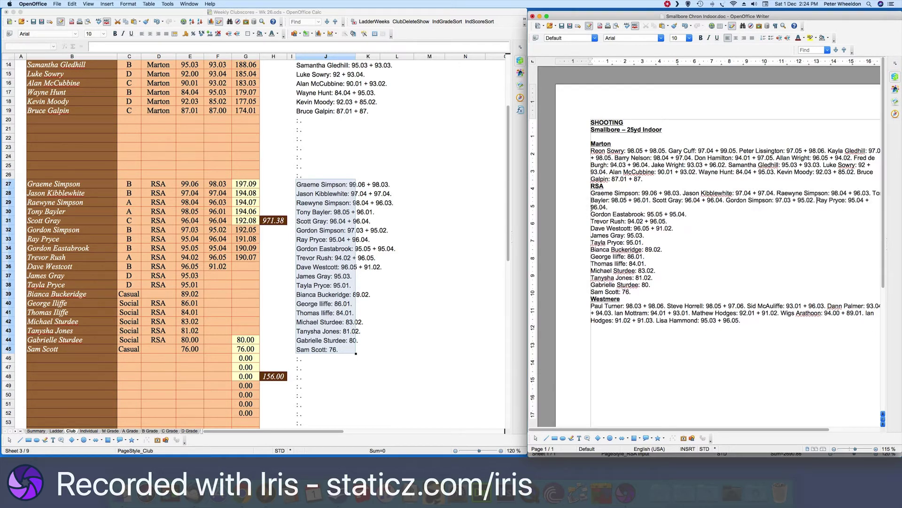
{"action": "left_click", "coordinate": [592, 214]}
{"action": "key", "text": "BackSpace"}
{"action": "left_click", "coordinate": [591, 214]}
{"action": "key", "text": "BackSpace"}
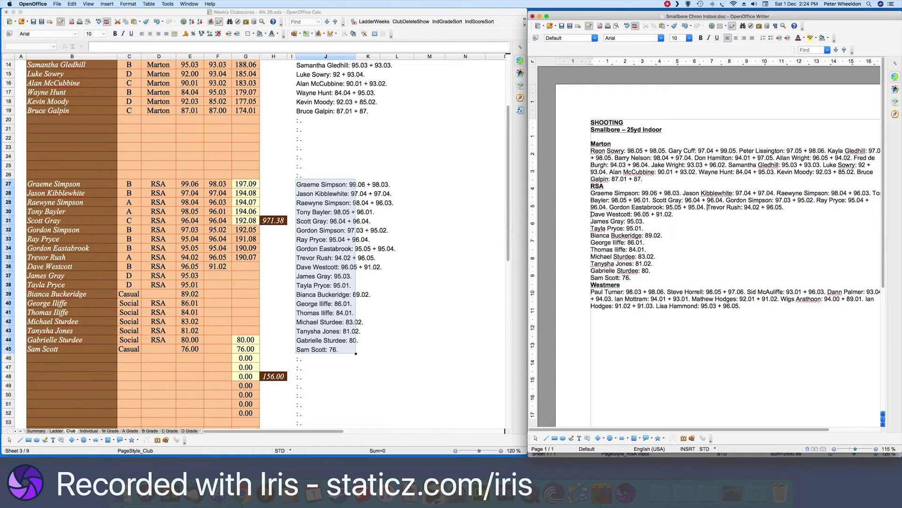
{"action": "left_click", "coordinate": [592, 214]}
{"action": "key", "text": "BackSpace"}
{"action": "left_click", "coordinate": [591, 221]}
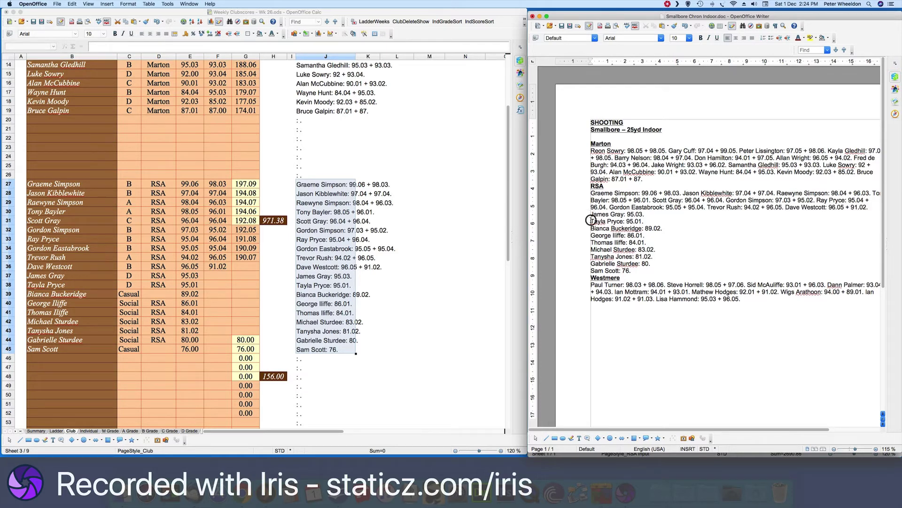
{"action": "key", "text": "BackSpace"}
{"action": "left_click", "coordinate": [592, 221]}
{"action": "key", "text": "BackSpace"}
{"action": "left_click", "coordinate": [592, 221]}
{"action": "key", "text": "BackSpace"}
{"action": "left_click", "coordinate": [592, 221]}
{"action": "key", "text": "BackSpace"}
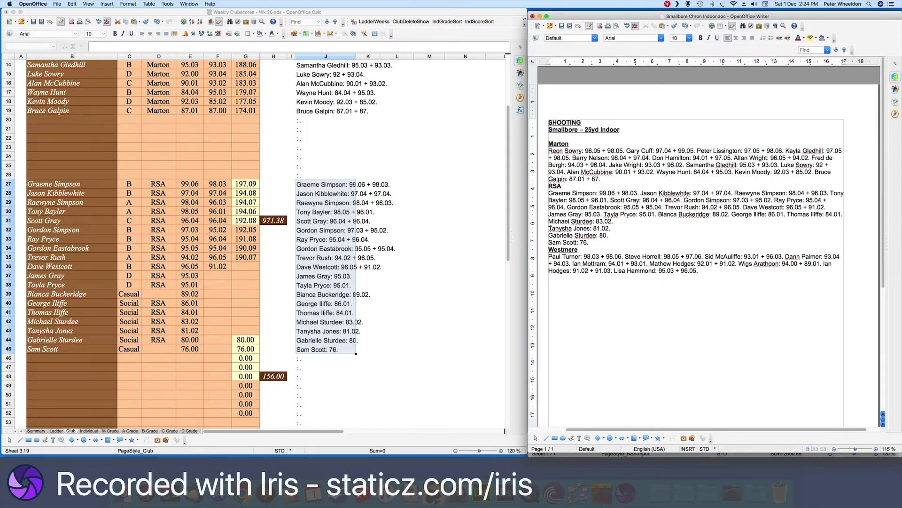
{"action": "left_click", "coordinate": [550, 228]}
{"action": "key", "text": "BackSpace"}
{"action": "left_click", "coordinate": [549, 228]}
{"action": "key", "text": "BackSpace"}
{"action": "left_click", "coordinate": [549, 228]}
{"action": "key", "text": "BackSpace"}
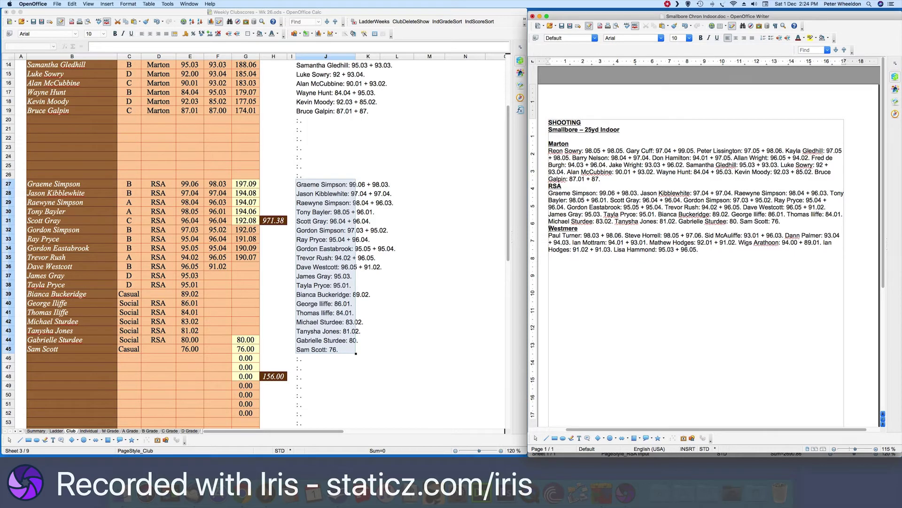
Step: Clear the RSA casual and social shooters' entries in B39:F45 of the Club sheet
{"action": "left_click", "coordinate": [470, 282]}
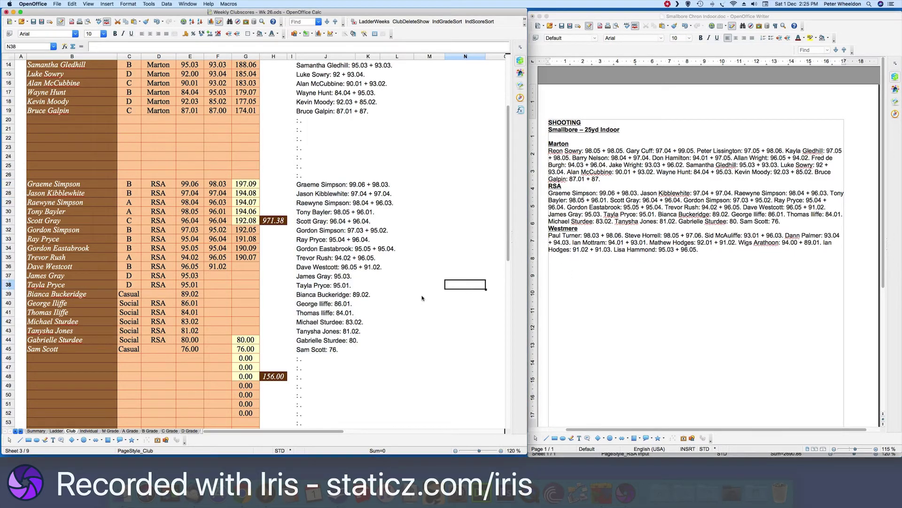
{"action": "left_click_drag", "start_coordinate": [99, 296], "coordinate": [209, 348]}
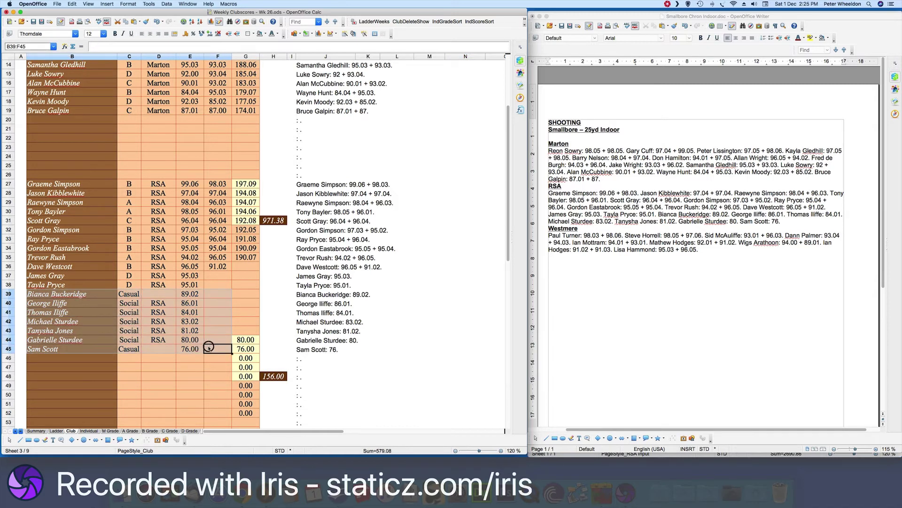
{"action": "key", "text": "Delete"}
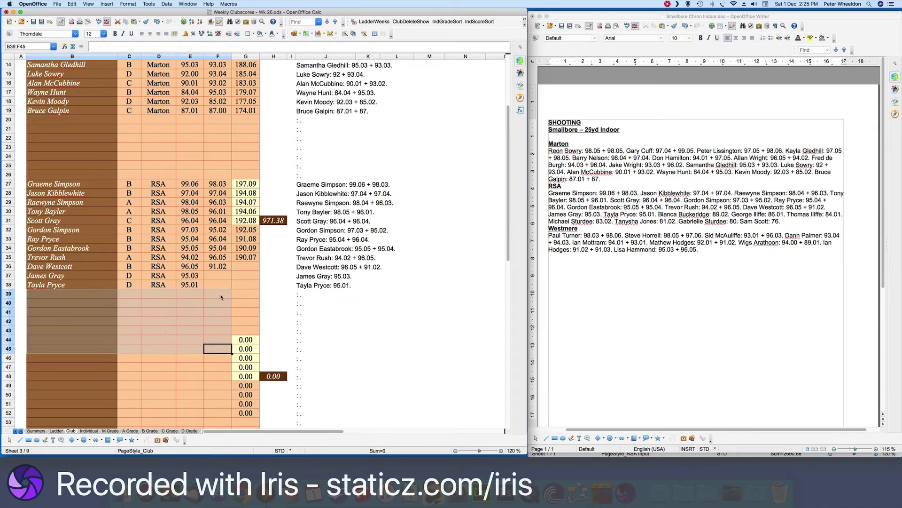
Step: Fill the total formula from G35 down to G38 for the remaining RSA shooters on the Club sheet
{"action": "left_click", "coordinate": [246, 257]}
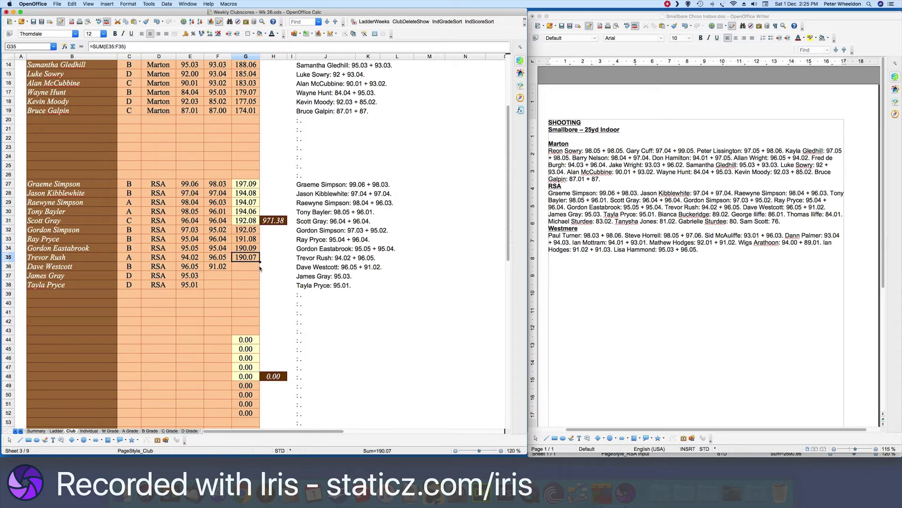
{"action": "left_click_drag", "start_coordinate": [259, 262], "coordinate": [262, 286]}
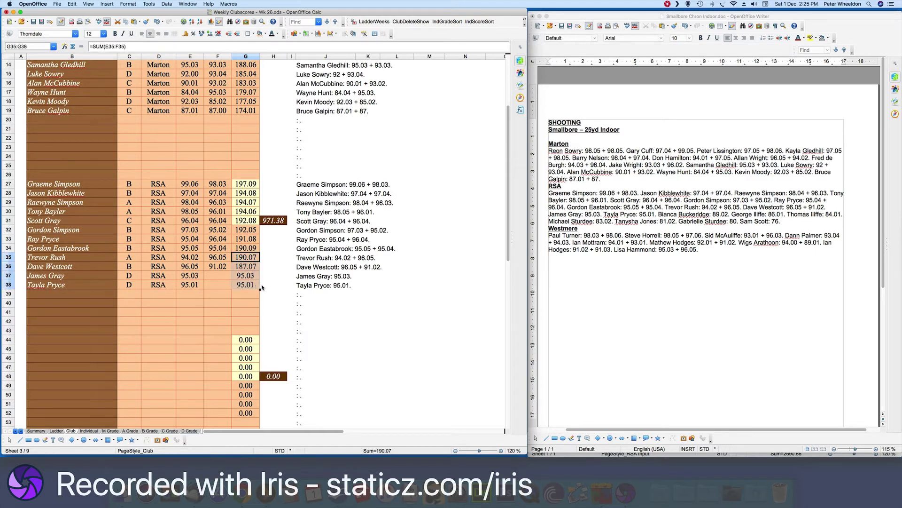
{"action": "left_click", "coordinate": [269, 276]}
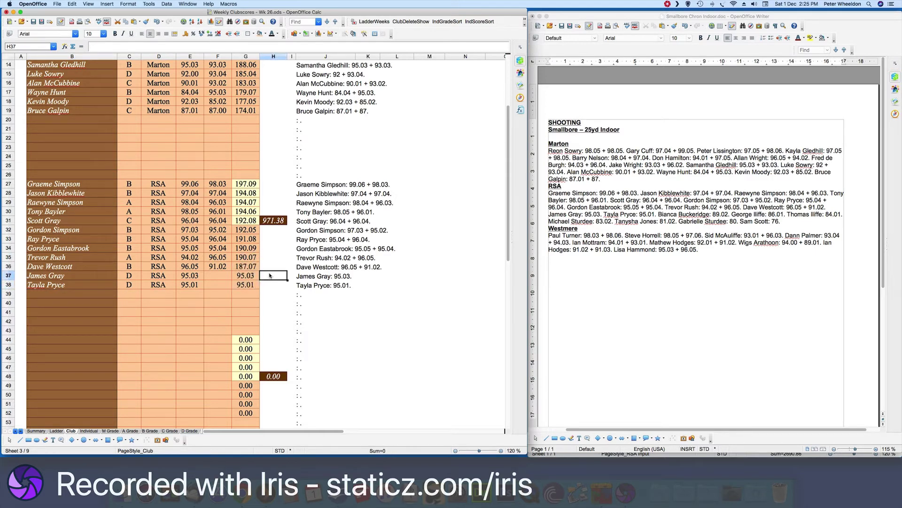
Step: Switch to the RSA workbook Weekly result 110717.xlsx and close it
{"action": "scroll", "coordinate": [268, 278], "scroll_direction": "down", "scroll_amount": 3}
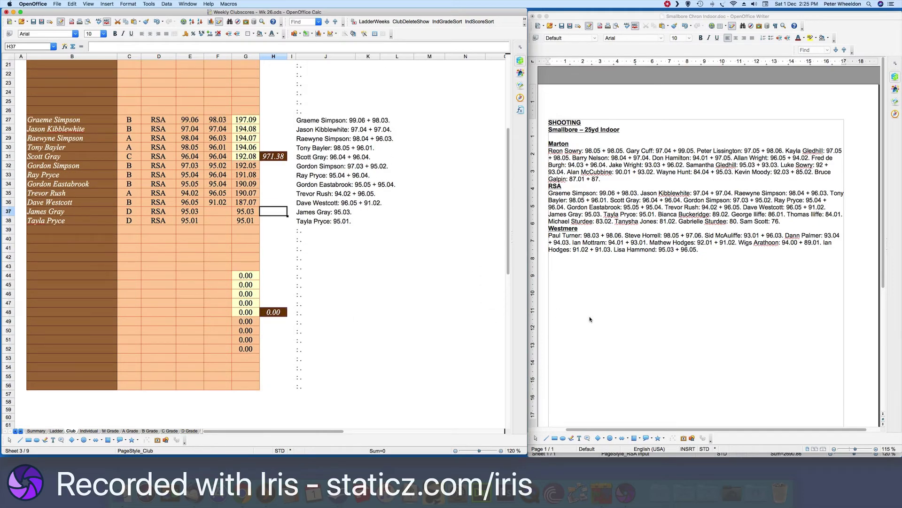
{"action": "key", "text": "ctrl+Up"}
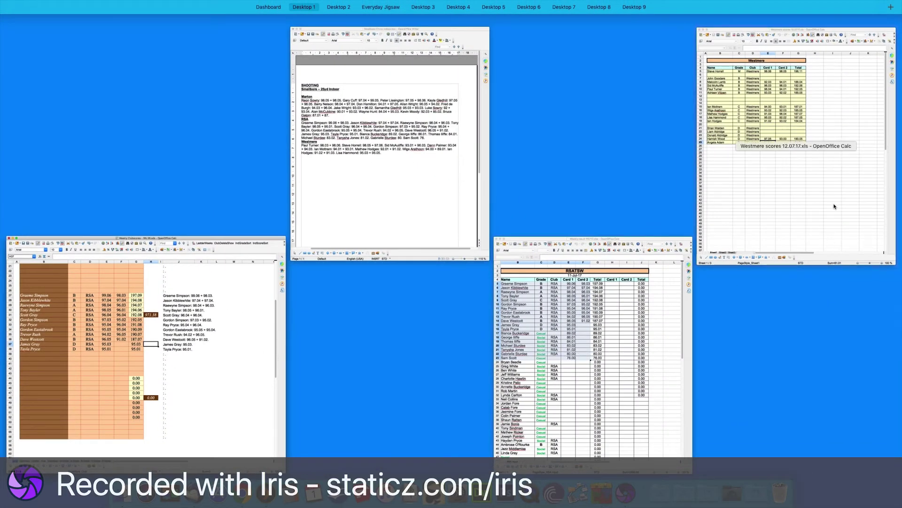
{"action": "left_click", "coordinate": [660, 346]}
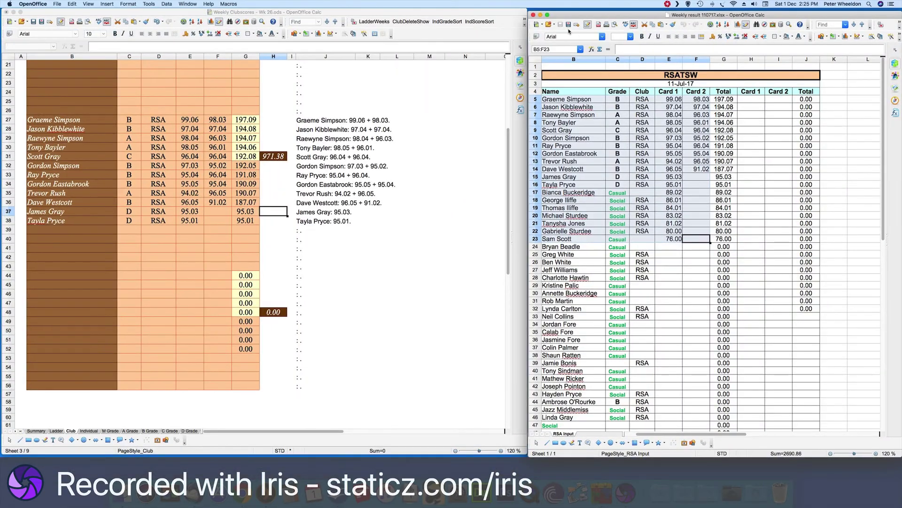
{"action": "left_click", "coordinate": [533, 15]}
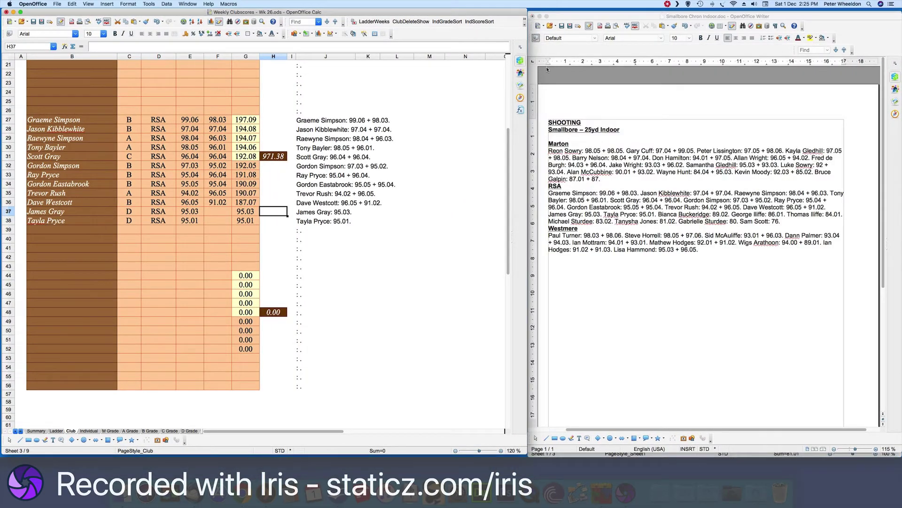
Step: Switch to the Westmere scores 12.07.17.xls workbook and sort B5:G25 by total in descending order
{"action": "left_click", "coordinate": [568, 288]}
{"action": "key", "text": "ctrl+Up"}
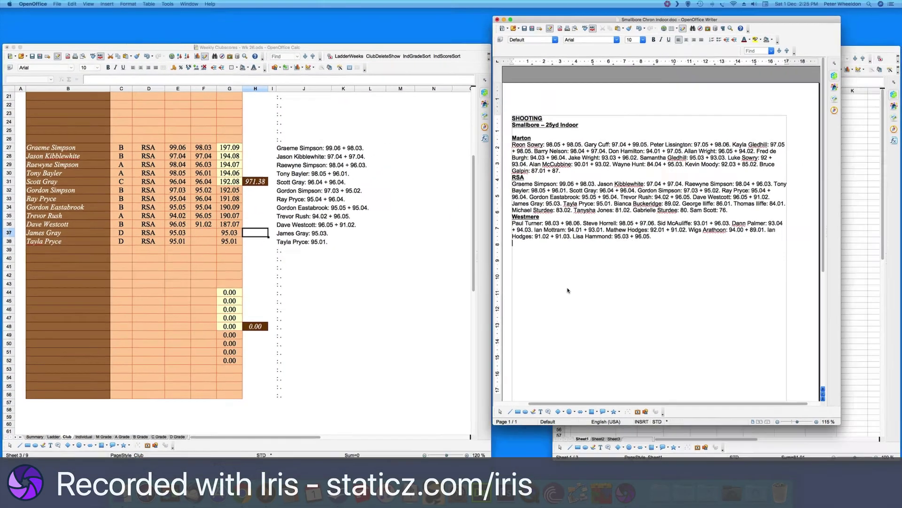
{"action": "left_click", "coordinate": [727, 382]}
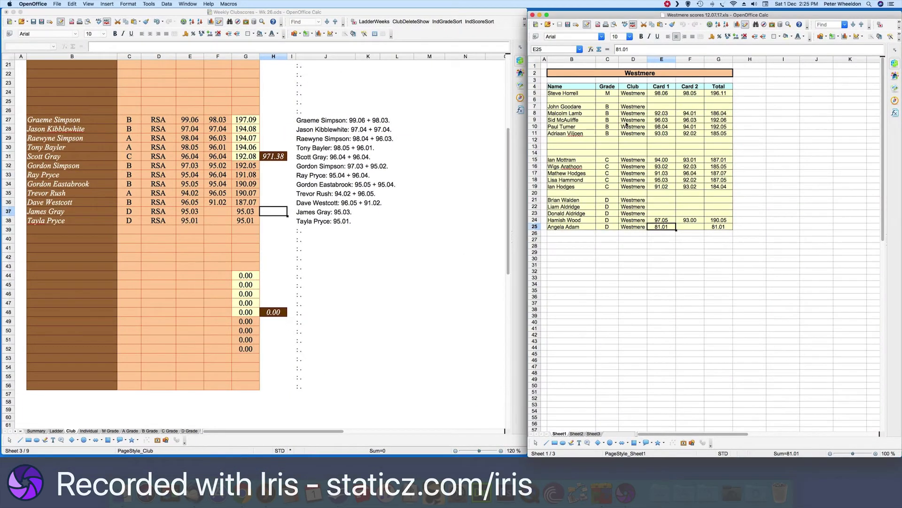
{"action": "left_click_drag", "start_coordinate": [583, 96], "coordinate": [723, 226]}
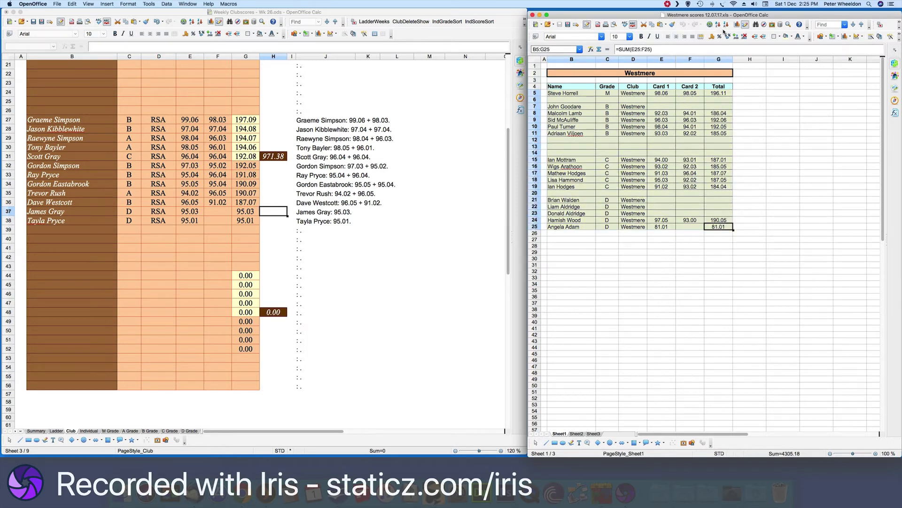
{"action": "left_click", "coordinate": [725, 26]}
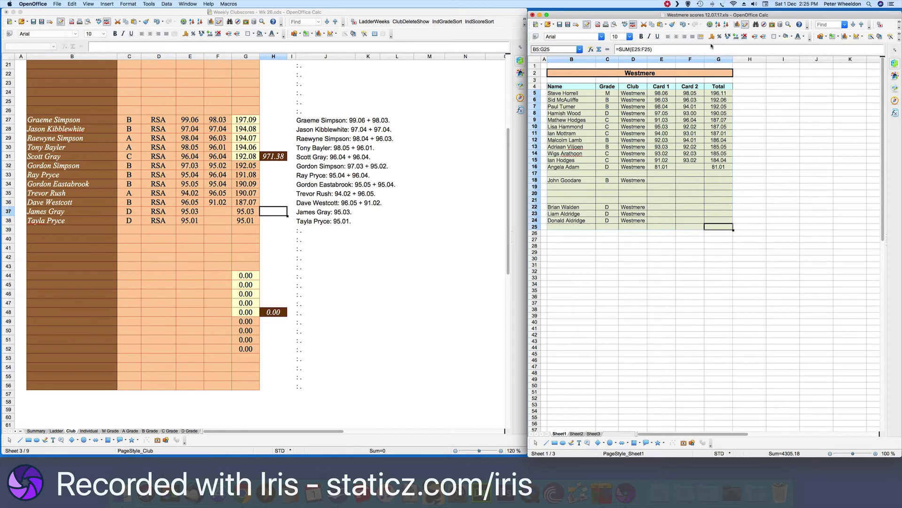
Step: Copy the Westmere entries B5:F16 and paste only their text, numbers and dates into the Club sheet from B44
{"action": "left_click", "coordinate": [689, 180]}
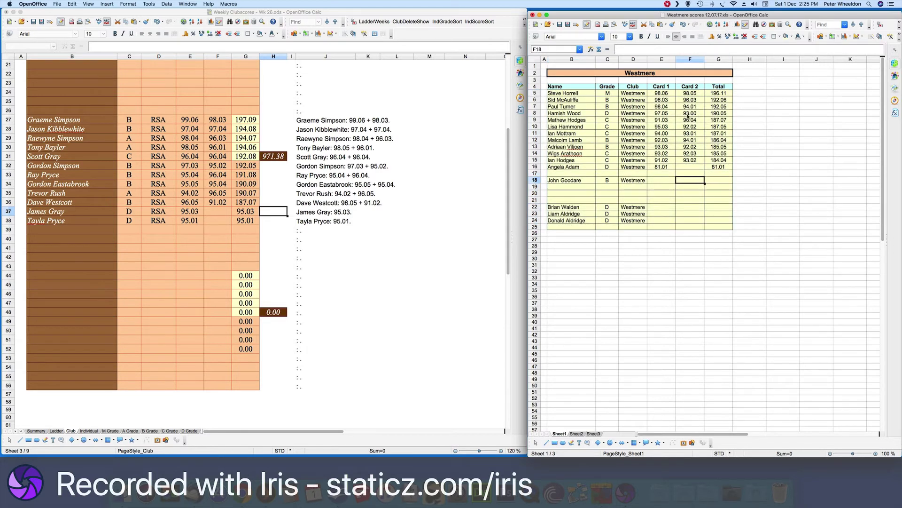
{"action": "left_click_drag", "start_coordinate": [586, 93], "coordinate": [687, 166]}
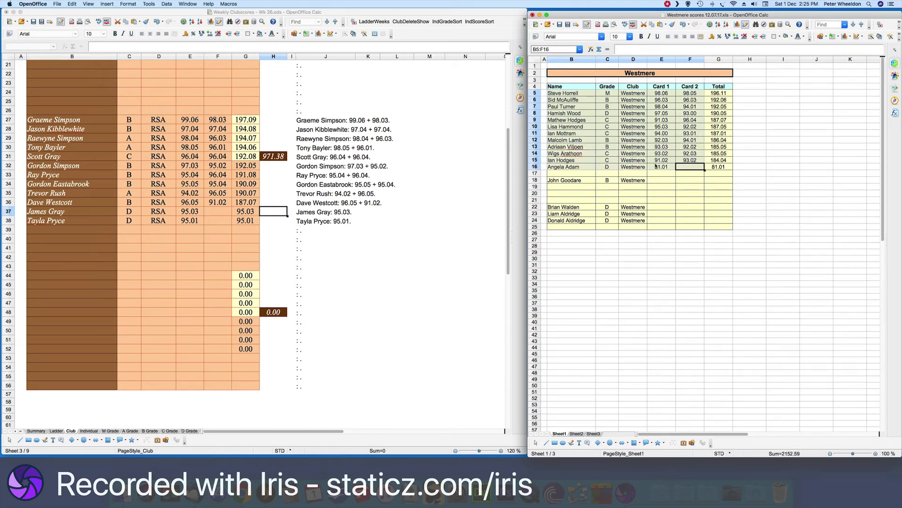
{"action": "right_click", "coordinate": [656, 165]}
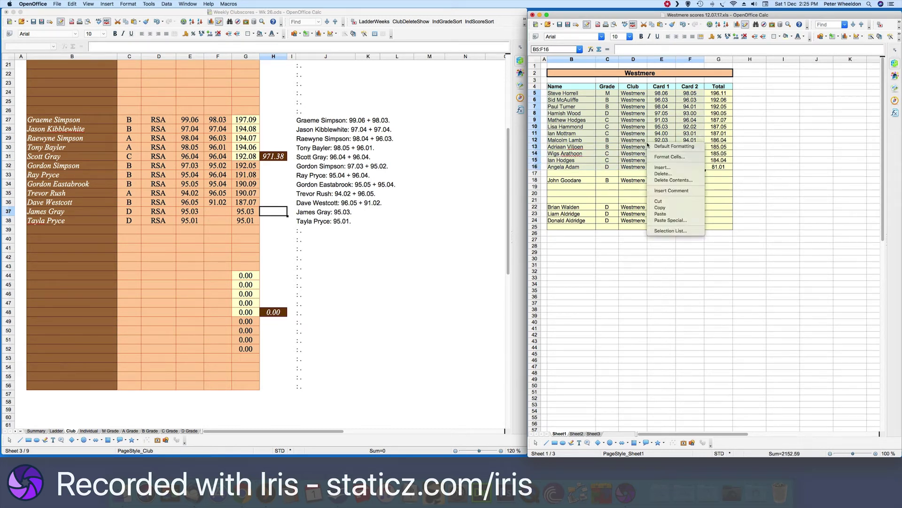
{"action": "left_click", "coordinate": [661, 211]}
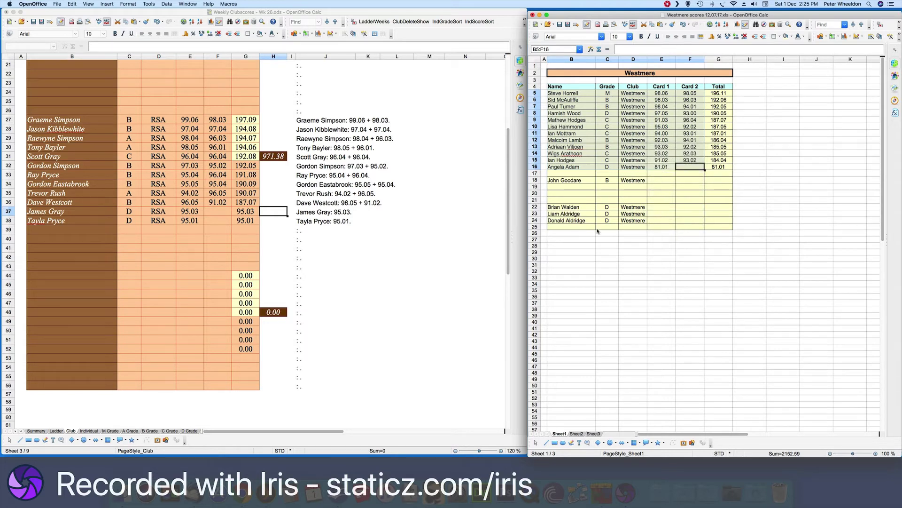
{"action": "left_click", "coordinate": [104, 277]}
{"action": "right_click", "coordinate": [104, 276]}
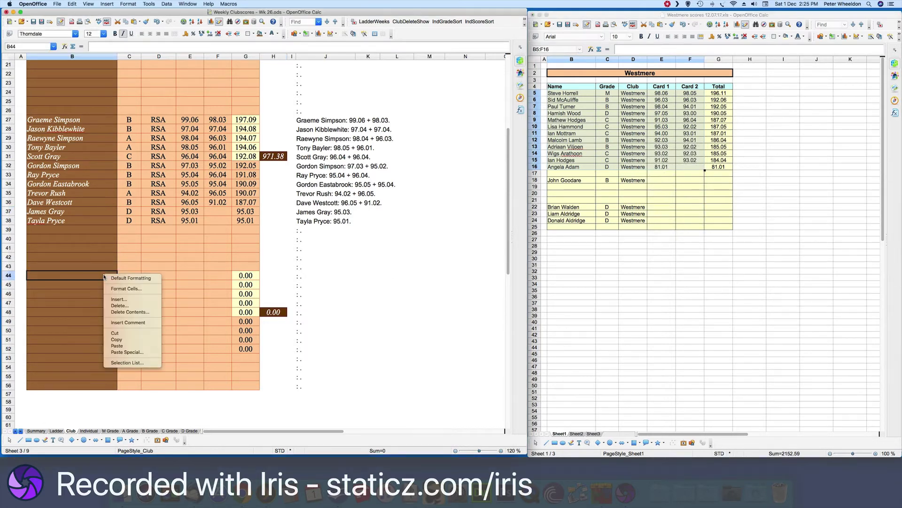
{"action": "left_click", "coordinate": [124, 353]}
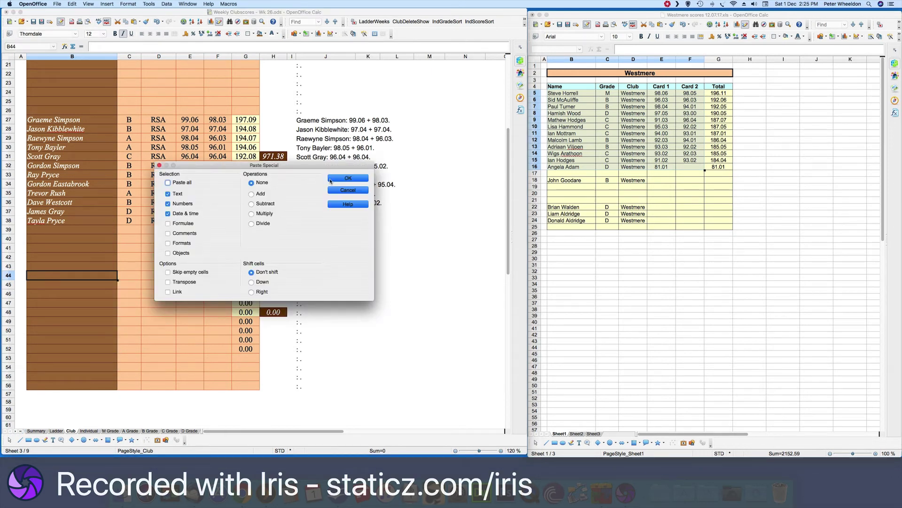
{"action": "left_click", "coordinate": [348, 178]}
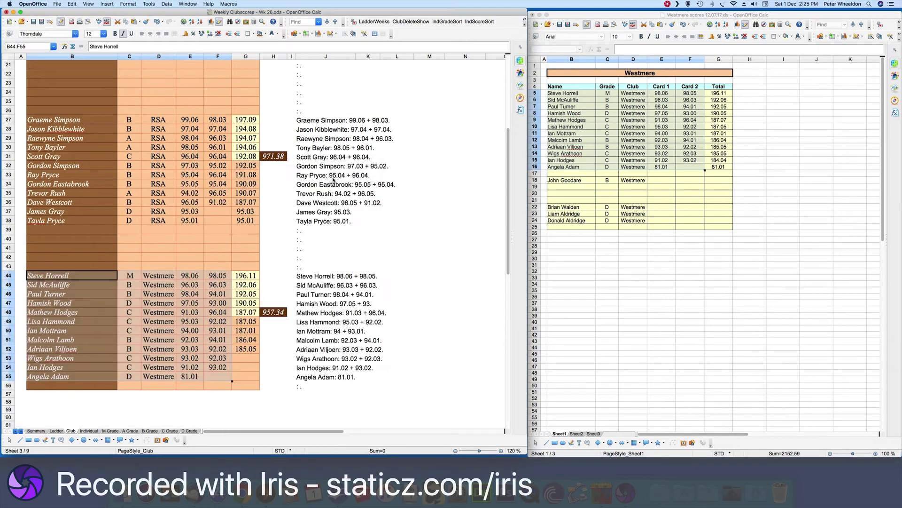
Step: Fill the total formula from G52 down to G55 for the remaining Westmere shooters
{"action": "left_click", "coordinate": [246, 352]}
{"action": "left_click_drag", "start_coordinate": [259, 353], "coordinate": [258, 380]}
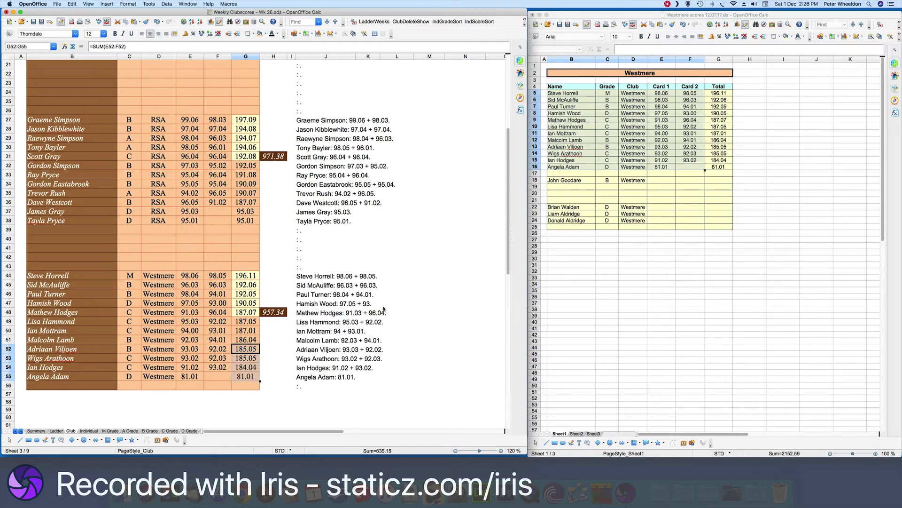
{"action": "left_click", "coordinate": [412, 295]}
Step: Copy the Westmere name-and-score lines J44:J55 and close the Westmere scores workbook, discarding its changes
{"action": "left_click_drag", "start_coordinate": [309, 278], "coordinate": [313, 375]}
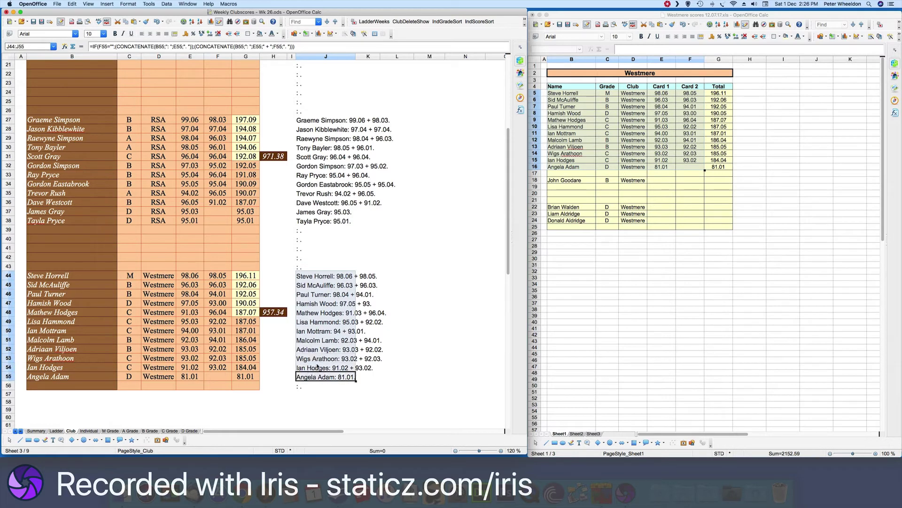
{"action": "right_click", "coordinate": [318, 365]}
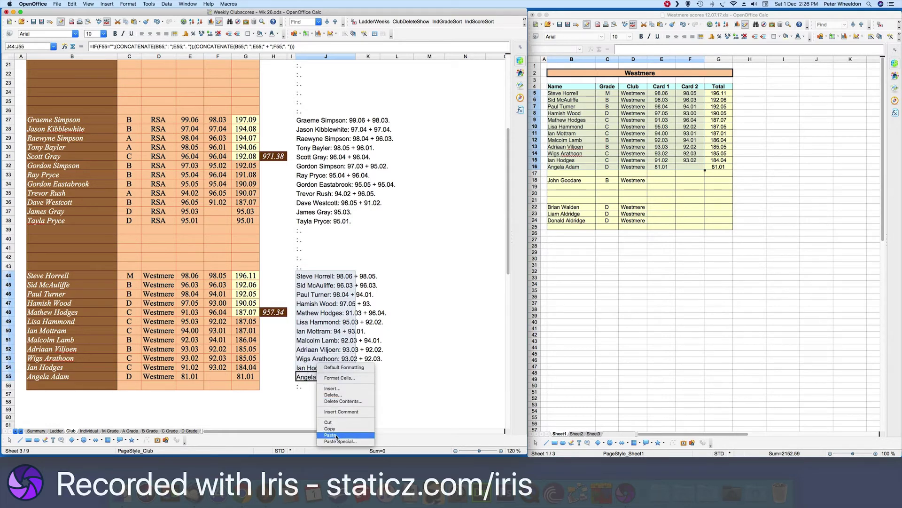
{"action": "left_click", "coordinate": [330, 428]}
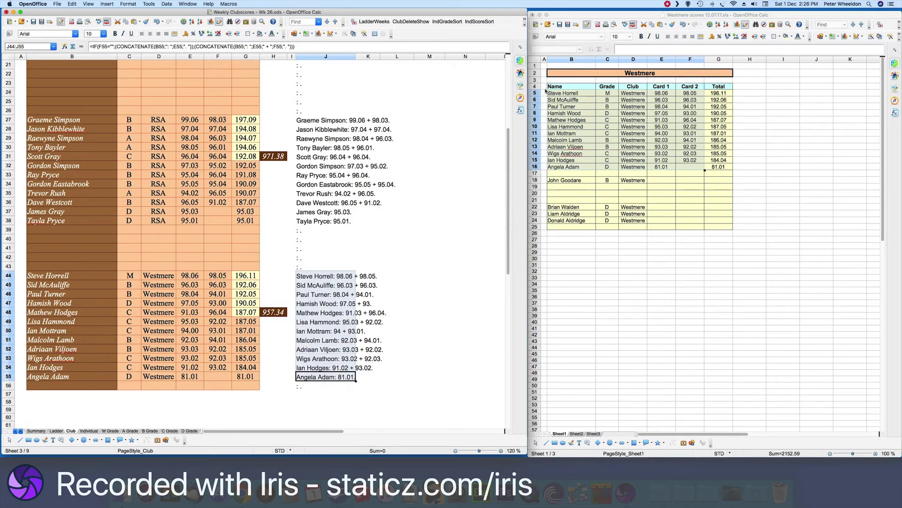
{"action": "left_click", "coordinate": [533, 15]}
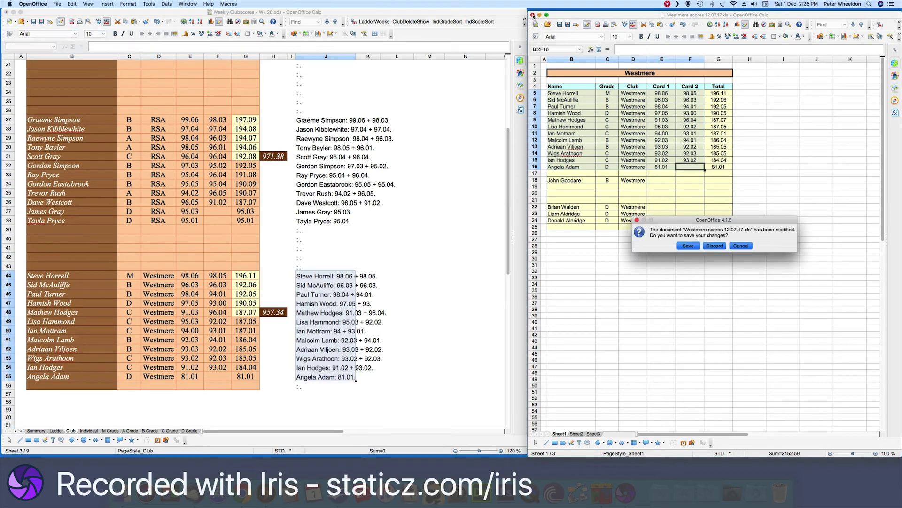
{"action": "left_click", "coordinate": [714, 245]}
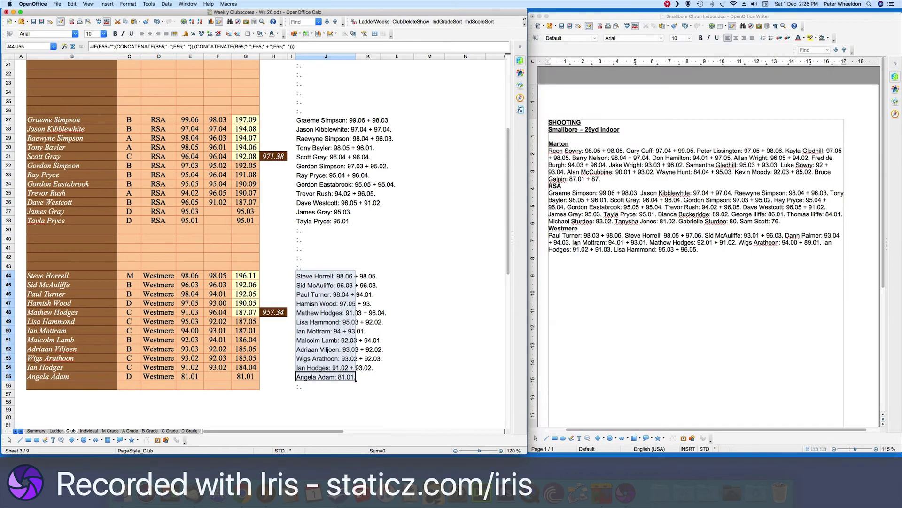
Step: Replace the old results paragraph under the Westmere heading in the Writer document with the copied scores as unformatted text
{"action": "left_click", "coordinate": [581, 244]}
{"action": "left_click_drag", "start_coordinate": [549, 235], "coordinate": [698, 250]}
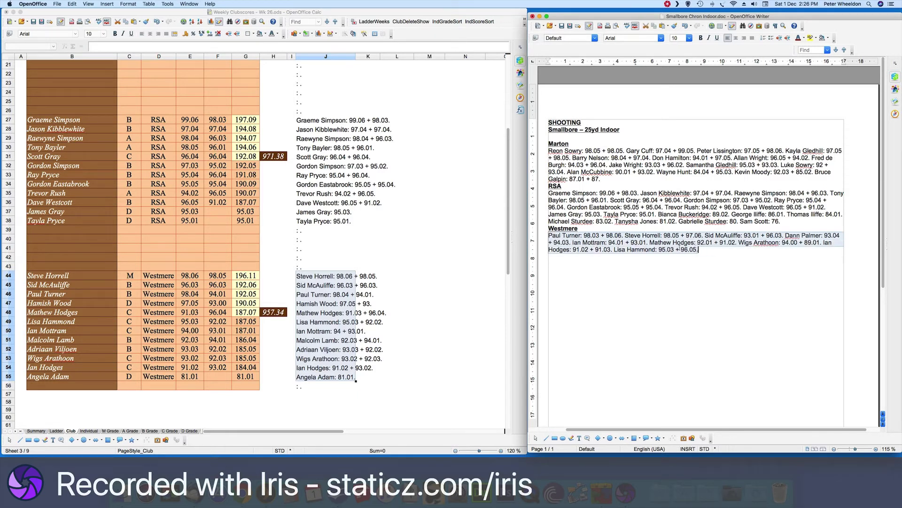
{"action": "key", "text": "super+shift+v"}
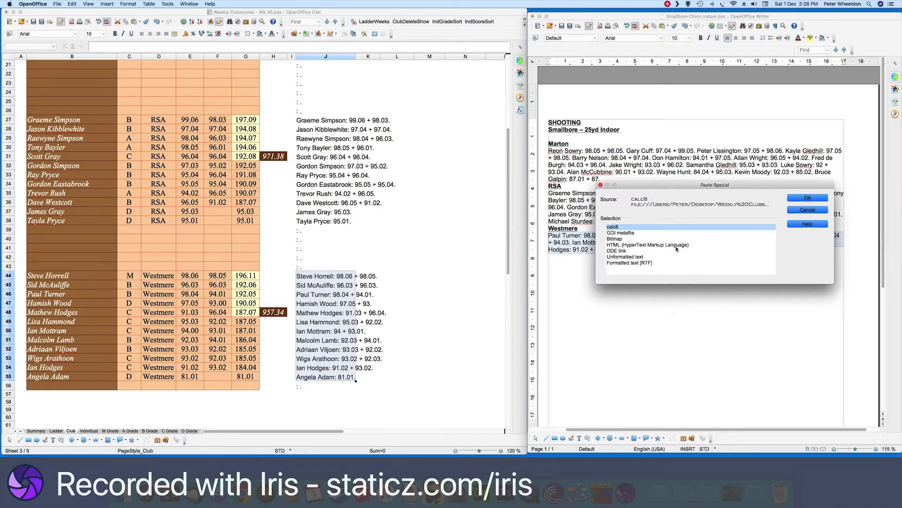
{"action": "key", "text": "Down"}
{"action": "key", "text": "Down"}
{"action": "key", "text": "Down"}
{"action": "key", "text": "Down"}
{"action": "key", "text": "Down"}
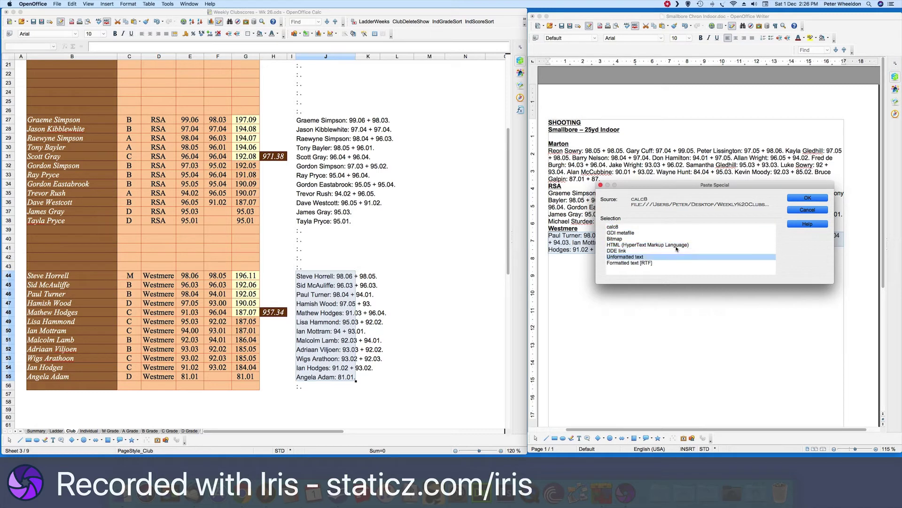
{"action": "left_click", "coordinate": [794, 199]}
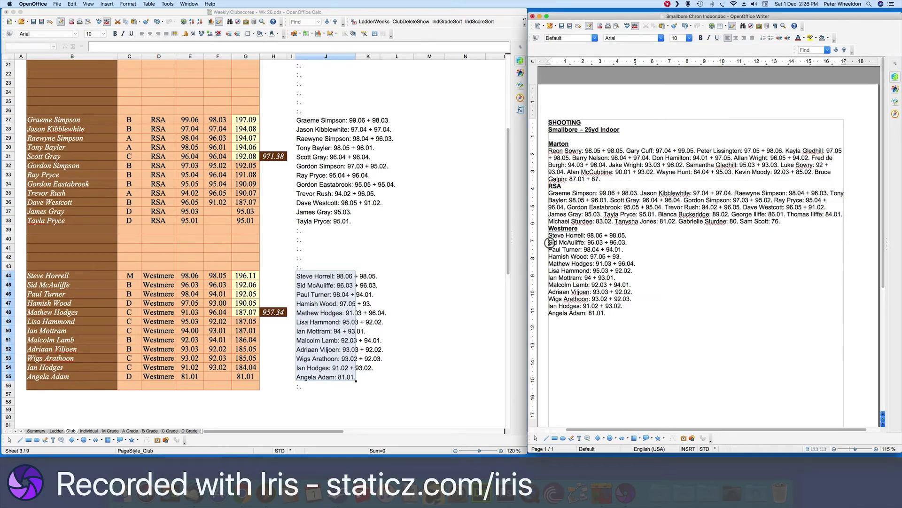
Step: Join the separate Westmere score lines into one continuous paragraph
{"action": "key", "text": "BackSpace"}
{"action": "left_click", "coordinate": [549, 243]}
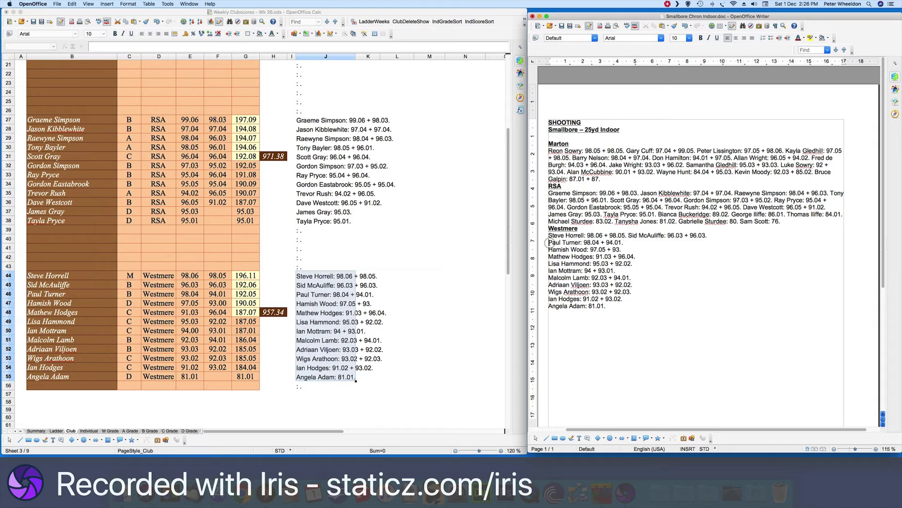
{"action": "key", "text": "BackSpace"}
{"action": "left_click", "coordinate": [549, 243]}
{"action": "key", "text": "BackSpace"}
{"action": "left_click", "coordinate": [549, 250]}
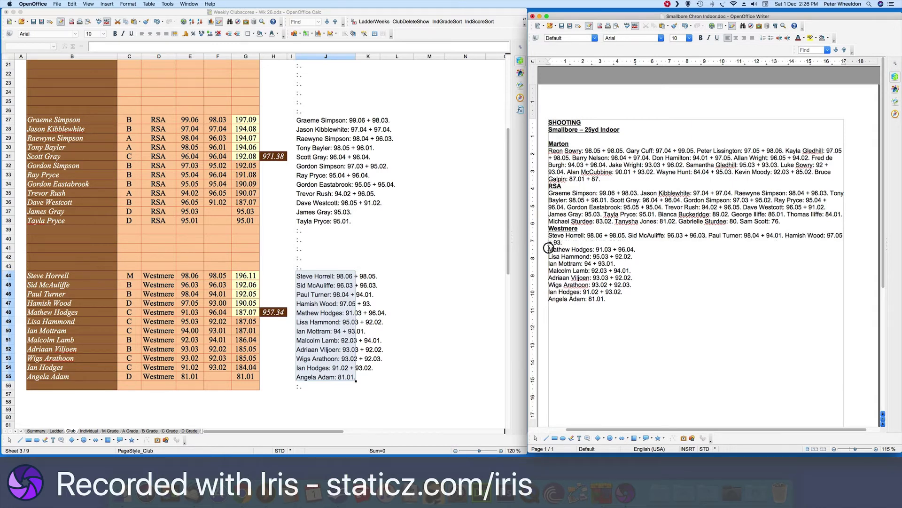
{"action": "key", "text": "BackSpace"}
{"action": "left_click", "coordinate": [549, 249]}
{"action": "key", "text": "BackSpace"}
{"action": "left_click", "coordinate": [549, 249]}
{"action": "key", "text": "BackSpace"}
{"action": "left_click", "coordinate": [549, 249]}
{"action": "key", "text": "BackSpace"}
{"action": "left_click", "coordinate": [548, 256]}
{"action": "key", "text": "BackSpace"}
{"action": "left_click", "coordinate": [548, 256]}
{"action": "key", "text": "BackSpace"}
{"action": "left_click", "coordinate": [548, 257]}
{"action": "key", "text": "BackSpace"}
{"action": "left_click", "coordinate": [548, 262]}
{"action": "key", "text": "BackSpace"}
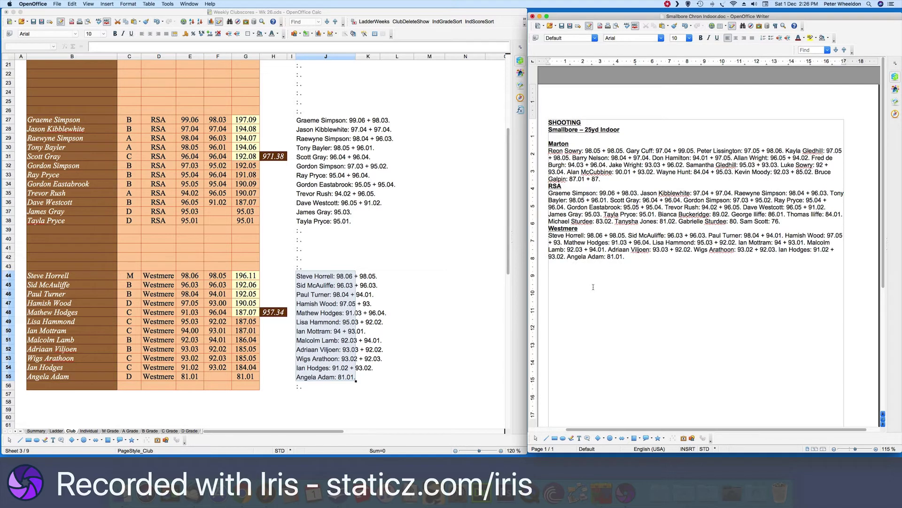
Step: Save the Smallbore Chron Indoor document and close it
{"action": "left_click", "coordinate": [562, 27]}
{"action": "left_click", "coordinate": [533, 16]}
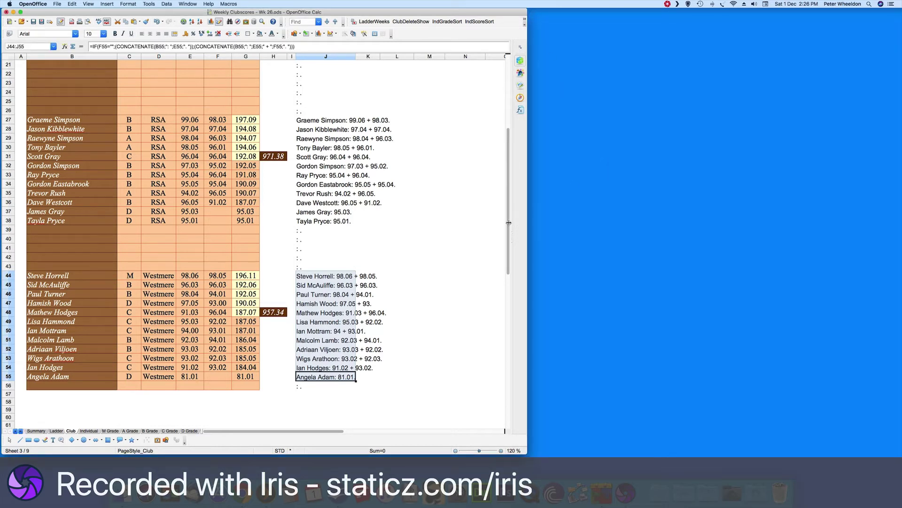
Step: Hide column J with the concatenated name-and-score lines on the Club sheet
{"action": "left_click", "coordinate": [444, 219]}
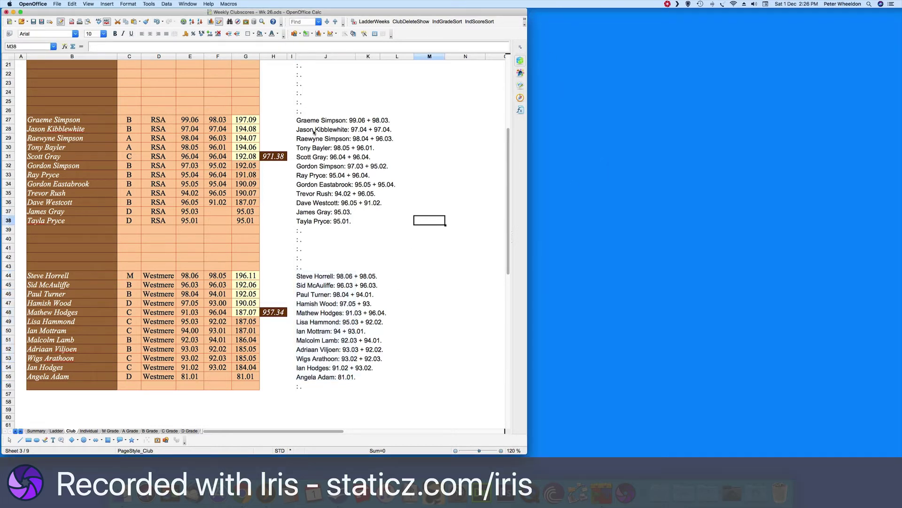
{"action": "left_click", "coordinate": [330, 58]}
{"action": "right_click", "coordinate": [330, 59]}
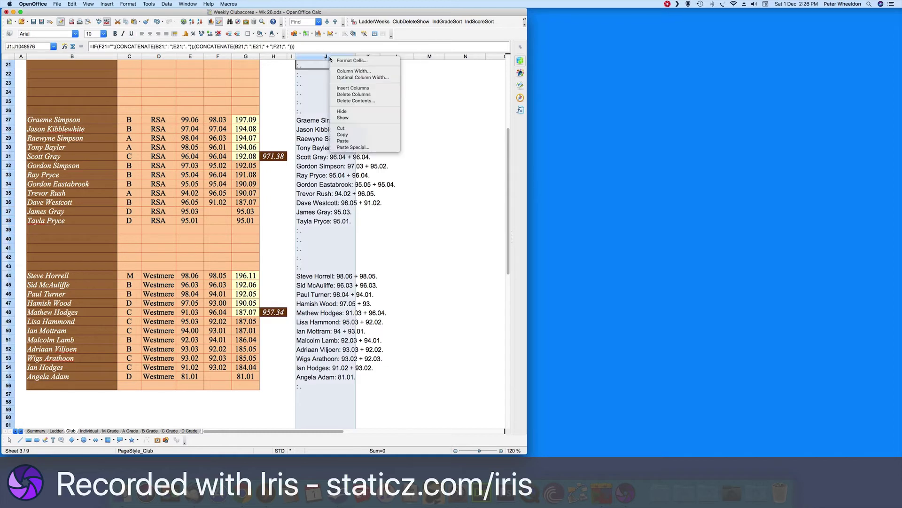
{"action": "left_click", "coordinate": [341, 112]}
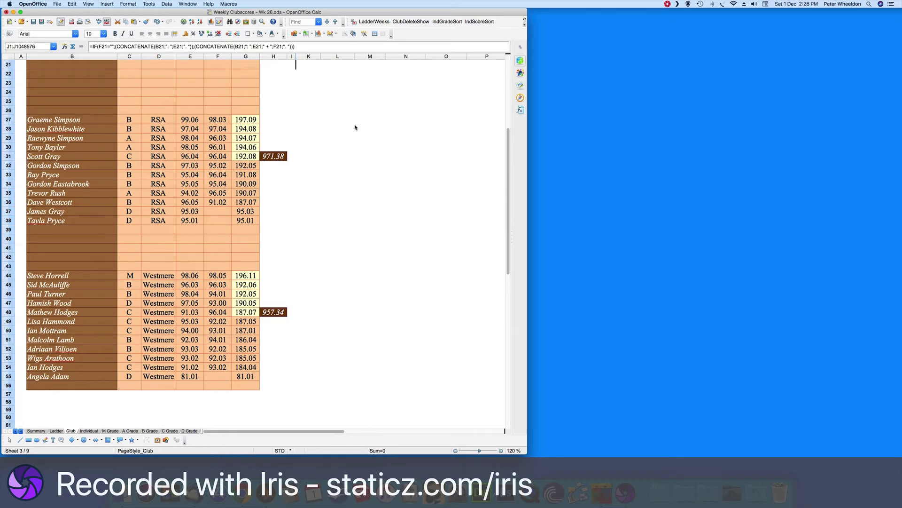
Step: Copy the shooter names of all three clubs on the Club sheet, cells B5:B19, B27:B38 and B44:B55
{"action": "left_click", "coordinate": [355, 128]}
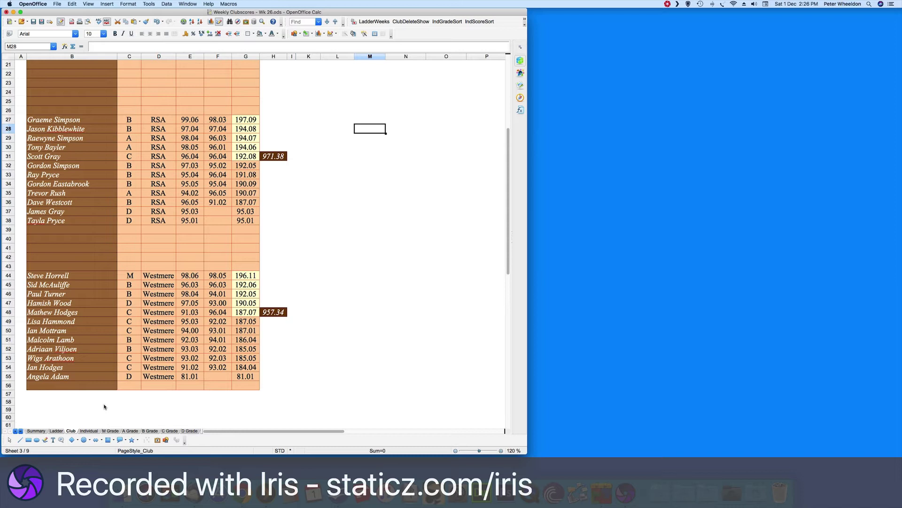
{"action": "scroll", "coordinate": [93, 338], "scroll_direction": "up", "scroll_amount": 7}
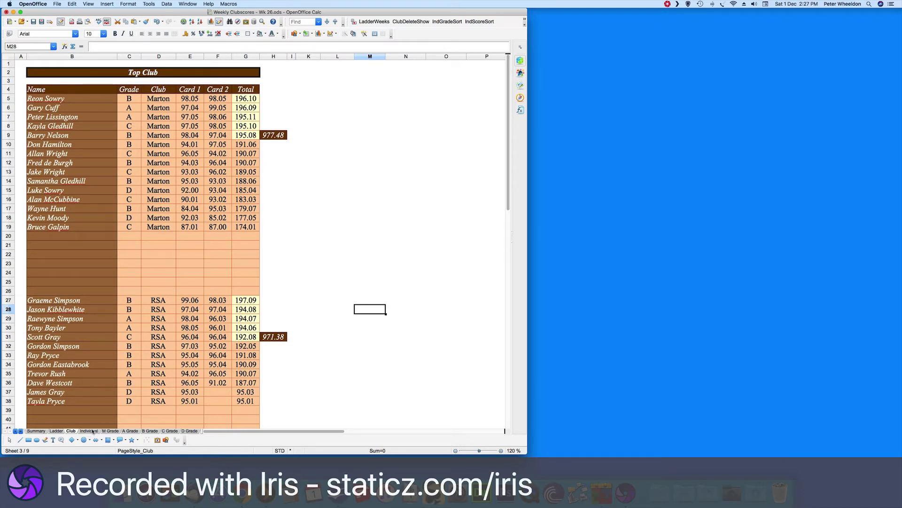
{"action": "left_click_drag", "start_coordinate": [41, 102], "coordinate": [61, 228]}
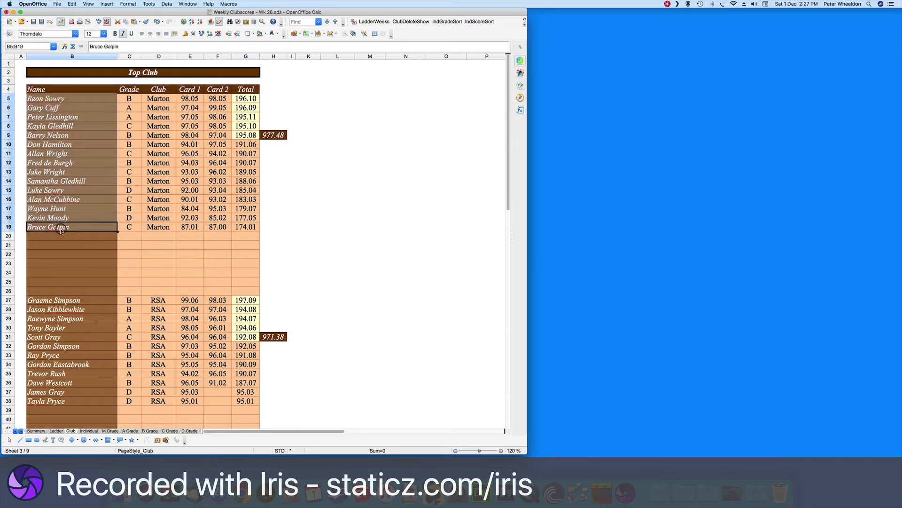
{"action": "scroll", "coordinate": [61, 228], "scroll_direction": "down", "scroll_amount": 5}
{"action": "scroll", "coordinate": [71, 209], "scroll_direction": "down", "scroll_amount": 1}
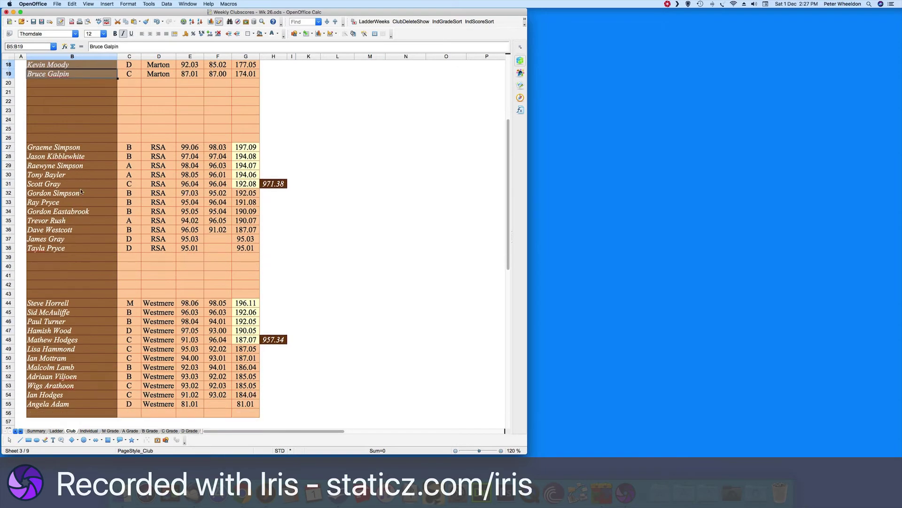
{"action": "left_click_drag", "start_coordinate": [68, 148], "coordinate": [70, 250]}
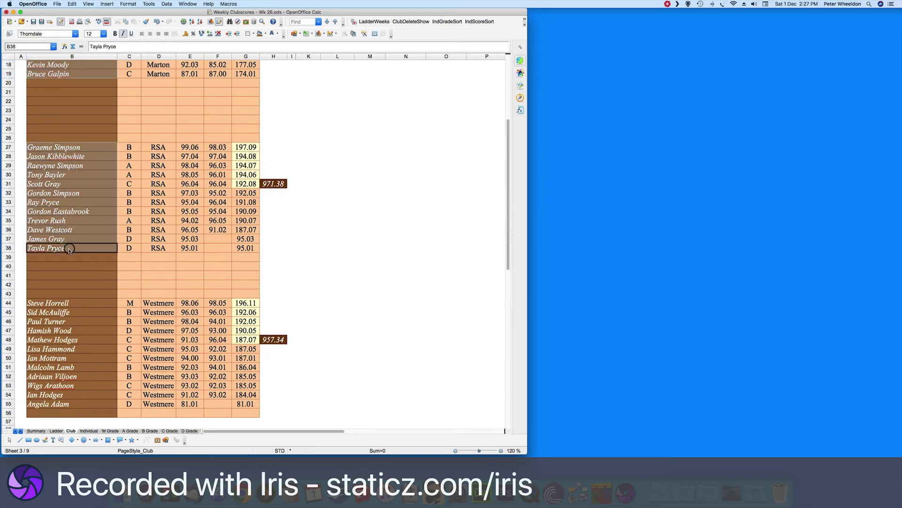
{"action": "left_click_drag", "start_coordinate": [65, 304], "coordinate": [70, 407]}
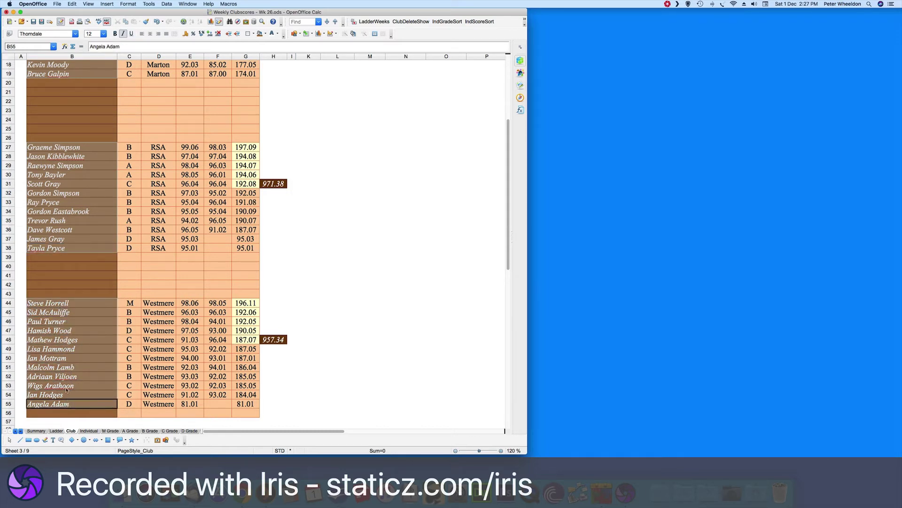
{"action": "right_click", "coordinate": [66, 369]}
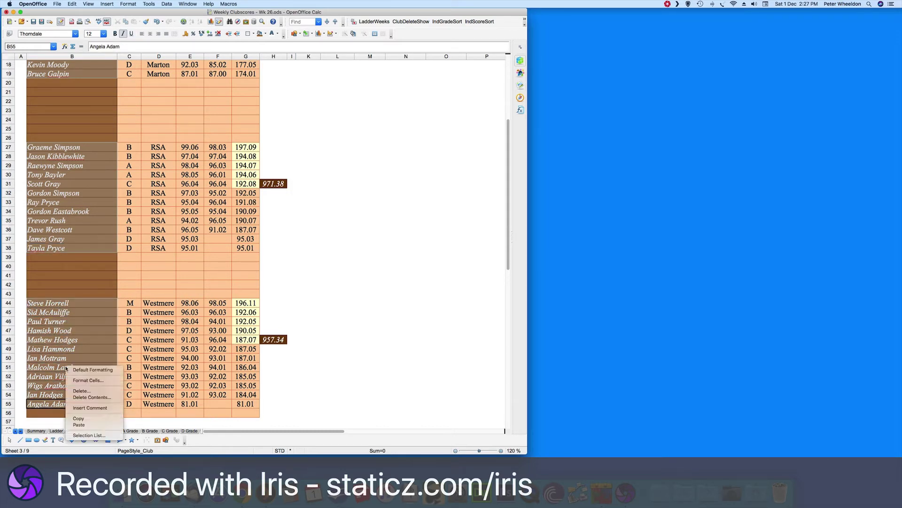
{"action": "left_click", "coordinate": [79, 418]}
Step: Paste the copied shooter names into the Name column of the Individual sheet, starting at cell B5
{"action": "left_click", "coordinate": [89, 431]}
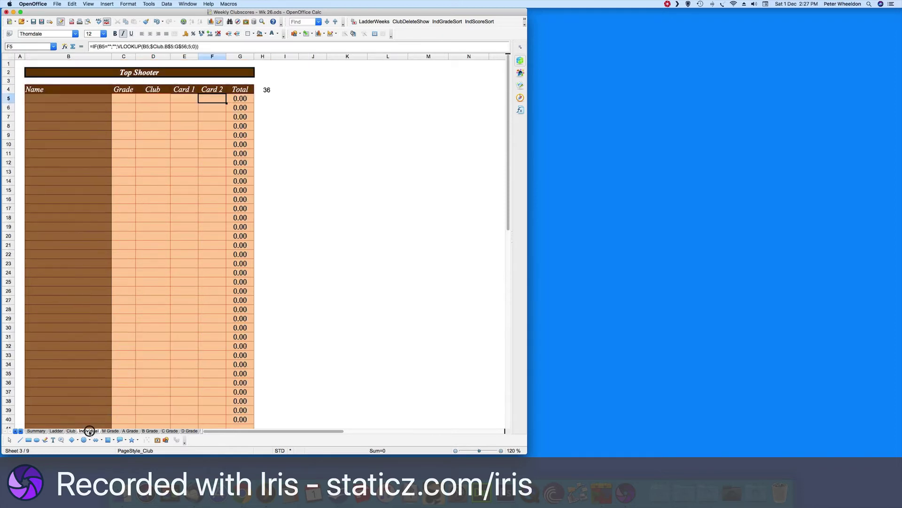
{"action": "left_click", "coordinate": [80, 98]}
{"action": "right_click", "coordinate": [80, 99]}
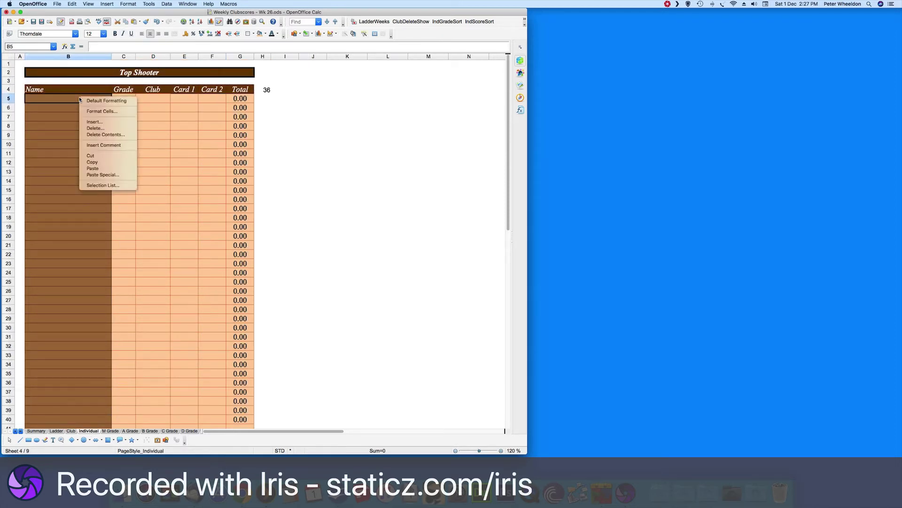
{"action": "left_click", "coordinate": [98, 168]}
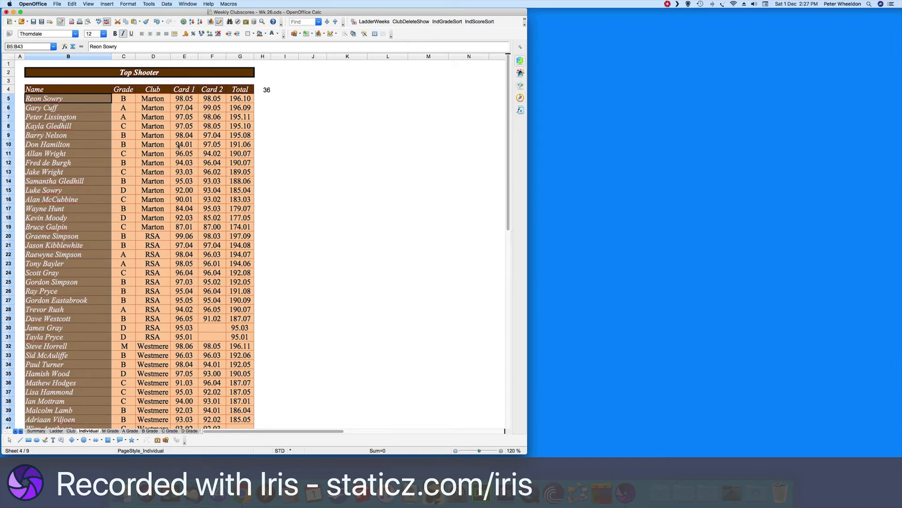
Step: Examine the lookup formulas in row 5 of the Individual sheet and the filled-in grades, clubs and scores down to row 43
{"action": "left_click", "coordinate": [130, 99]}
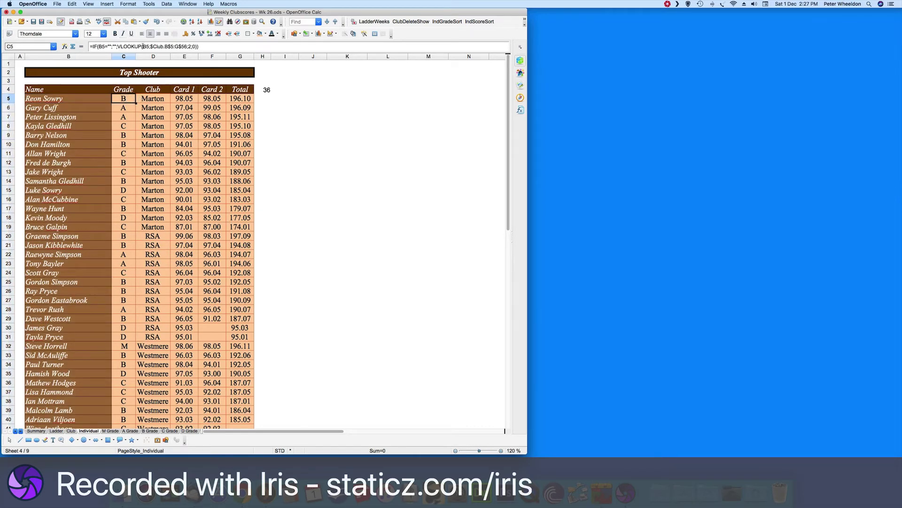
{"action": "left_click", "coordinate": [159, 101]}
{"action": "left_click", "coordinate": [182, 100]}
{"action": "key", "text": "Right"}
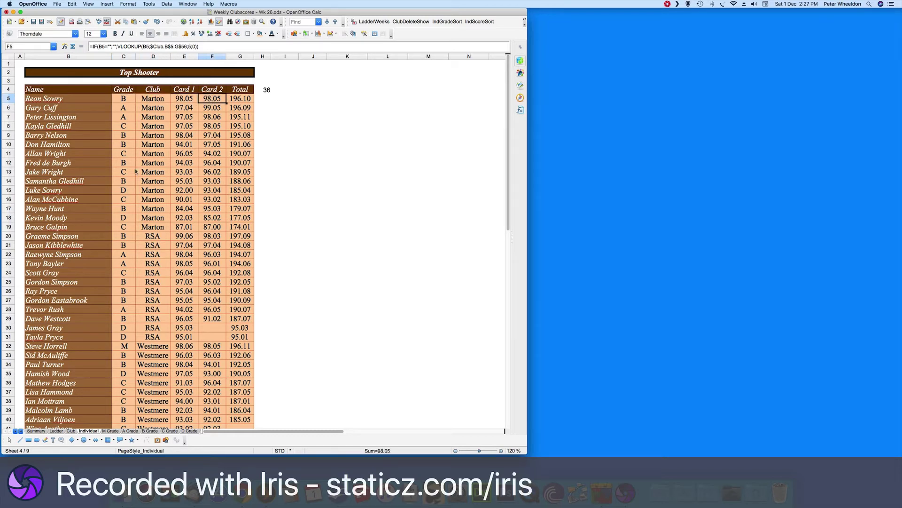
{"action": "scroll", "coordinate": [130, 176], "scroll_direction": "down", "scroll_amount": 3}
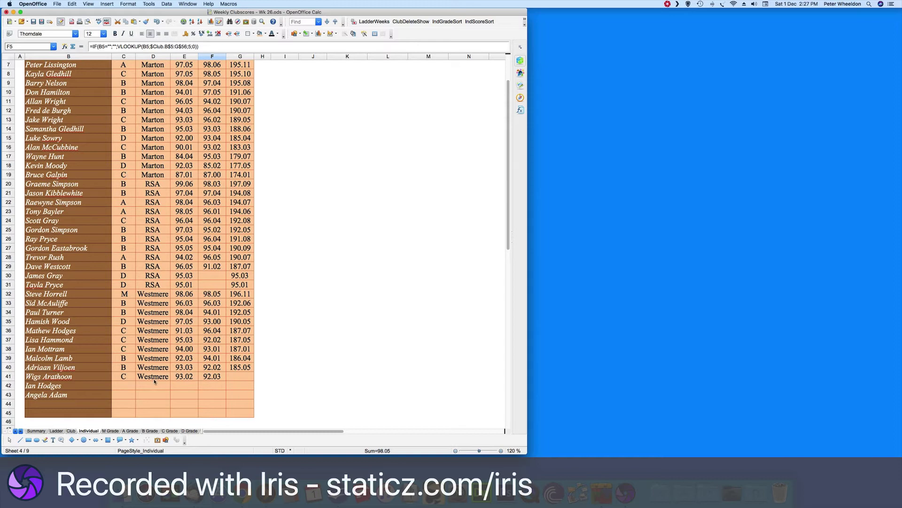
{"action": "left_click_drag", "start_coordinate": [124, 368], "coordinate": [253, 399]}
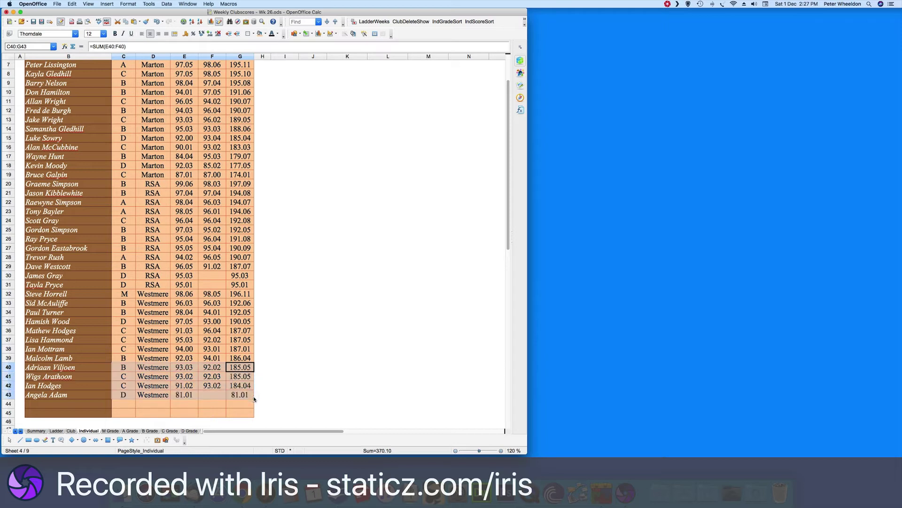
{"action": "left_click", "coordinate": [288, 397]}
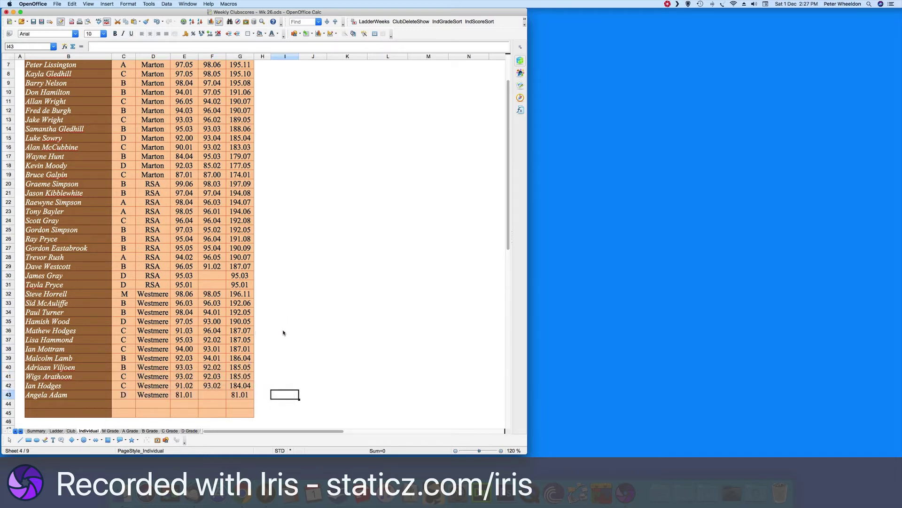
Step: On the Ladder sheet, replace the #N/A entries in Wk 27 cells L22 and L25 with 0
{"action": "left_click", "coordinate": [56, 432]}
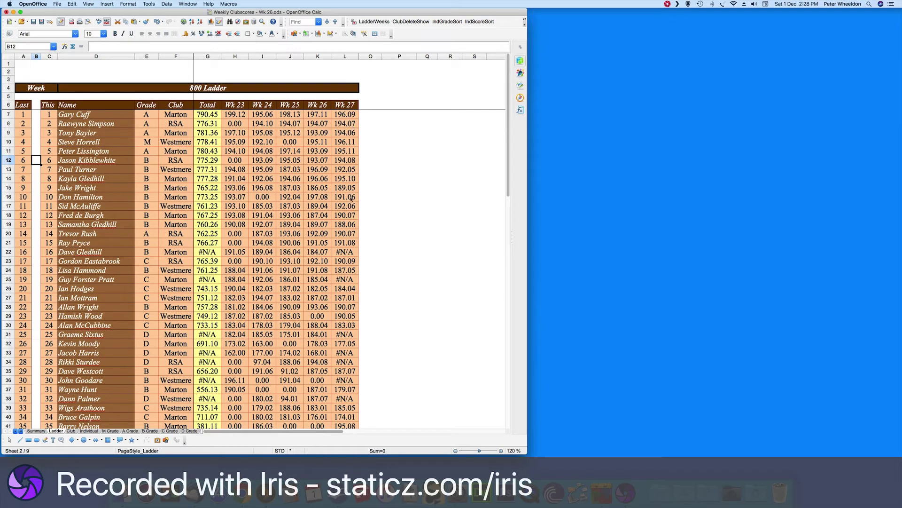
{"action": "left_click", "coordinate": [346, 117]}
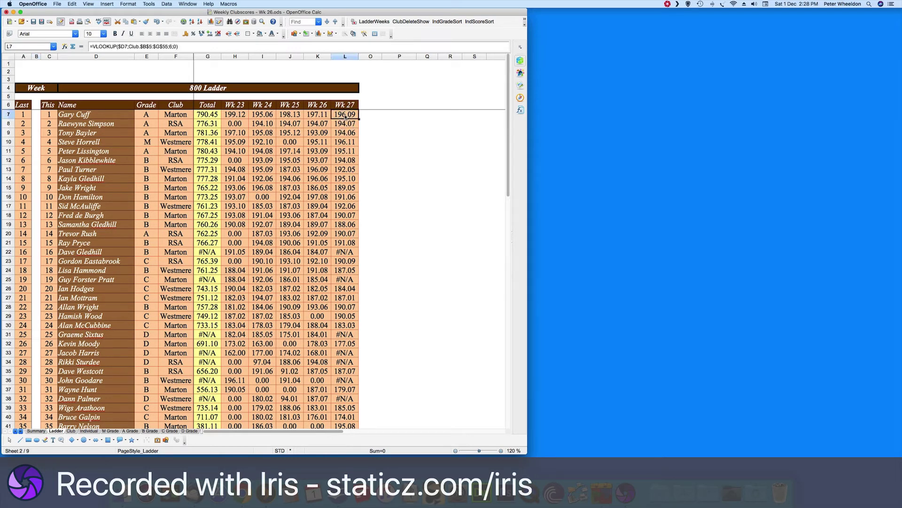
{"action": "left_click", "coordinate": [346, 253]}
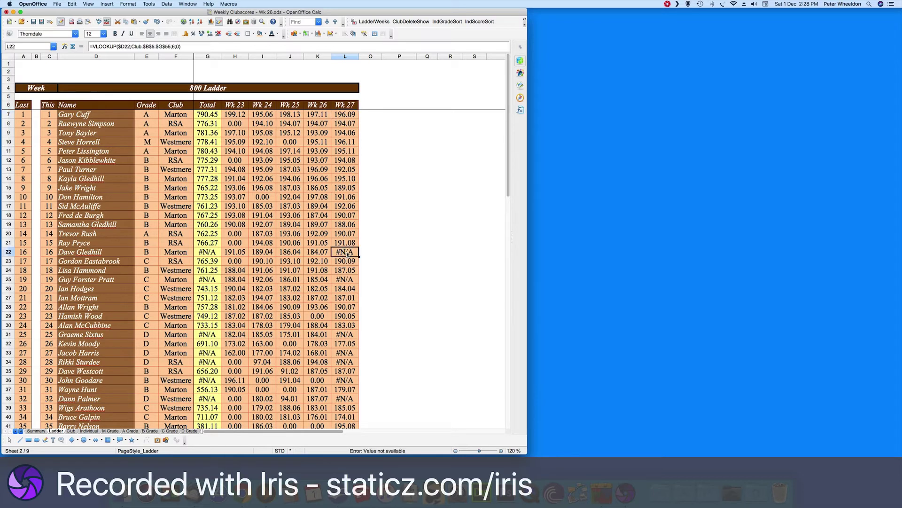
{"action": "type", "text": "0"}
{"action": "key", "text": "Return"}
{"action": "key", "text": "Down"}
{"action": "key", "text": "Down"}
{"action": "type", "text": "0"}
{"action": "key", "text": "Return"}
Step: Enter 0 for the absent shooters in Wk 27 cells L31, L33, L34, L36 and L38
{"action": "key", "text": "Down"}
{"action": "key", "text": "Down"}
{"action": "key", "text": "Down"}
{"action": "key", "text": "Down"}
{"action": "key", "text": "Down"}
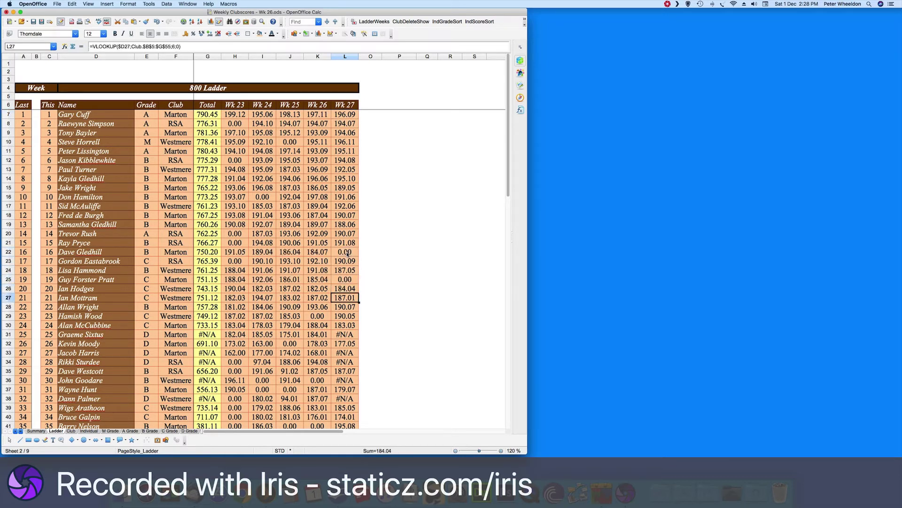
{"action": "type", "text": "0"}
{"action": "key", "text": "Return"}
{"action": "key", "text": "Down"}
{"action": "type", "text": "0"}
{"action": "key", "text": "Return"}
{"action": "type", "text": "0"}
{"action": "key", "text": "Return"}
{"action": "key", "text": "Down"}
{"action": "type", "text": "0"}
{"action": "key", "text": "Return"}
{"action": "key", "text": "Down"}
{"action": "type", "text": "0"}
{"action": "key", "text": "Return"}
Step: Replace the remaining #N/A entries in the Wk 27 column, cells L45, L48 and L49, with 0
{"action": "key", "text": "Down"}
{"action": "key", "text": "Down"}
{"action": "key", "text": "Down"}
{"action": "key", "text": "Down"}
{"action": "key", "text": "Down"}
{"action": "key", "text": "Down"}
{"action": "key", "text": "Down"}
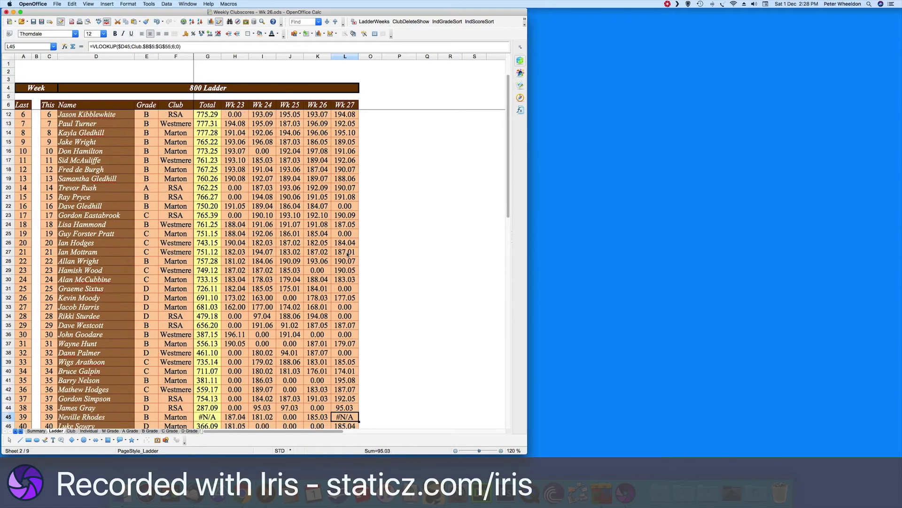
{"action": "key", "text": "Down"}
{"action": "key", "text": "Down"}
{"action": "key", "text": "Down"}
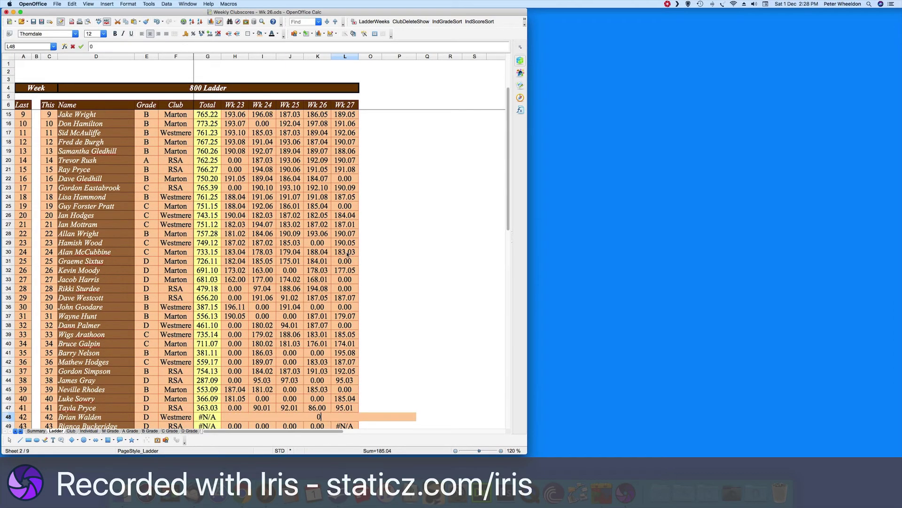
{"action": "type", "text": "0"}
{"action": "key", "text": "Return"}
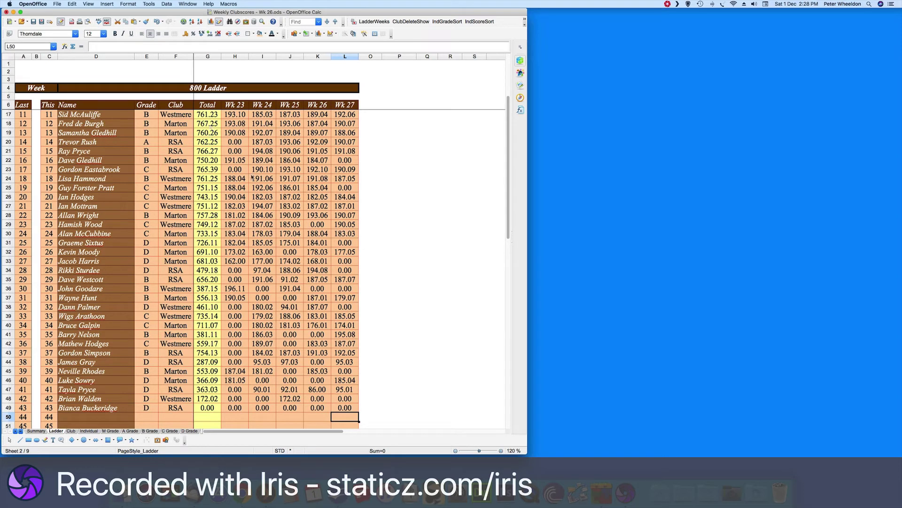
Step: Start a sort of the ladder range A7:L49 with Column G in descending order as the first criterion
{"action": "scroll", "coordinate": [252, 177], "scroll_direction": "up", "scroll_amount": 4}
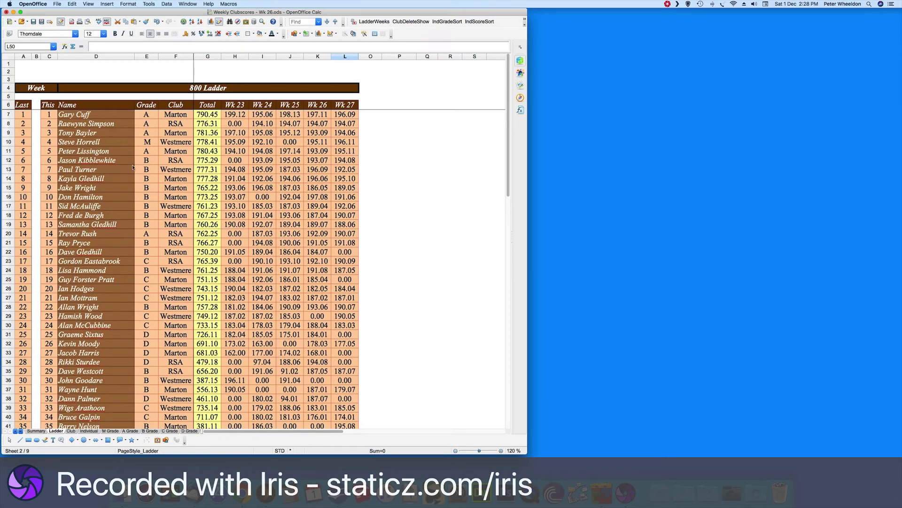
{"action": "left_click_drag", "start_coordinate": [22, 115], "coordinate": [342, 327]}
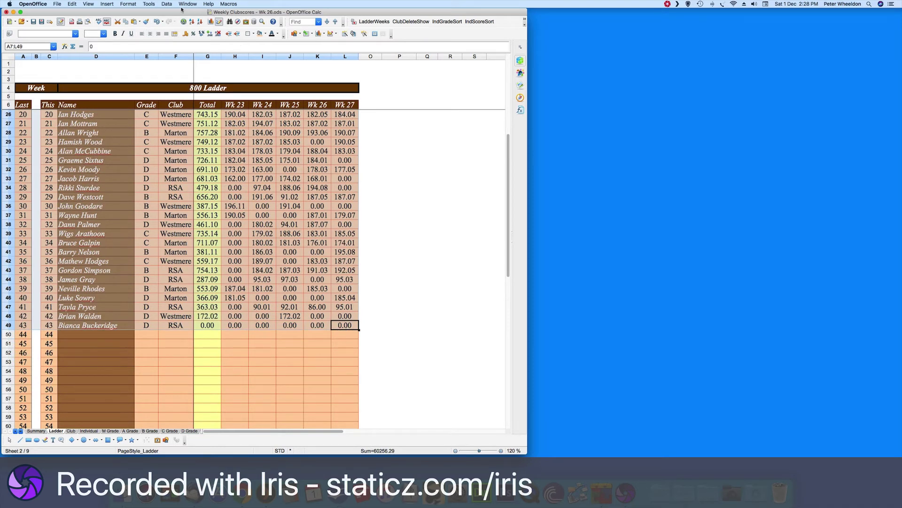
{"action": "left_click", "coordinate": [168, 4]}
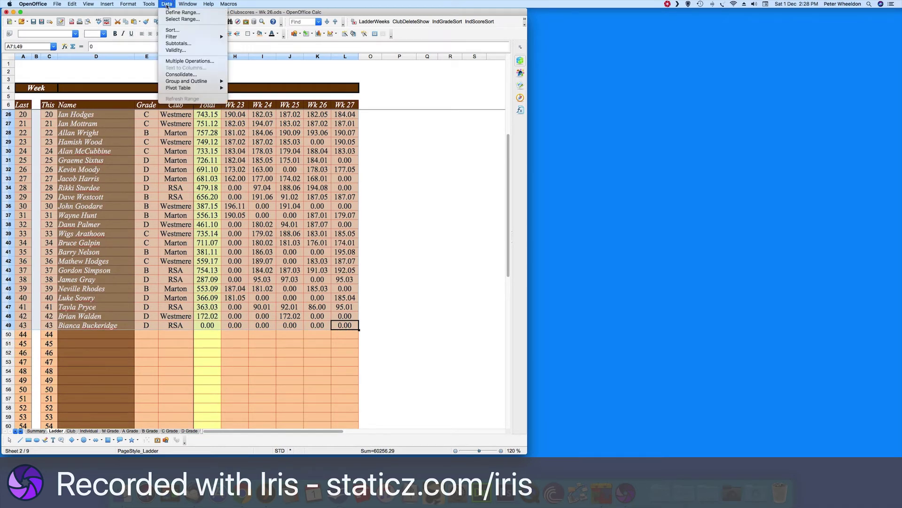
{"action": "left_click", "coordinate": [170, 33]}
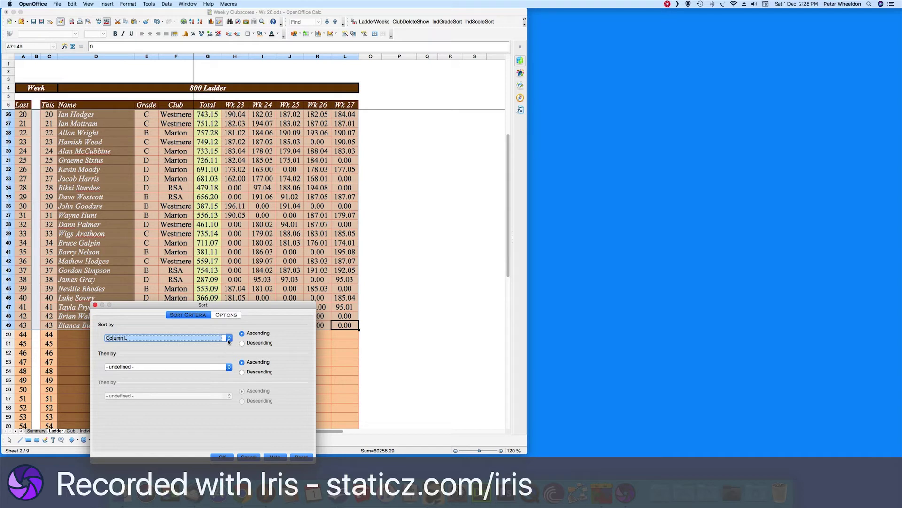
{"action": "left_click", "coordinate": [229, 366]}
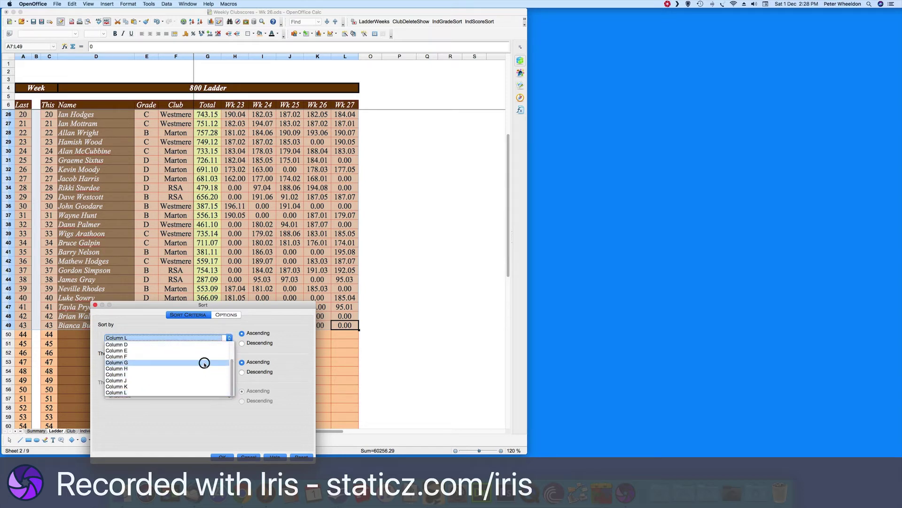
{"action": "left_click", "coordinate": [204, 364]}
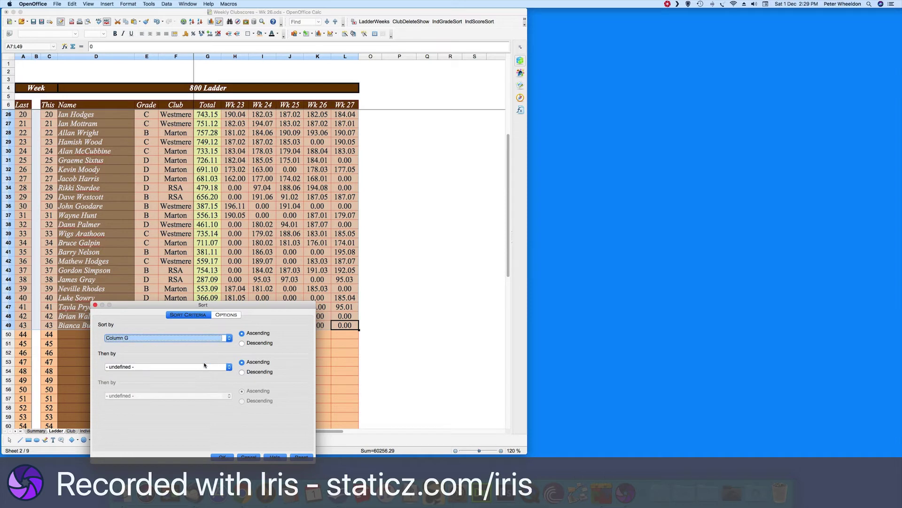
{"action": "left_click", "coordinate": [241, 343]}
Step: Add Column L and Column K, both descending, as the second and third sort criteria and sort the ladder
{"action": "left_click", "coordinate": [228, 367]}
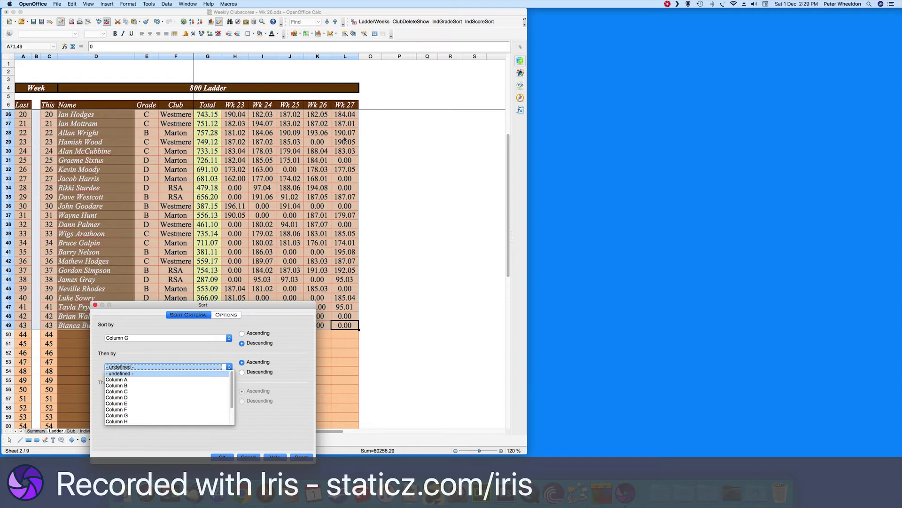
{"action": "left_click_drag", "start_coordinate": [232, 382], "coordinate": [224, 417]}
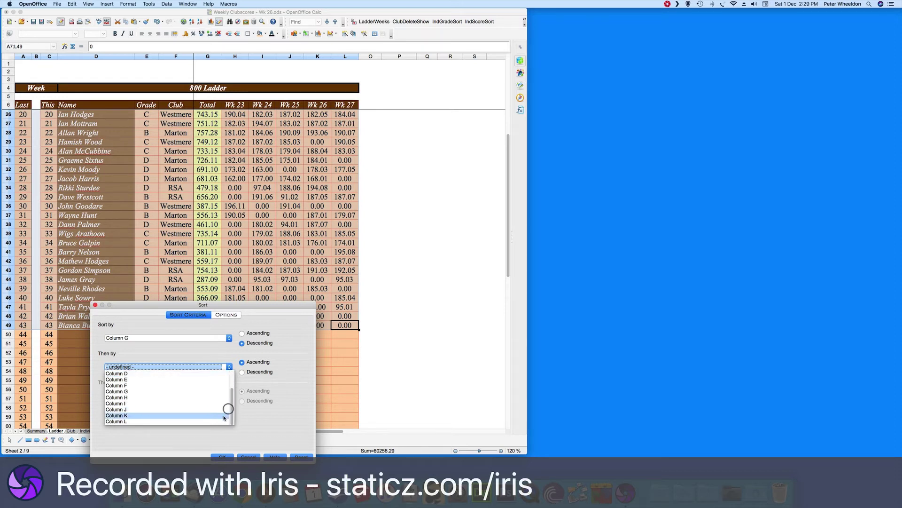
{"action": "left_click", "coordinate": [163, 421]}
{"action": "left_click", "coordinate": [242, 373]}
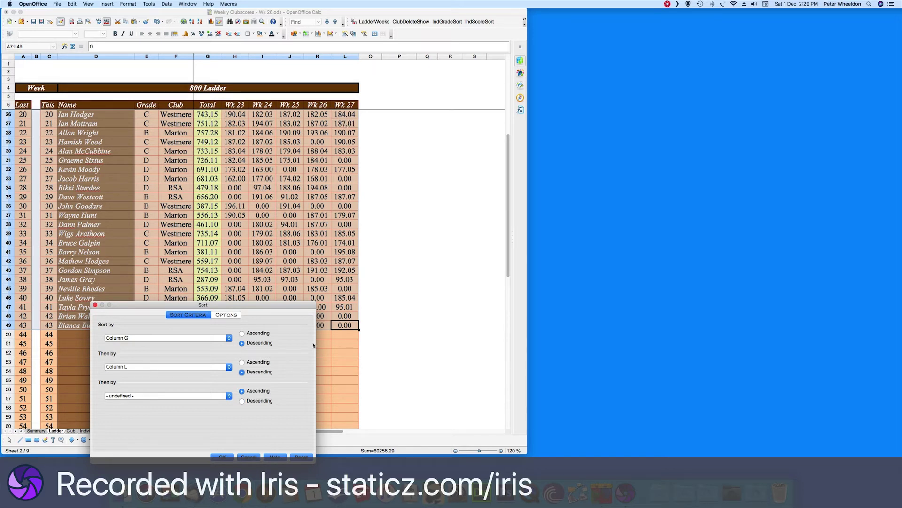
{"action": "left_click", "coordinate": [229, 395]}
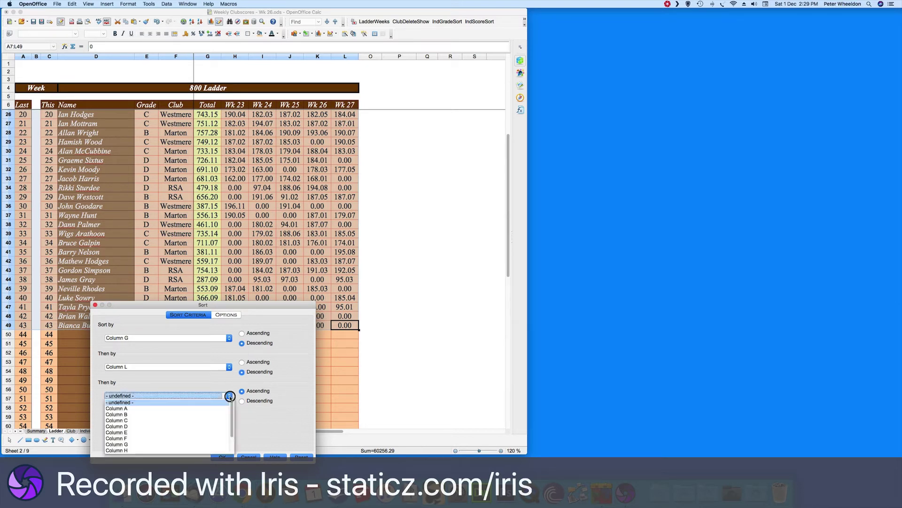
{"action": "left_click", "coordinate": [147, 444]}
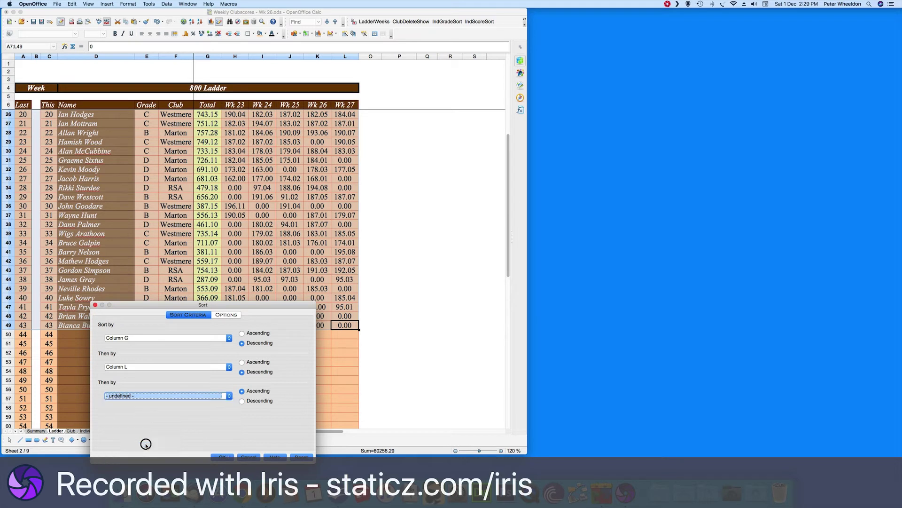
{"action": "left_click", "coordinate": [241, 401]}
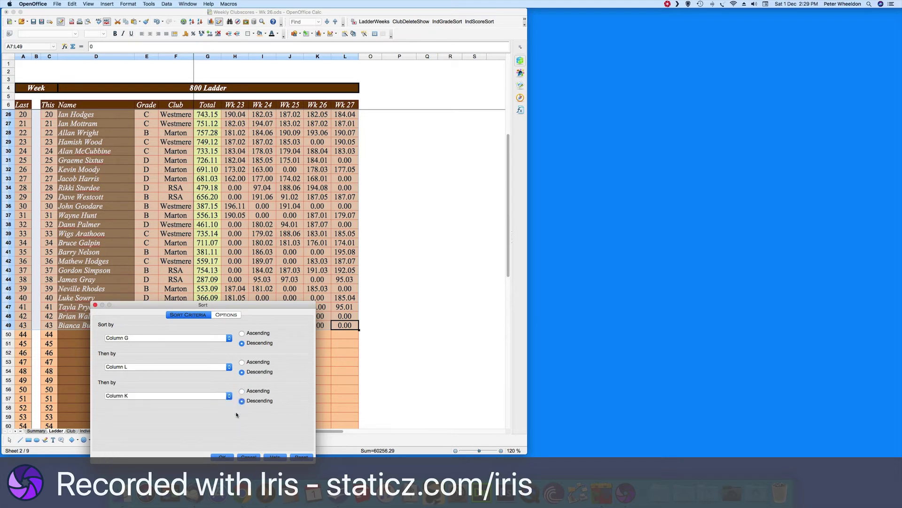
{"action": "left_click", "coordinate": [224, 454]}
{"action": "left_click", "coordinate": [386, 315]}
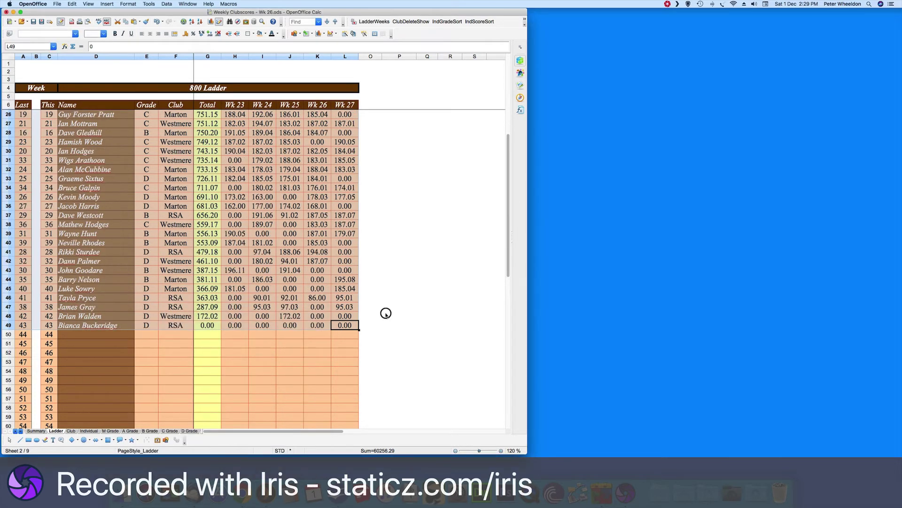
Step: Renumber the ladder's This column consecutively by filling down from 1 in C7 through C54
{"action": "scroll", "coordinate": [387, 316], "scroll_direction": "up", "scroll_amount": 6}
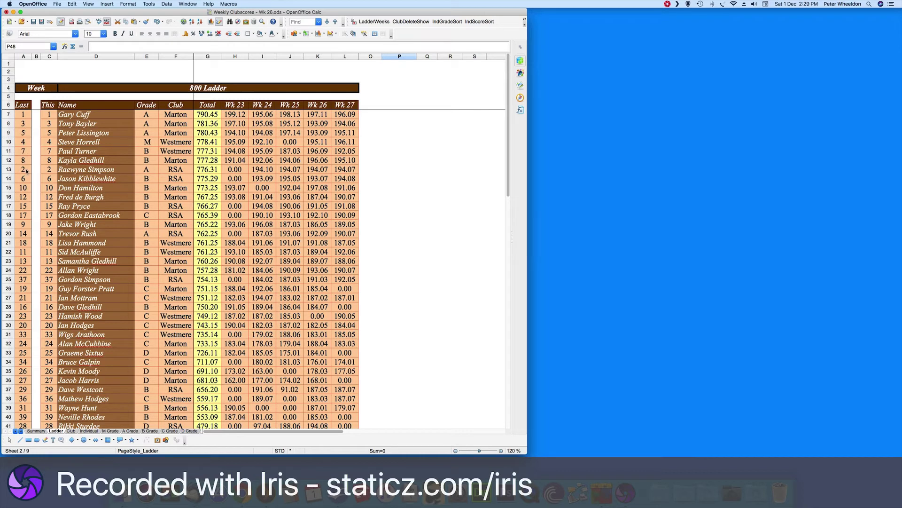
{"action": "left_click", "coordinate": [48, 117]}
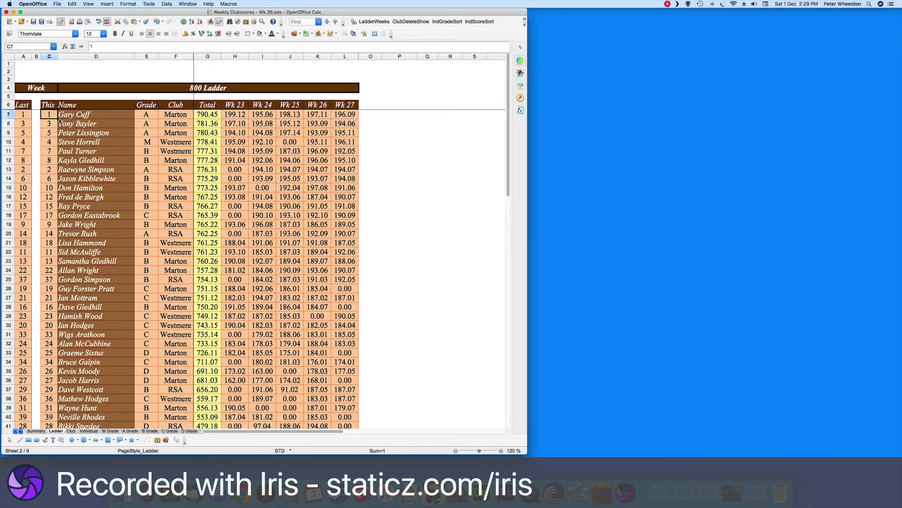
{"action": "left_click_drag", "start_coordinate": [58, 118], "coordinate": [56, 338]}
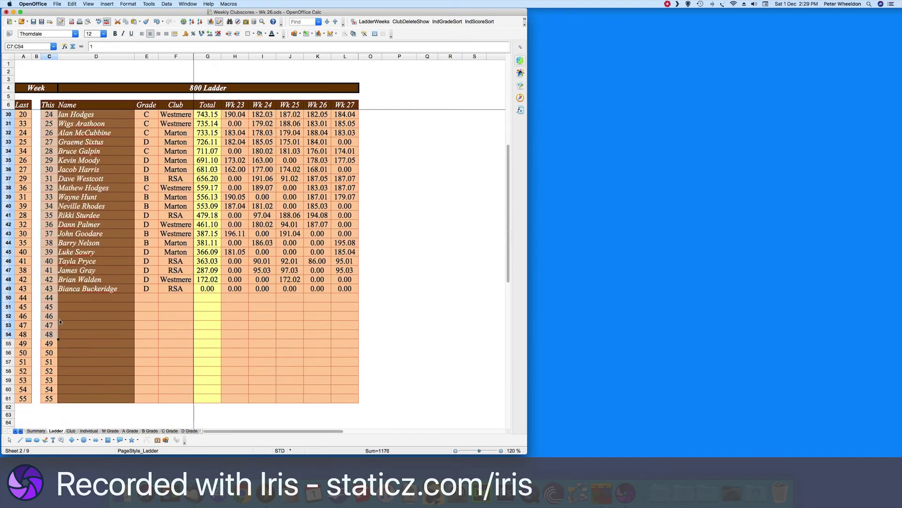
{"action": "scroll", "coordinate": [61, 319], "scroll_direction": "up", "scroll_amount": 8}
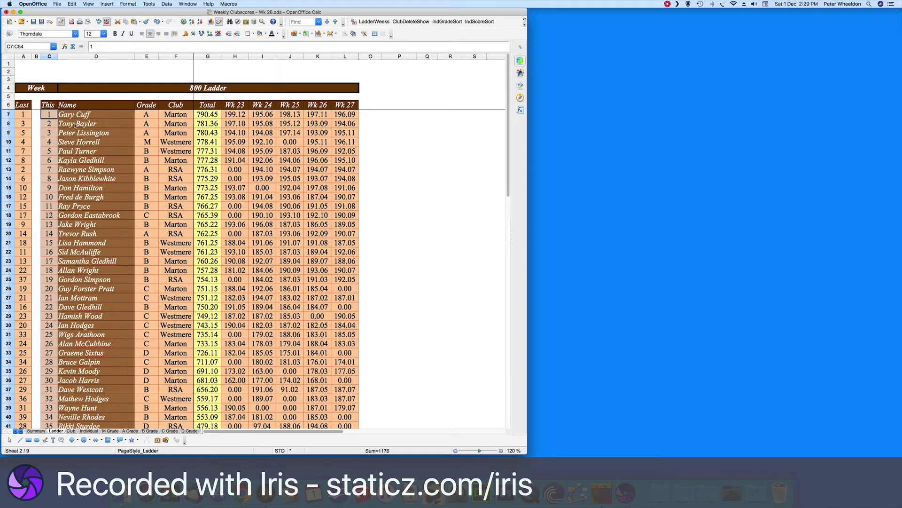
{"action": "left_click", "coordinate": [61, 116]}
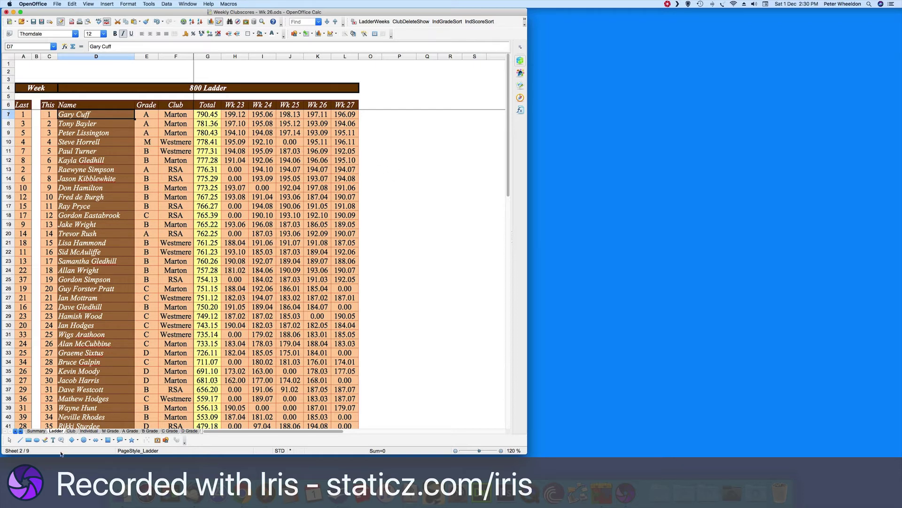
Step: Examine the club totals on the Club sheet and compare the Individual scores with the Summary sheet's entries
{"action": "left_click", "coordinate": [71, 430]}
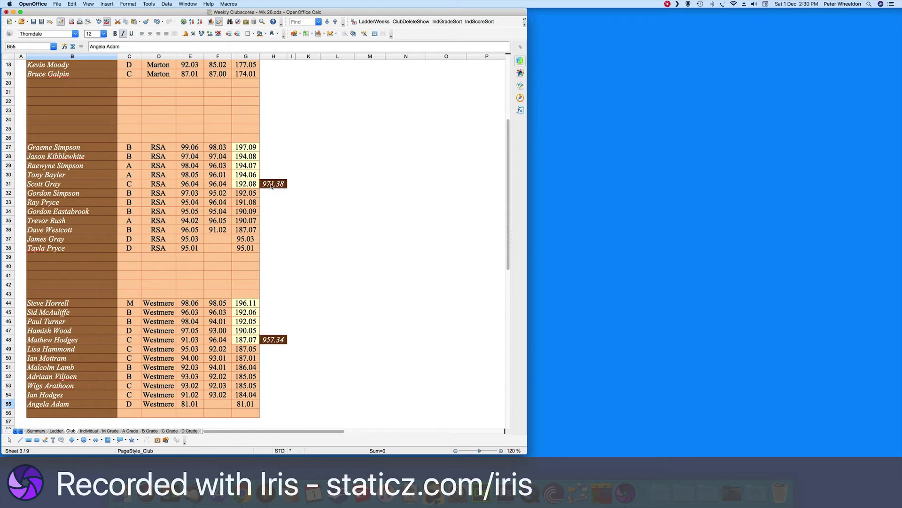
{"action": "scroll", "coordinate": [271, 186], "scroll_direction": "up", "scroll_amount": 5}
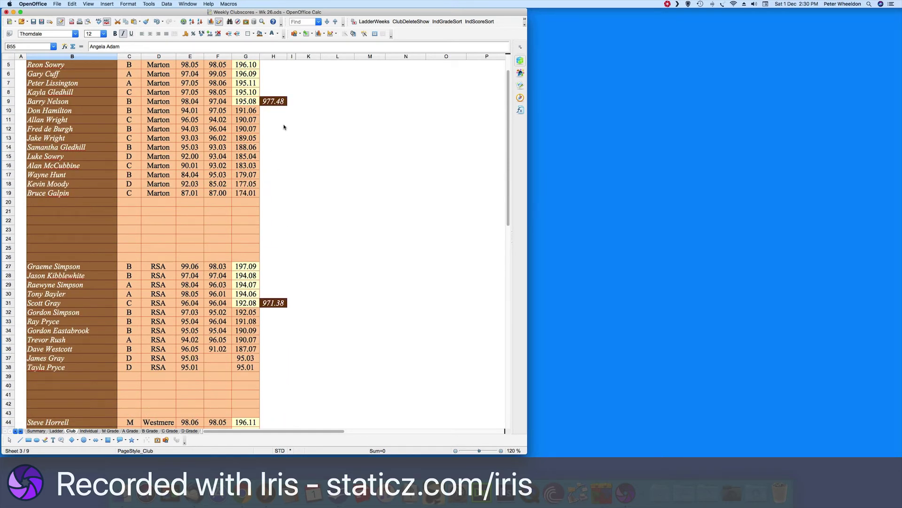
{"action": "scroll", "coordinate": [266, 118], "scroll_direction": "up", "scroll_amount": 2}
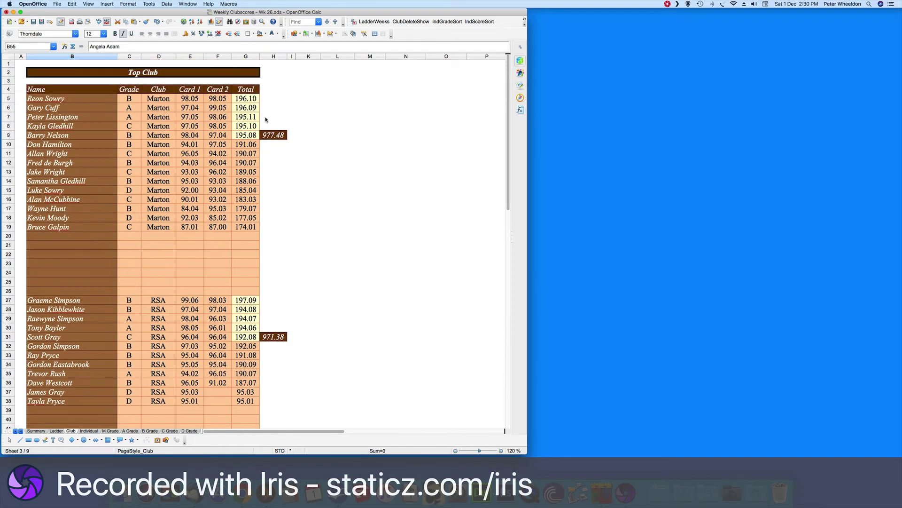
{"action": "left_click", "coordinate": [44, 432]}
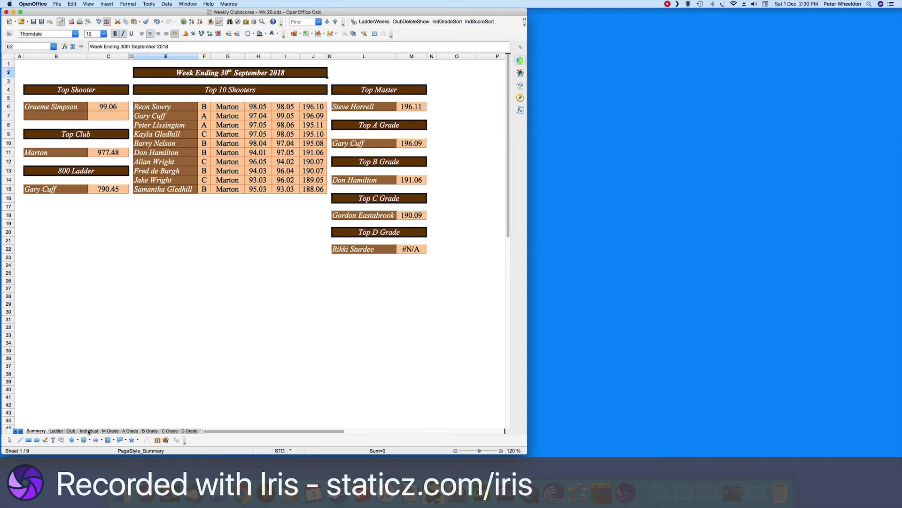
{"action": "left_click", "coordinate": [89, 431]}
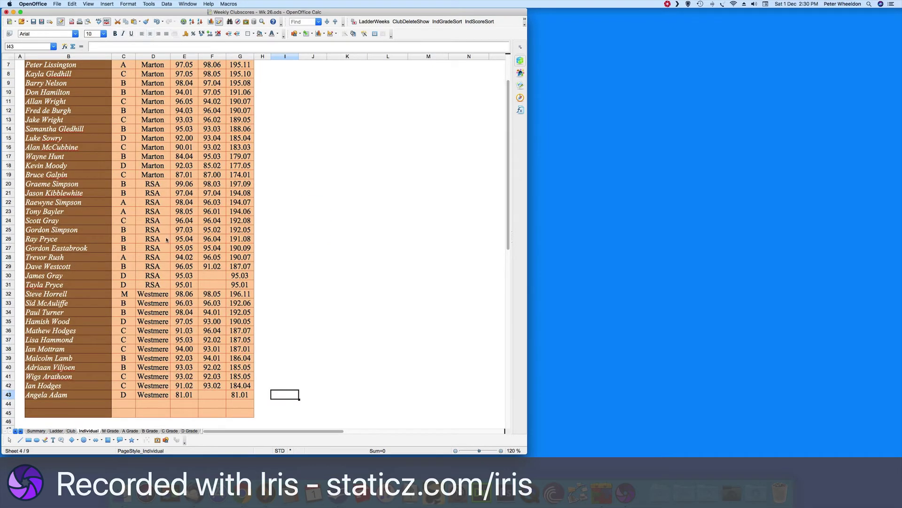
{"action": "scroll", "coordinate": [256, 194], "scroll_direction": "up", "scroll_amount": 4}
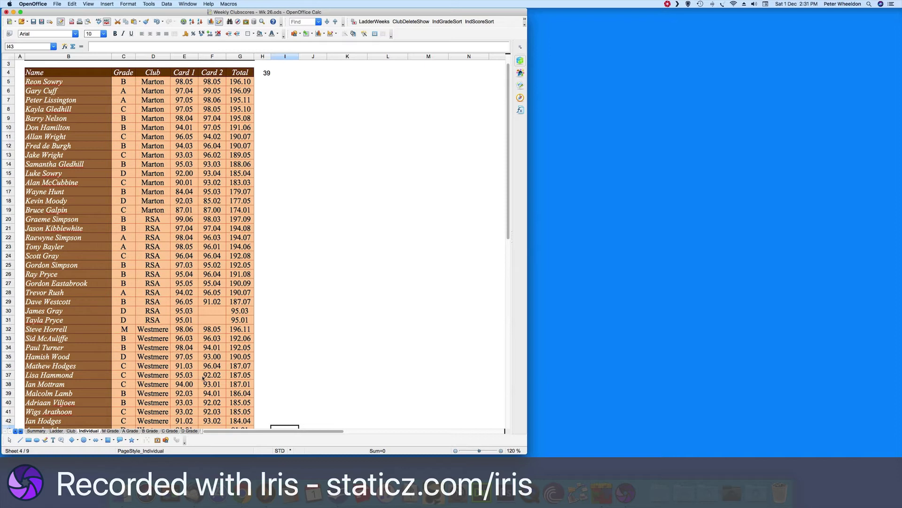
{"action": "scroll", "coordinate": [201, 391], "scroll_direction": "down", "scroll_amount": 1}
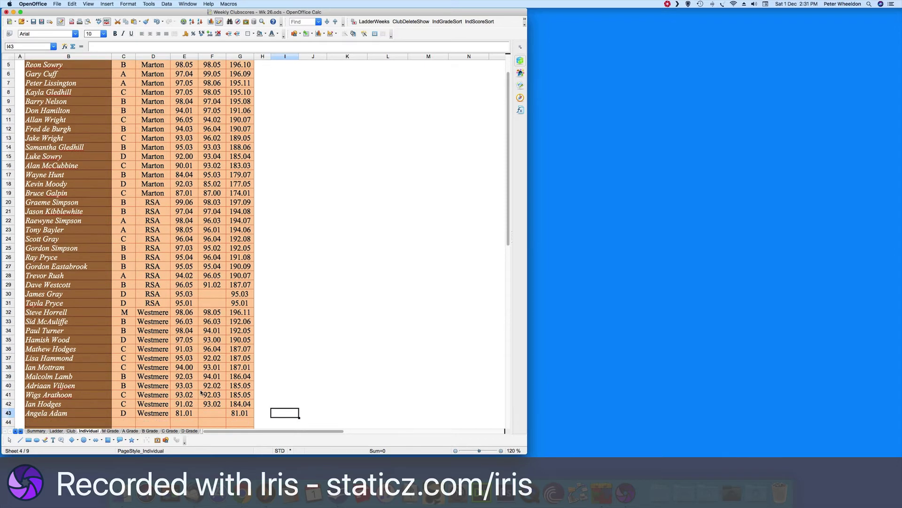
{"action": "scroll", "coordinate": [201, 392], "scroll_direction": "up", "scroll_amount": 2}
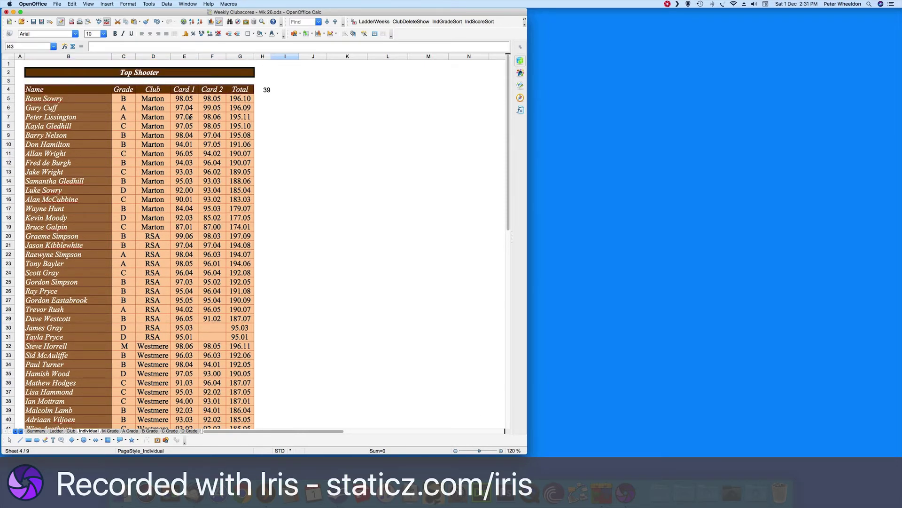
{"action": "left_click", "coordinate": [36, 430]}
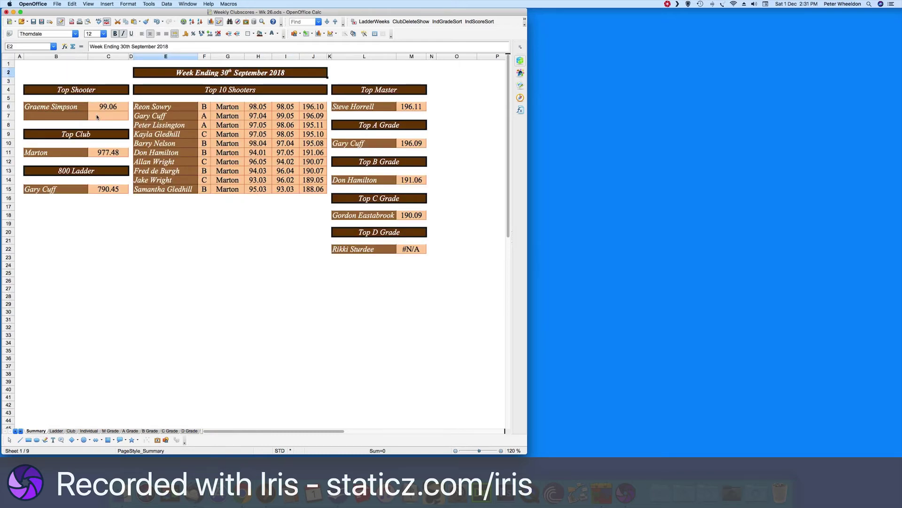
Step: Start a sort of the Individual sheet's range B5:G43 with Column C ascending as the first criterion
{"action": "left_click", "coordinate": [88, 430]}
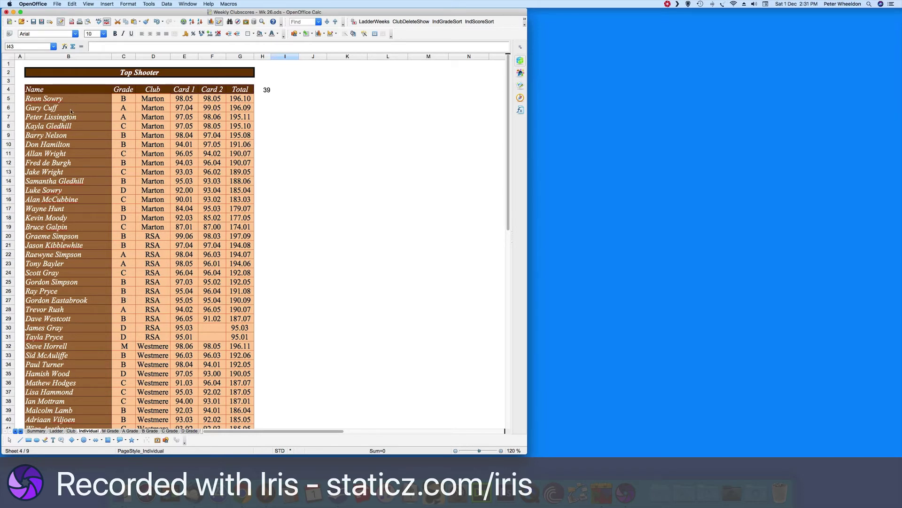
{"action": "left_click_drag", "start_coordinate": [66, 100], "coordinate": [236, 358]}
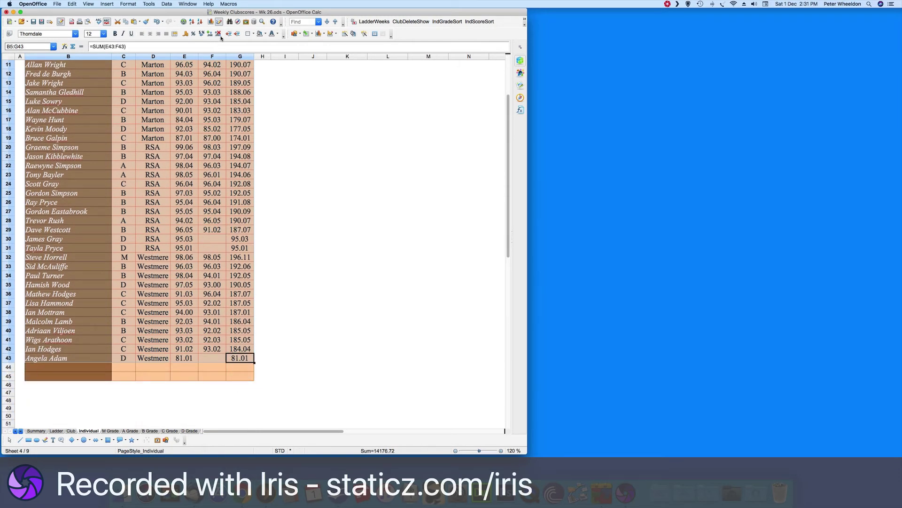
{"action": "left_click", "coordinate": [165, 4]}
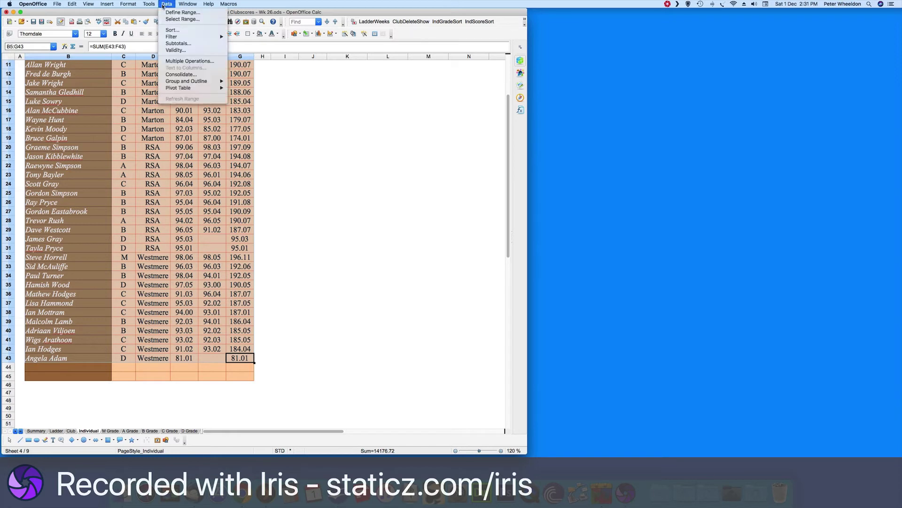
{"action": "left_click", "coordinate": [172, 30]}
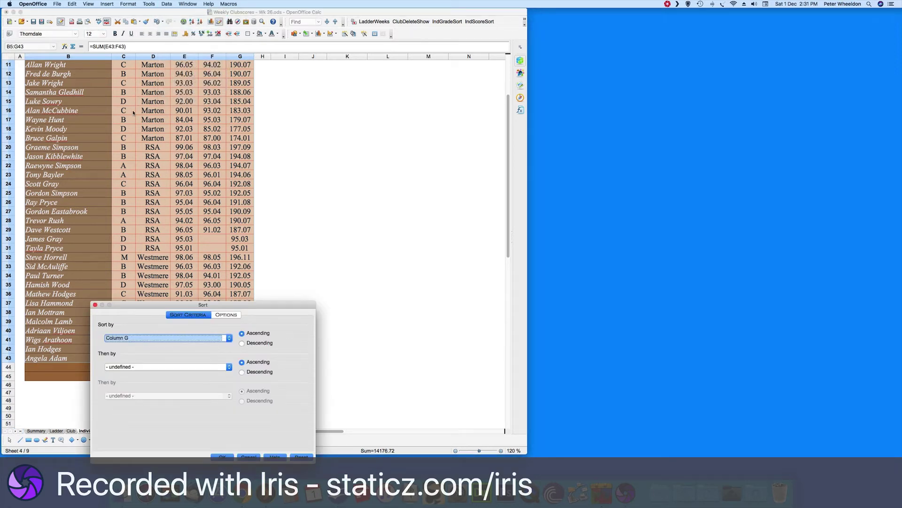
{"action": "left_click", "coordinate": [229, 338]}
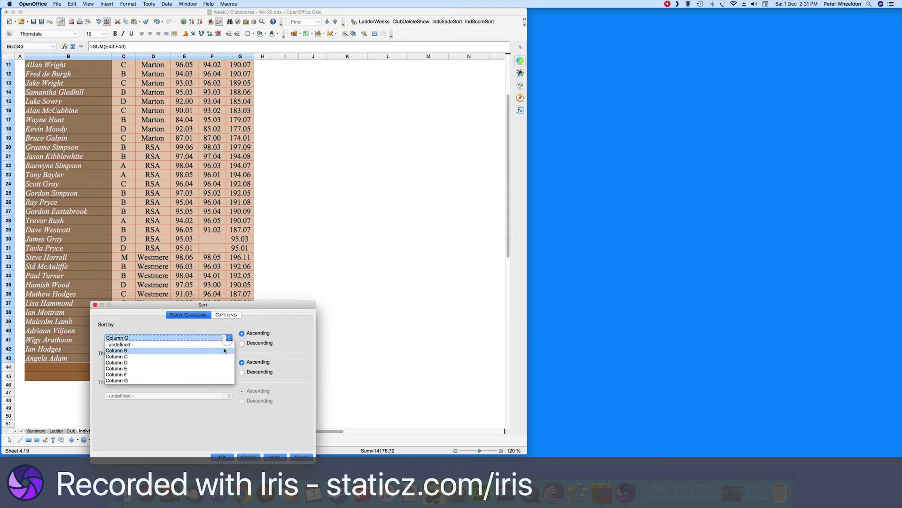
{"action": "left_click", "coordinate": [195, 357]}
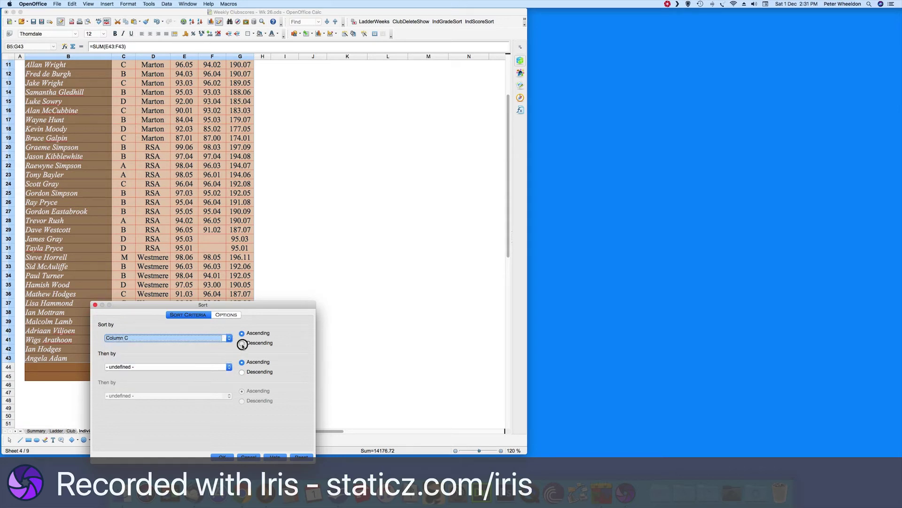
{"action": "left_click", "coordinate": [242, 343]}
{"action": "left_click", "coordinate": [241, 333]}
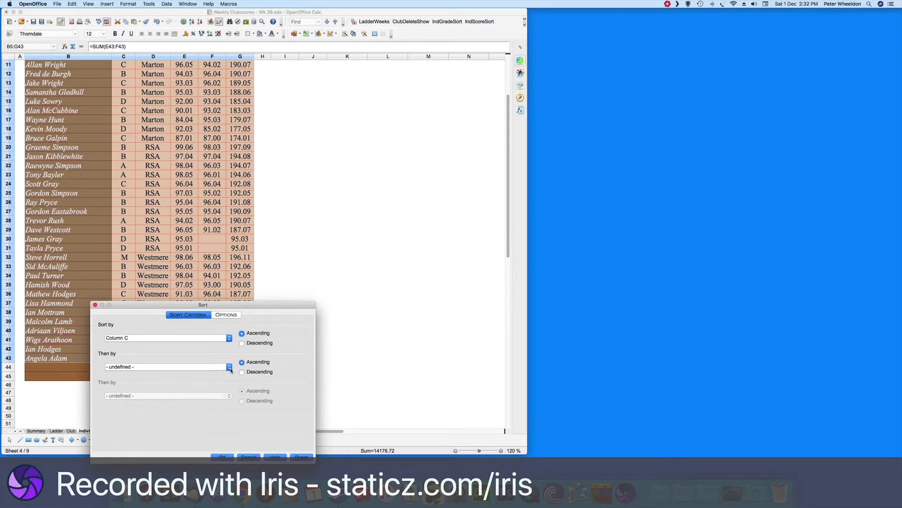
Step: Add Column G and Column F, both descending, as the second and third criteria and sort the Individual range
{"action": "left_click", "coordinate": [229, 366]}
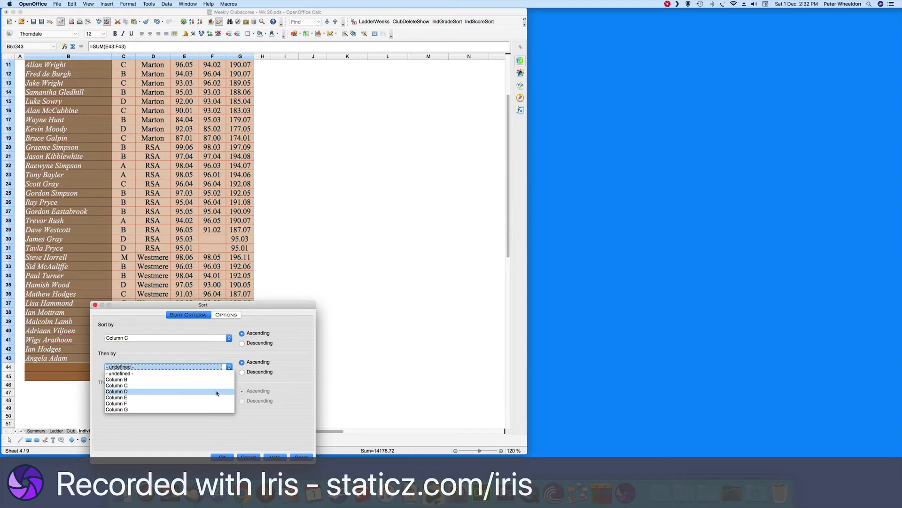
{"action": "left_click", "coordinate": [201, 409]}
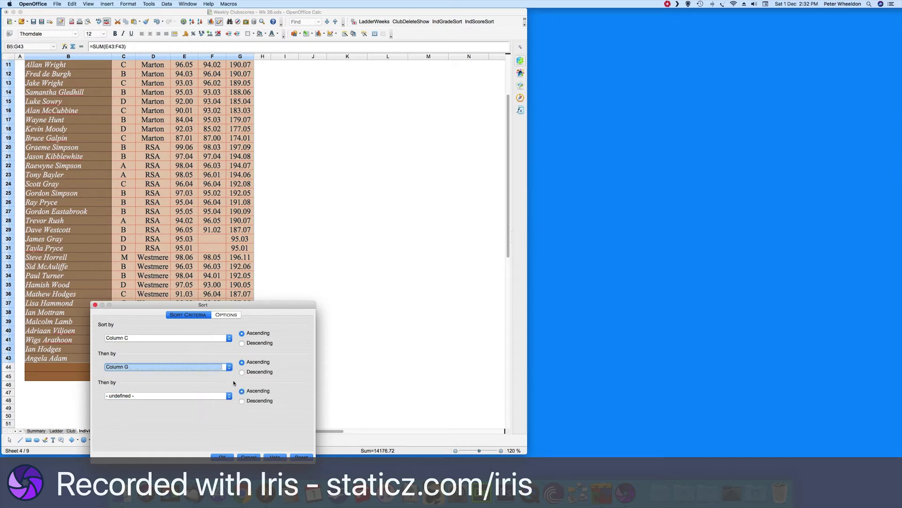
{"action": "left_click", "coordinate": [242, 372]}
{"action": "left_click", "coordinate": [228, 397]}
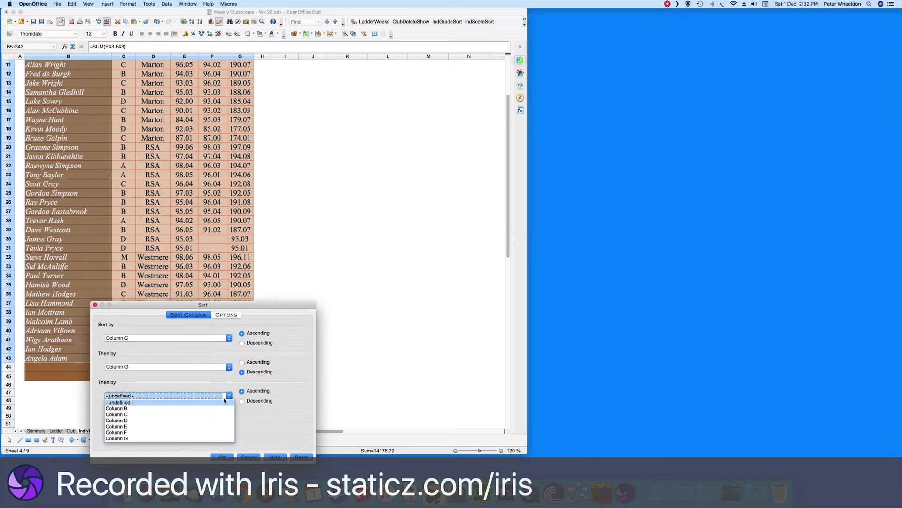
{"action": "left_click", "coordinate": [160, 432]}
{"action": "left_click", "coordinate": [242, 400]}
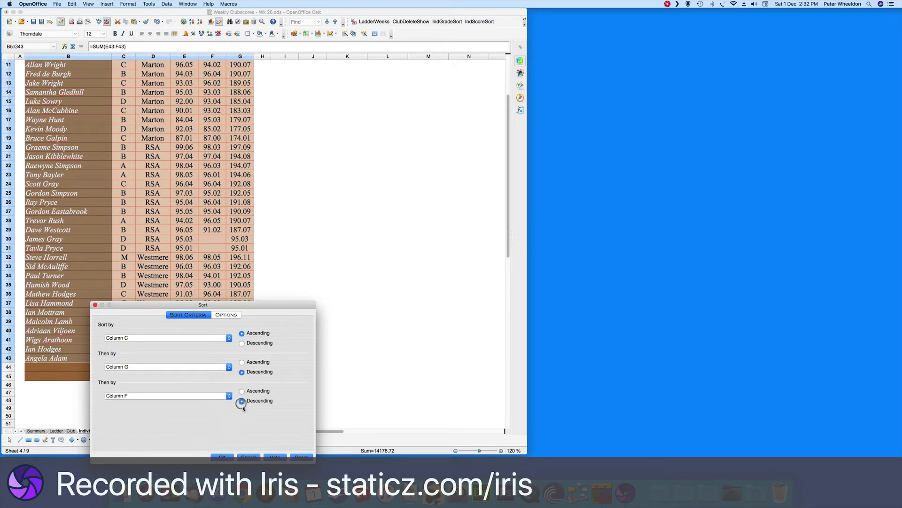
{"action": "left_click", "coordinate": [223, 455]}
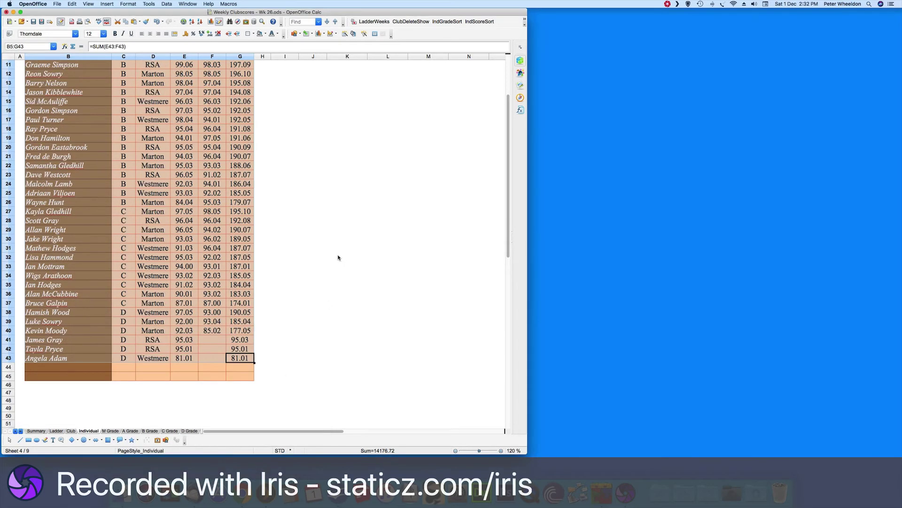
{"action": "scroll", "coordinate": [338, 257], "scroll_direction": "up", "scroll_amount": 5}
{"action": "left_click", "coordinate": [337, 210]}
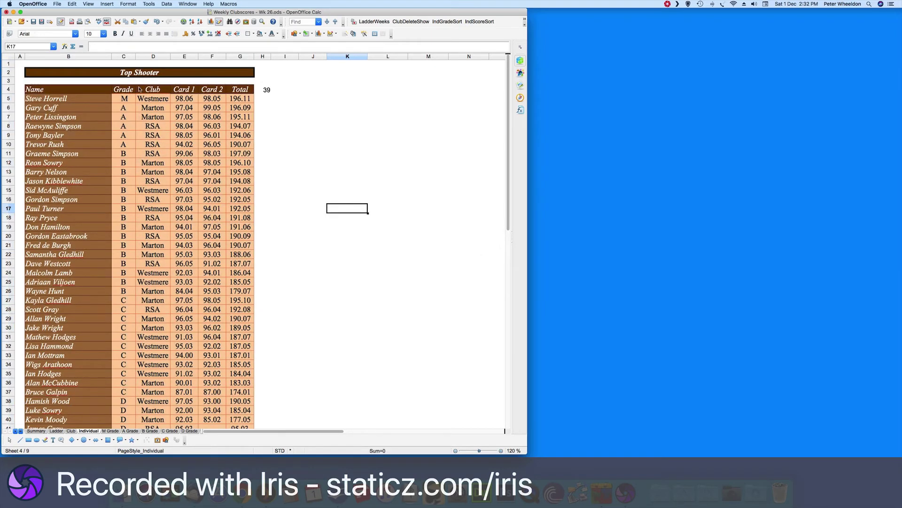
Step: Compare the M grade shooter in Individual cell B5 with the entry on the M Grade sheet
{"action": "left_click", "coordinate": [83, 100]}
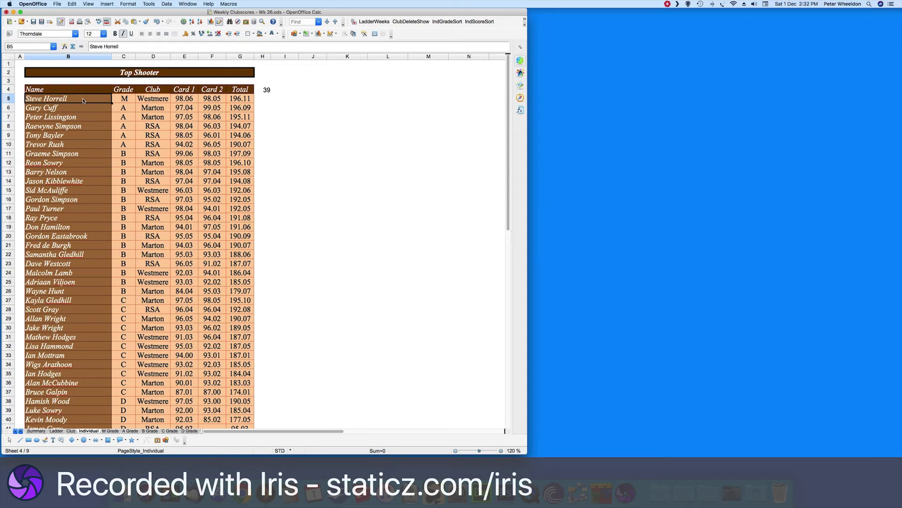
{"action": "left_click", "coordinate": [111, 430]}
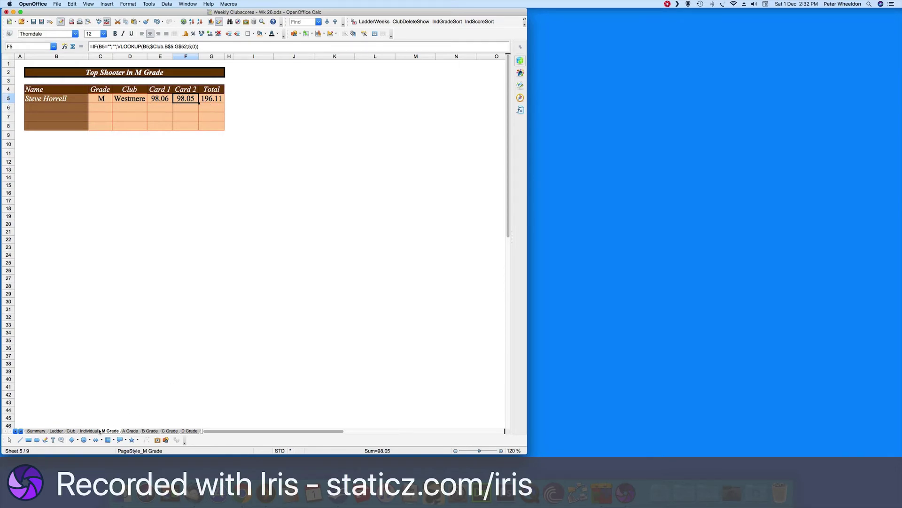
{"action": "left_click", "coordinate": [94, 430]}
Step: Copy the A-grade names from Individual B6:B10 to B5 on the A Grade sheet and fill the row 8 formulas down to row 9
{"action": "left_click_drag", "start_coordinate": [90, 108], "coordinate": [92, 143]}
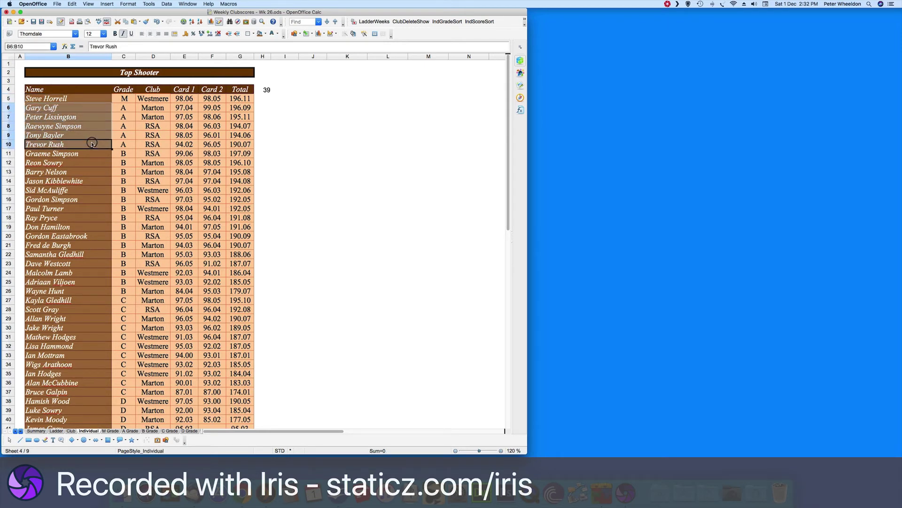
{"action": "right_click", "coordinate": [92, 145]}
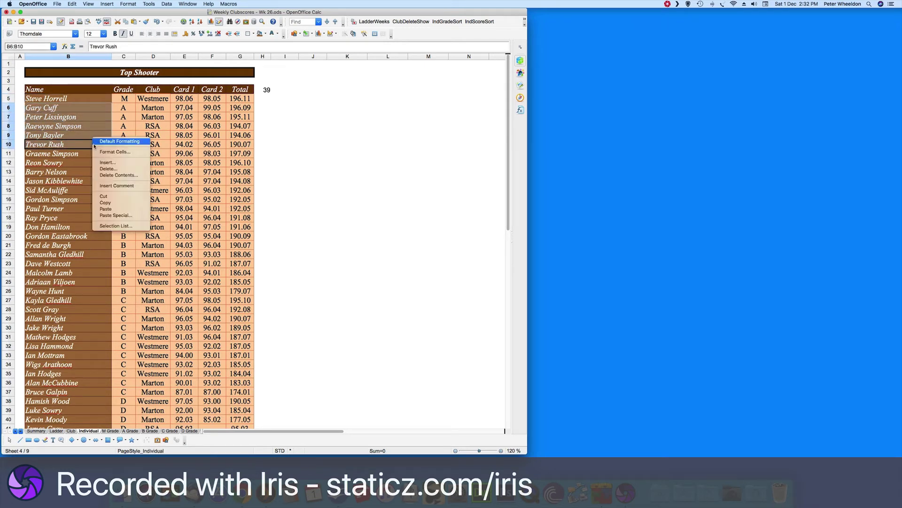
{"action": "left_click", "coordinate": [105, 210]}
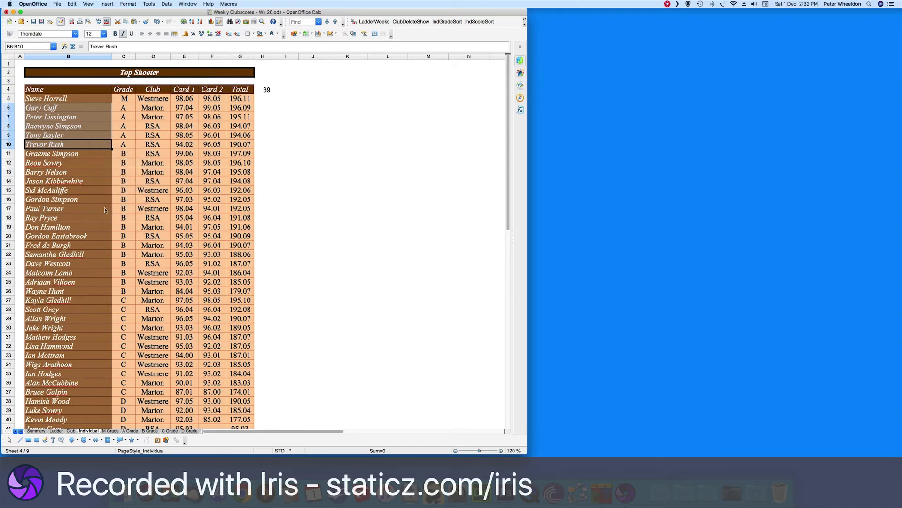
{"action": "left_click", "coordinate": [128, 431]}
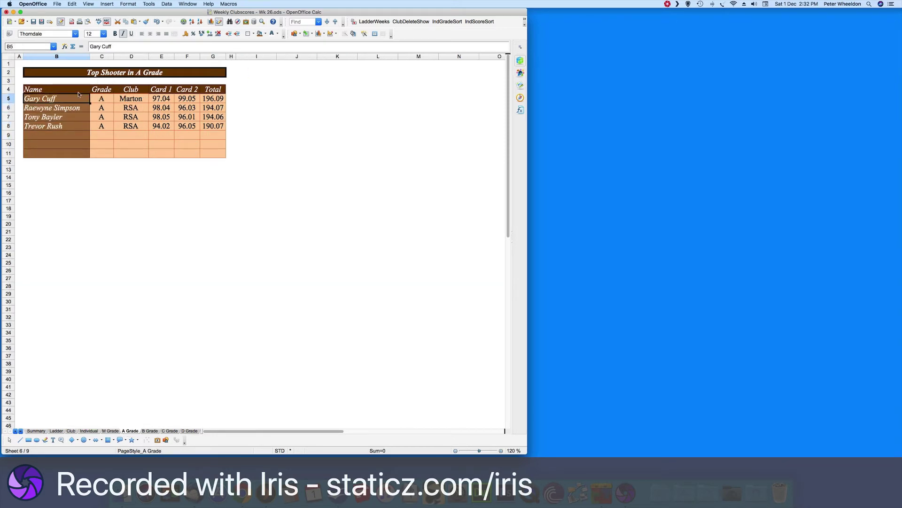
{"action": "right_click", "coordinate": [75, 100]}
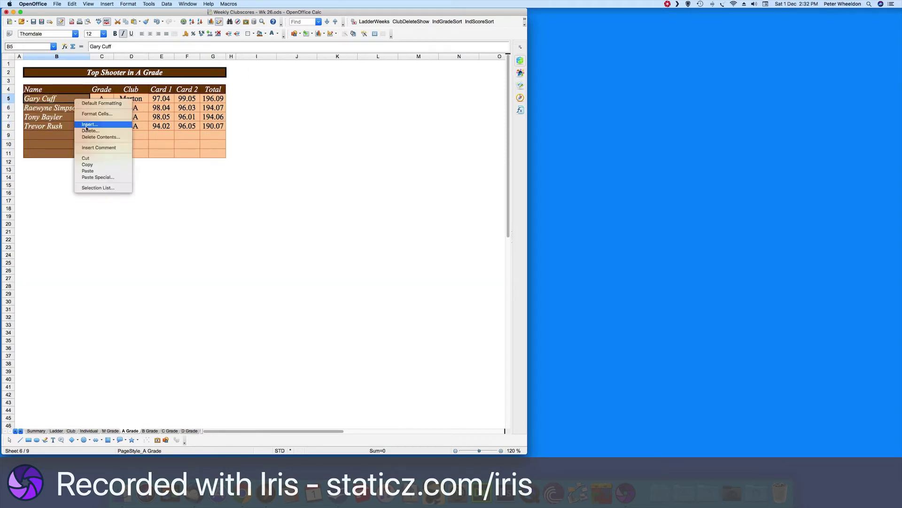
{"action": "left_click", "coordinate": [91, 171]}
{"action": "left_click_drag", "start_coordinate": [101, 126], "coordinate": [225, 140]}
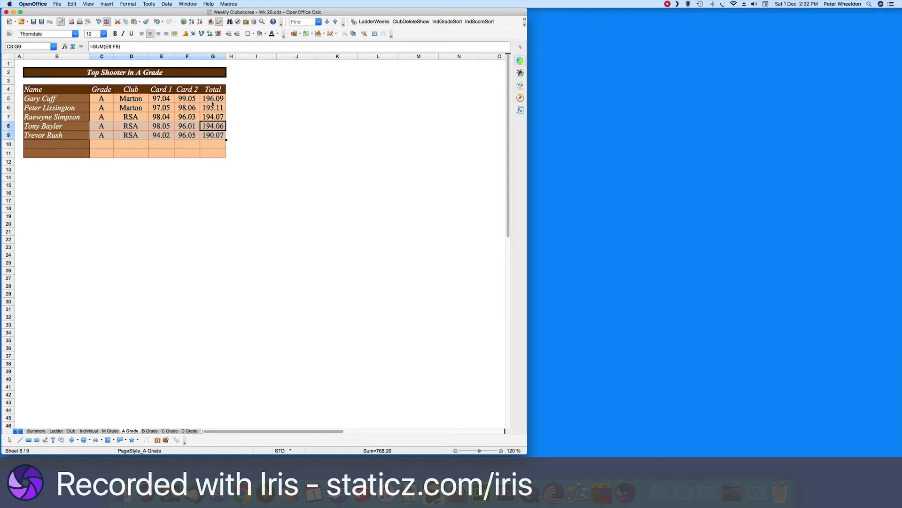
Step: Copy the B-grade names from Individual B11:B26 to B5 on the B Grade sheet
{"action": "left_click", "coordinate": [238, 107]}
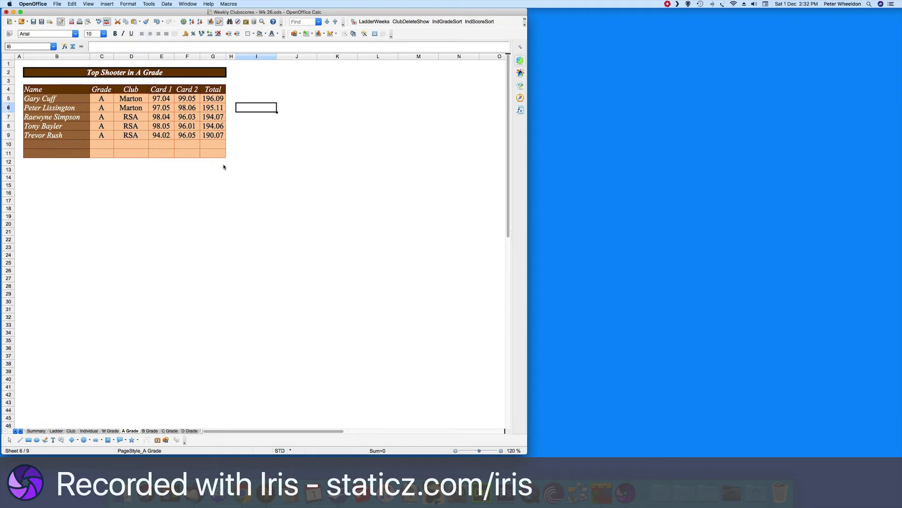
{"action": "left_click", "coordinate": [88, 431]}
{"action": "left_click_drag", "start_coordinate": [99, 156], "coordinate": [96, 290]}
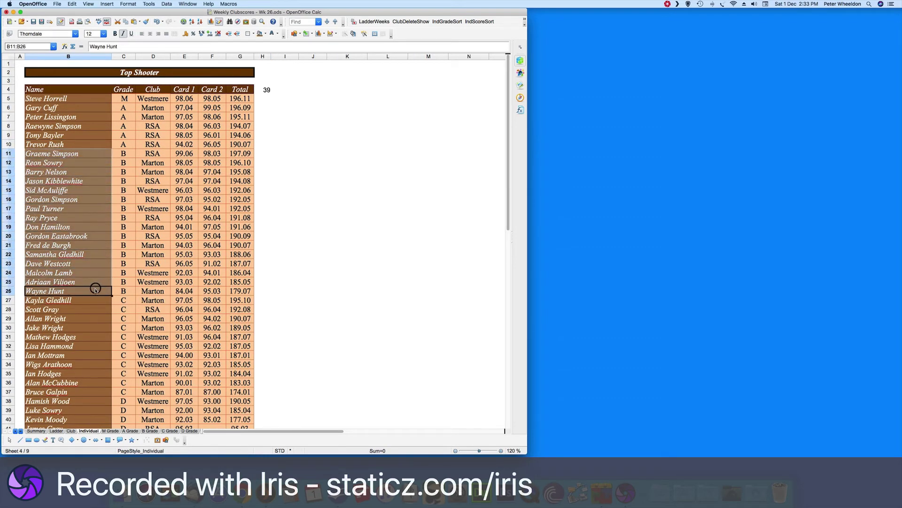
{"action": "right_click", "coordinate": [95, 290]}
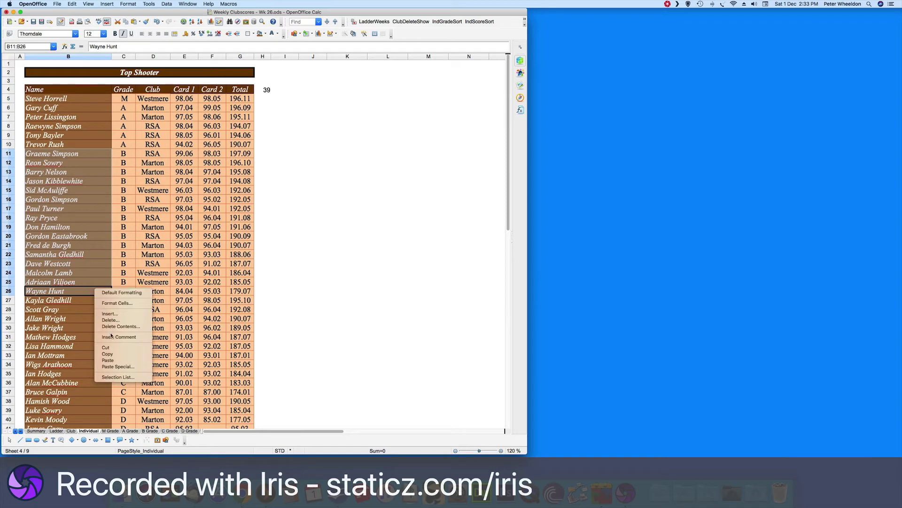
{"action": "left_click", "coordinate": [111, 355]}
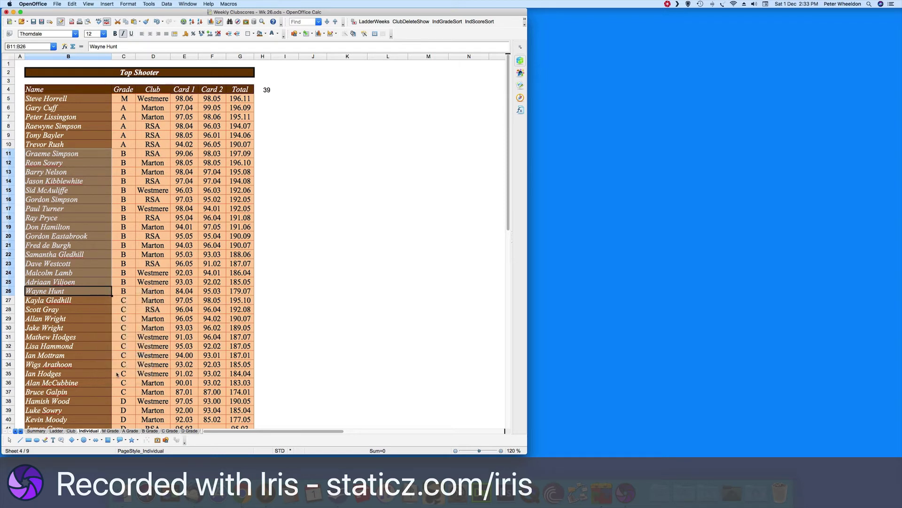
{"action": "left_click", "coordinate": [150, 431]}
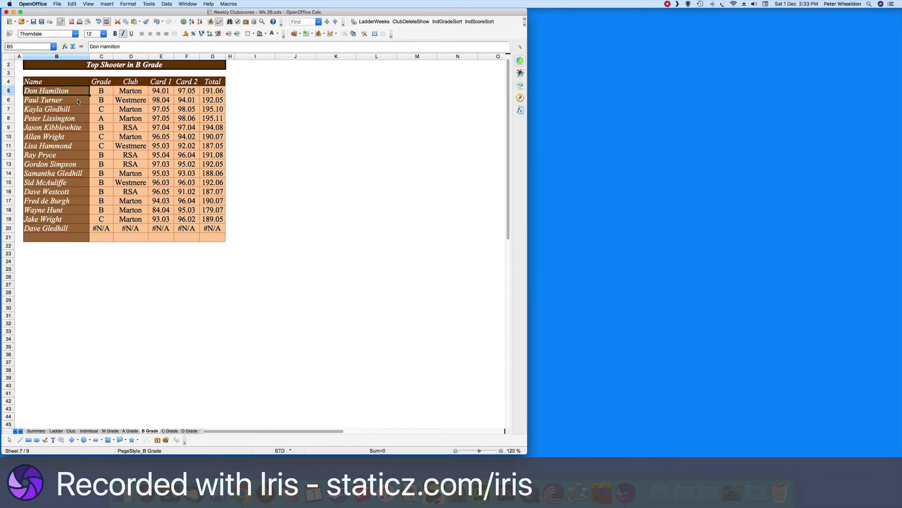
{"action": "right_click", "coordinate": [76, 91]}
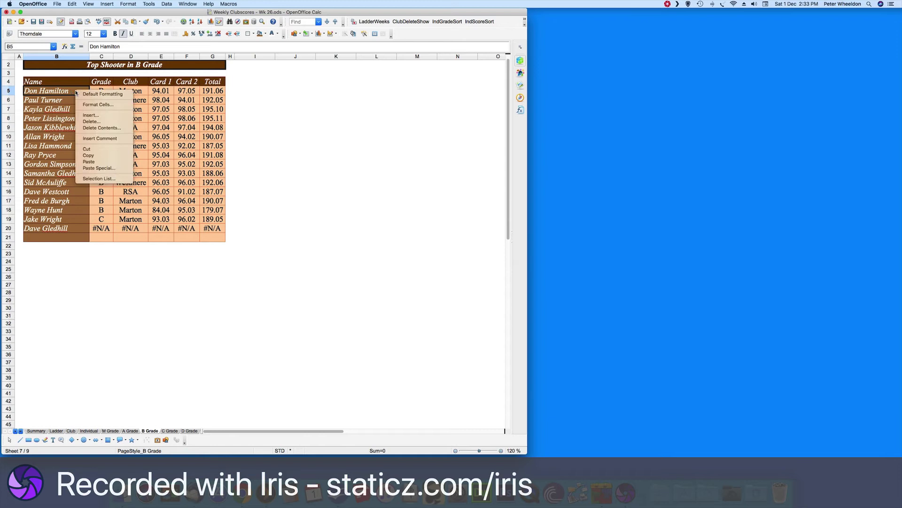
{"action": "left_click", "coordinate": [88, 162]}
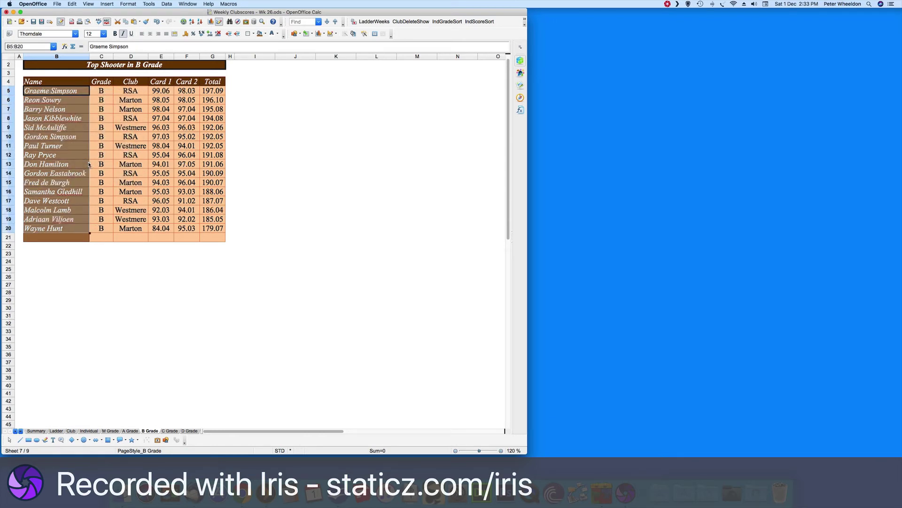
{"action": "scroll", "coordinate": [89, 164], "scroll_direction": "up", "scroll_amount": 1}
{"action": "left_click", "coordinate": [255, 135]}
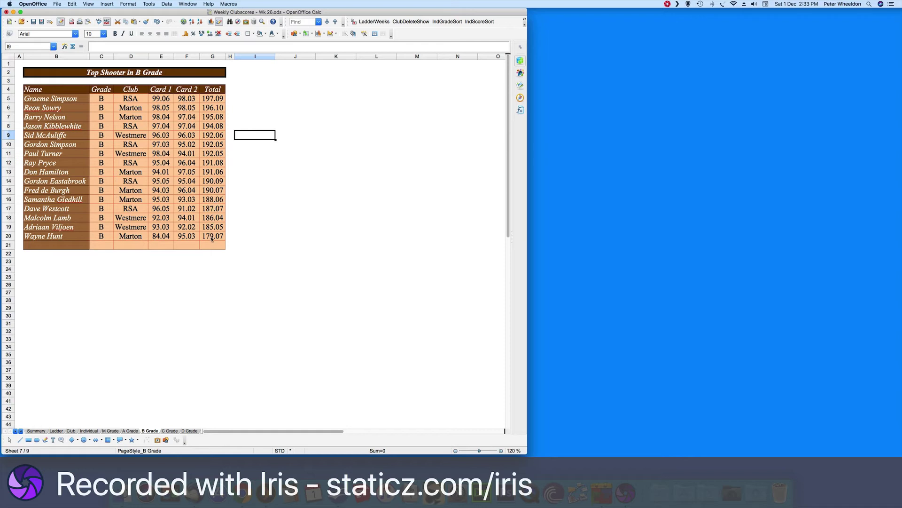
Step: Copy the C-grade names from Individual B27:B37 to B5 on the C Grade sheet and fill the row 12 formulas down to row 15
{"action": "left_click", "coordinate": [94, 431]}
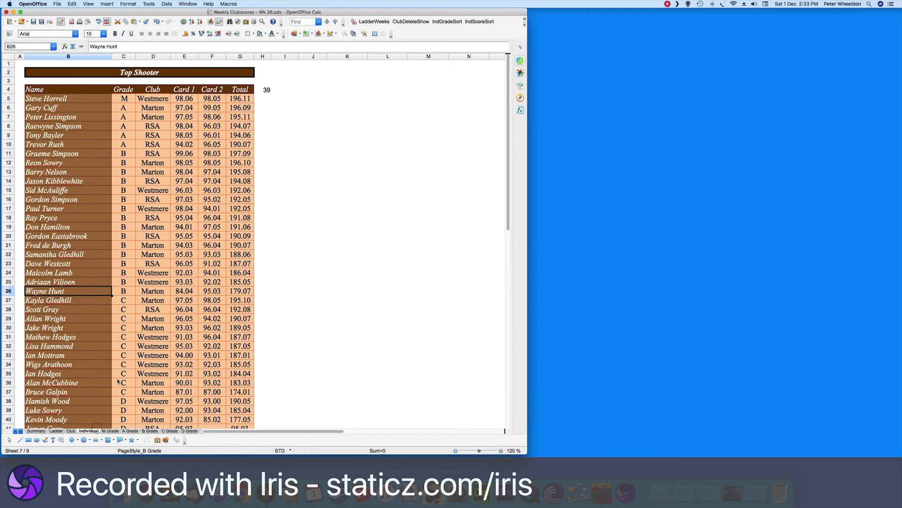
{"action": "scroll", "coordinate": [99, 333], "scroll_direction": "down", "scroll_amount": 3}
{"action": "left_click_drag", "start_coordinate": [95, 222], "coordinate": [91, 310]}
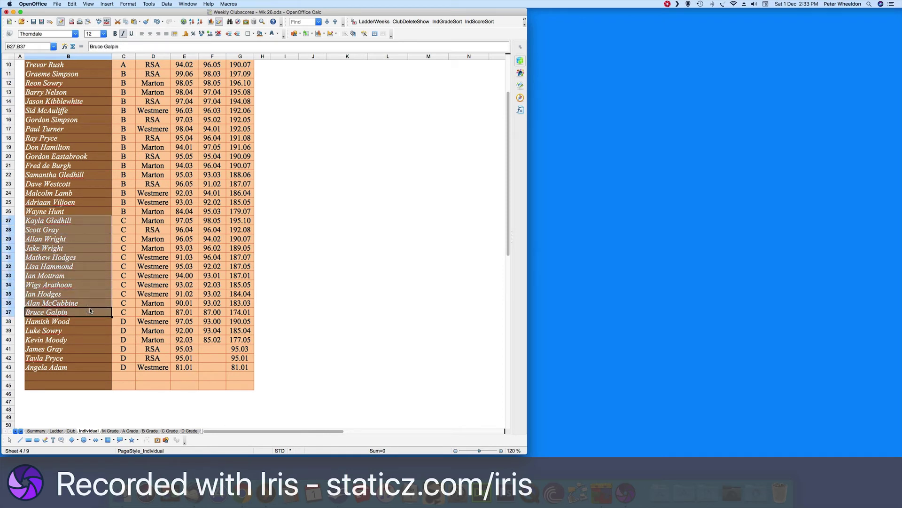
{"action": "right_click", "coordinate": [90, 311]}
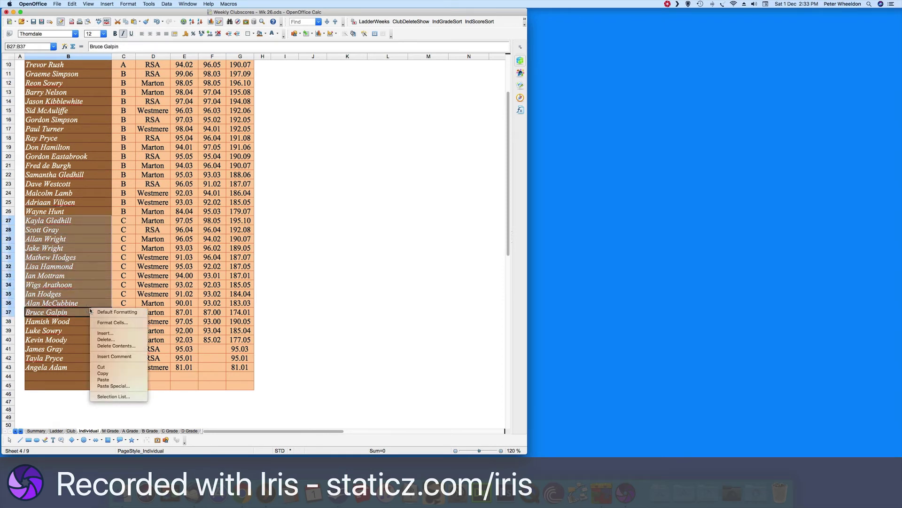
{"action": "left_click", "coordinate": [102, 373]}
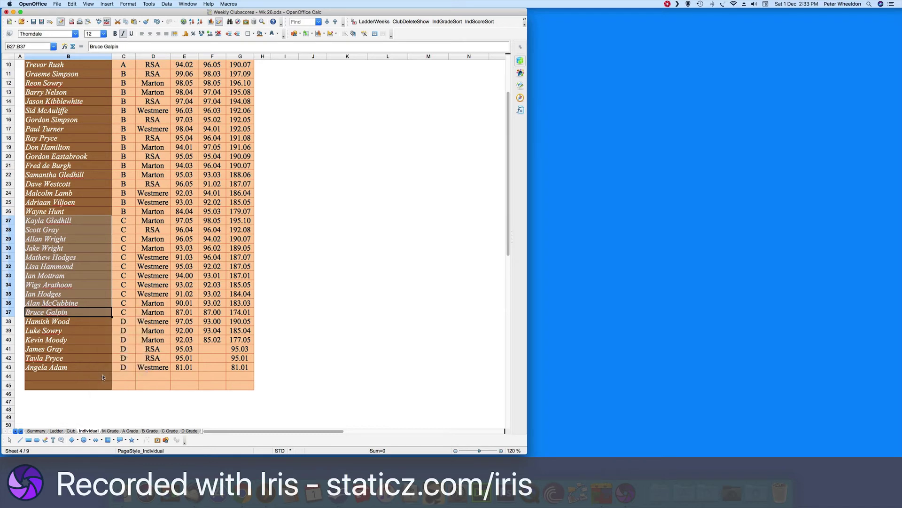
{"action": "left_click", "coordinate": [167, 431]}
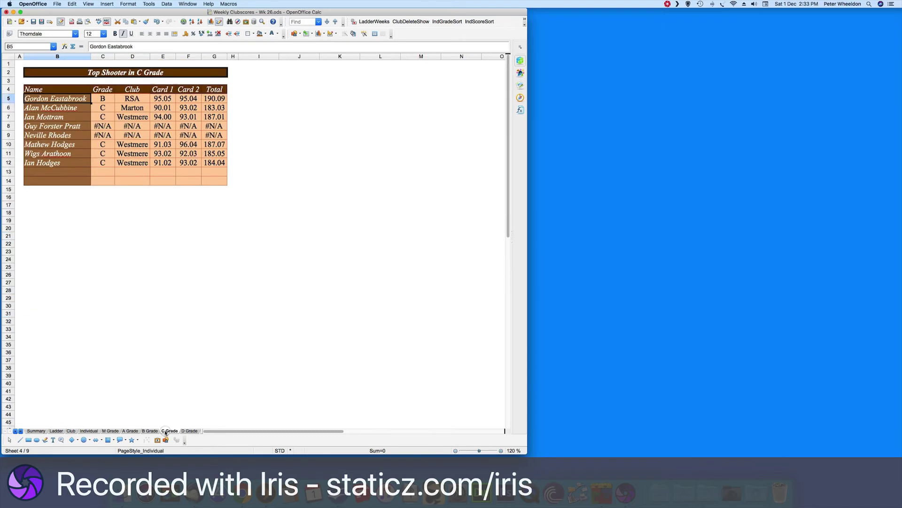
{"action": "right_click", "coordinate": [75, 99]}
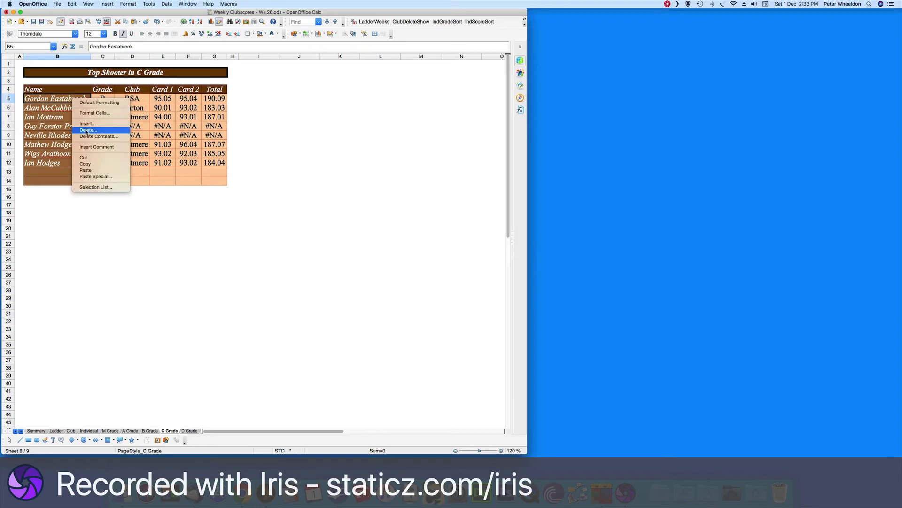
{"action": "left_click", "coordinate": [89, 170]}
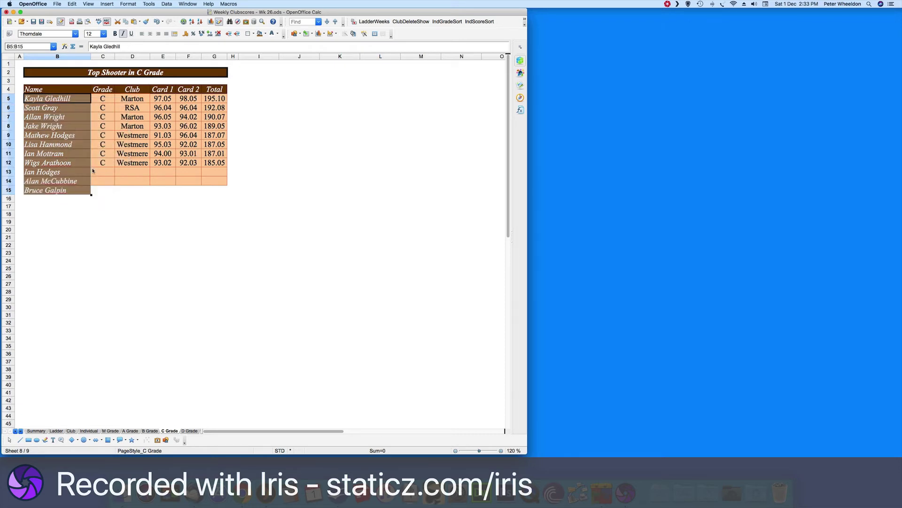
{"action": "left_click_drag", "start_coordinate": [104, 163], "coordinate": [225, 194]}
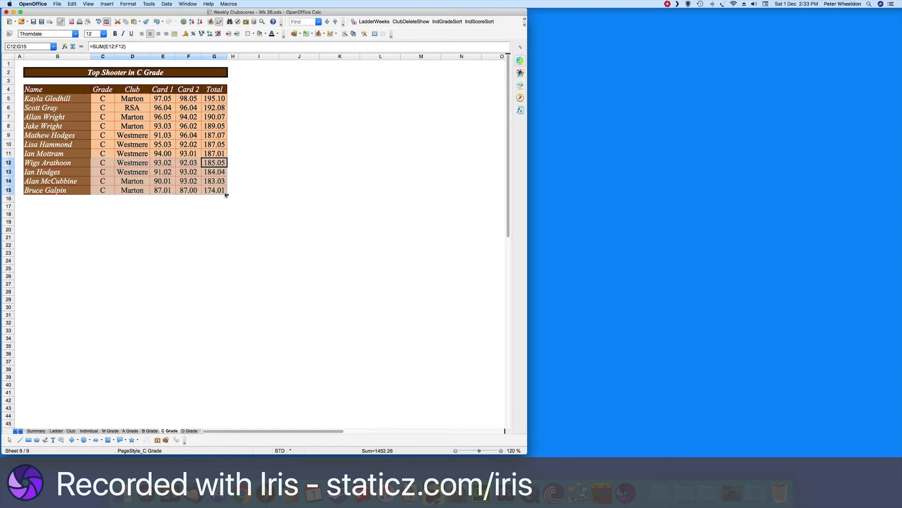
{"action": "left_click", "coordinate": [180, 215]}
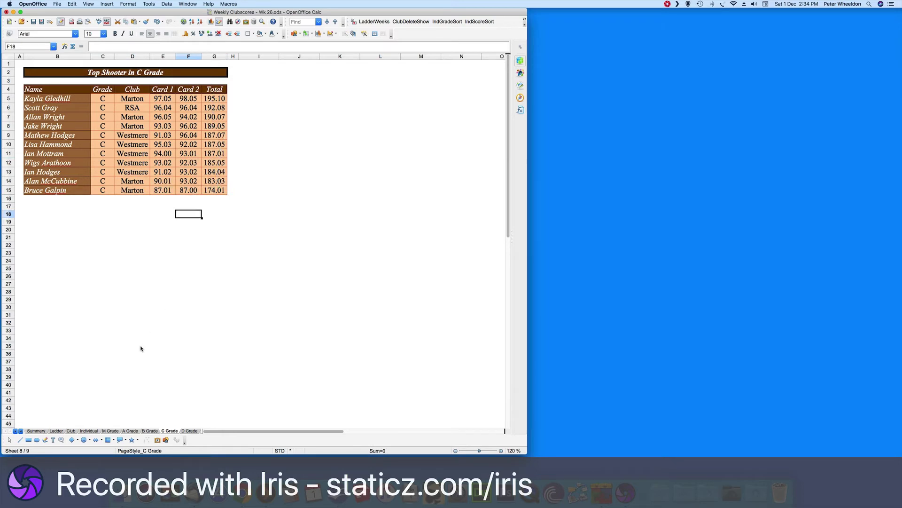
Step: Copy the D-grade names from Individual B38:B43 to B5 on the D Grade sheet
{"action": "left_click", "coordinate": [88, 430]}
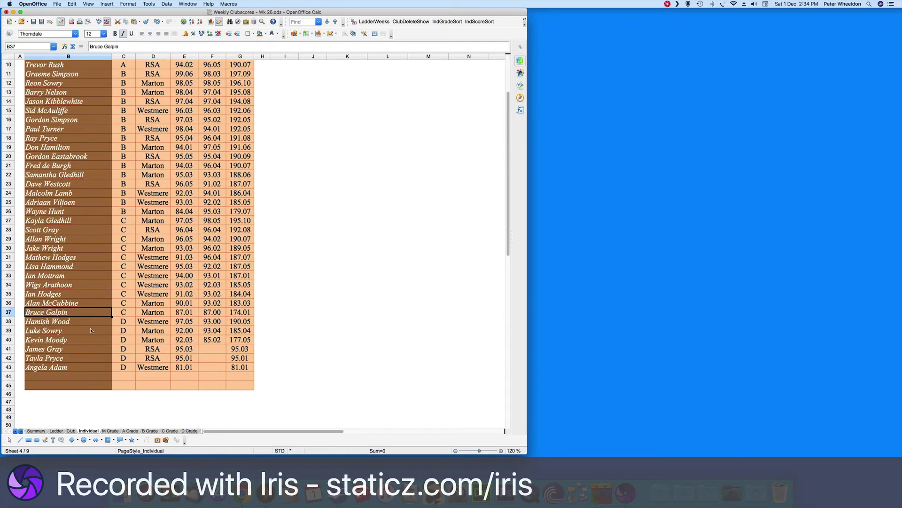
{"action": "left_click_drag", "start_coordinate": [91, 322], "coordinate": [90, 366]}
{"action": "right_click", "coordinate": [89, 349]}
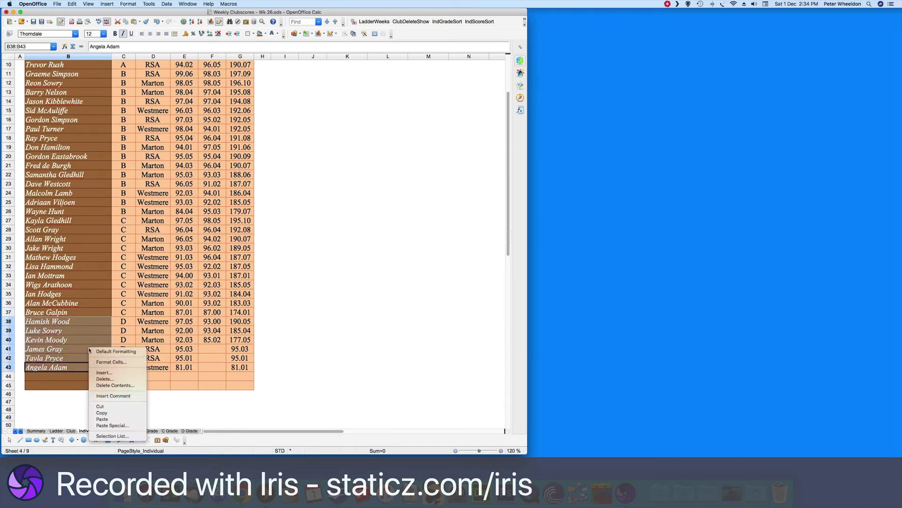
{"action": "left_click", "coordinate": [101, 412]}
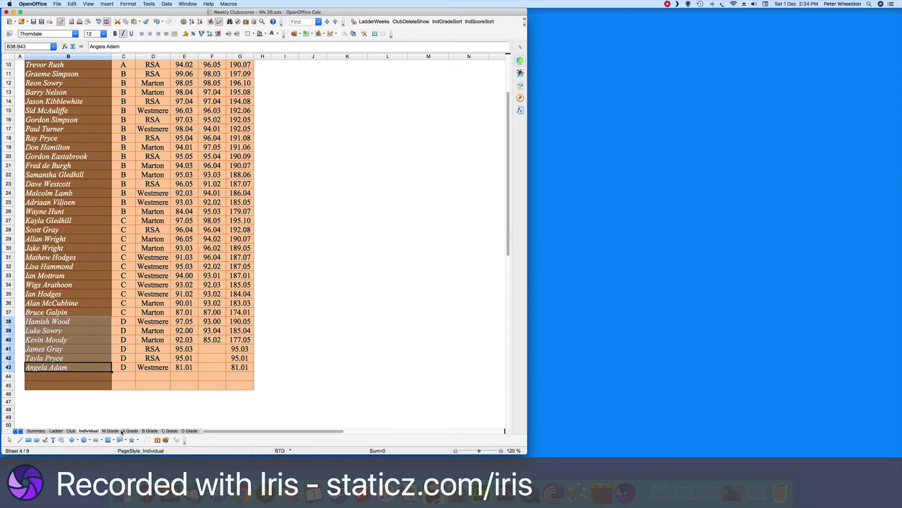
{"action": "left_click", "coordinate": [189, 430]}
{"action": "left_click", "coordinate": [79, 97]}
{"action": "right_click", "coordinate": [79, 99]}
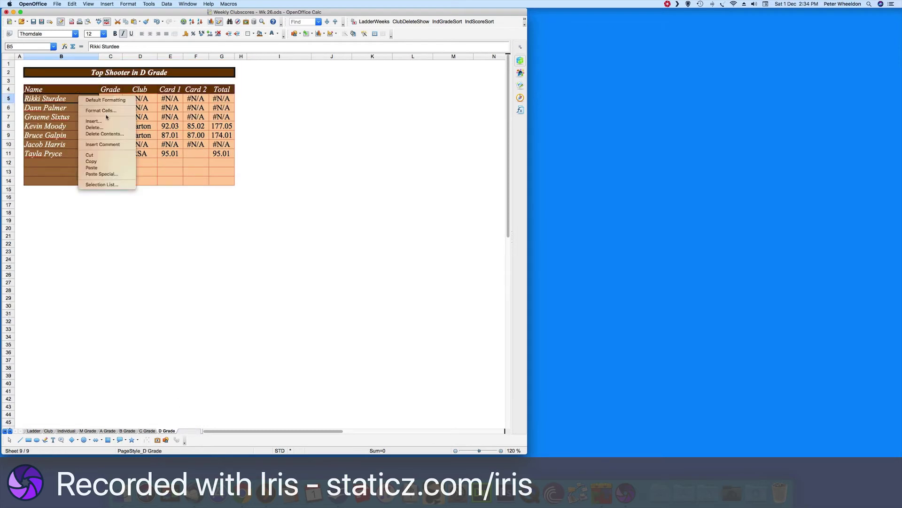
{"action": "left_click", "coordinate": [99, 169]}
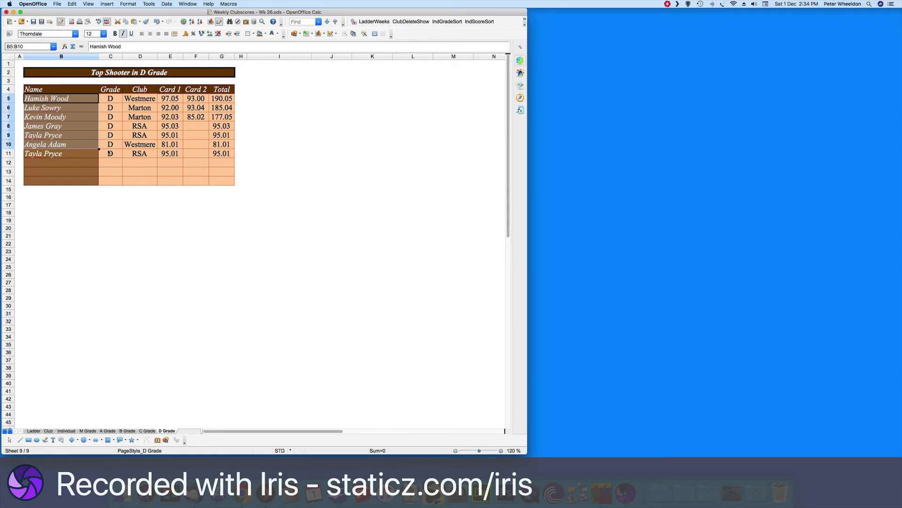
Step: Clear the leftover duplicate entry in B11:G11 on the D Grade sheet
{"action": "left_click_drag", "start_coordinate": [69, 154], "coordinate": [216, 155]}
{"action": "key", "text": "BackSpace"}
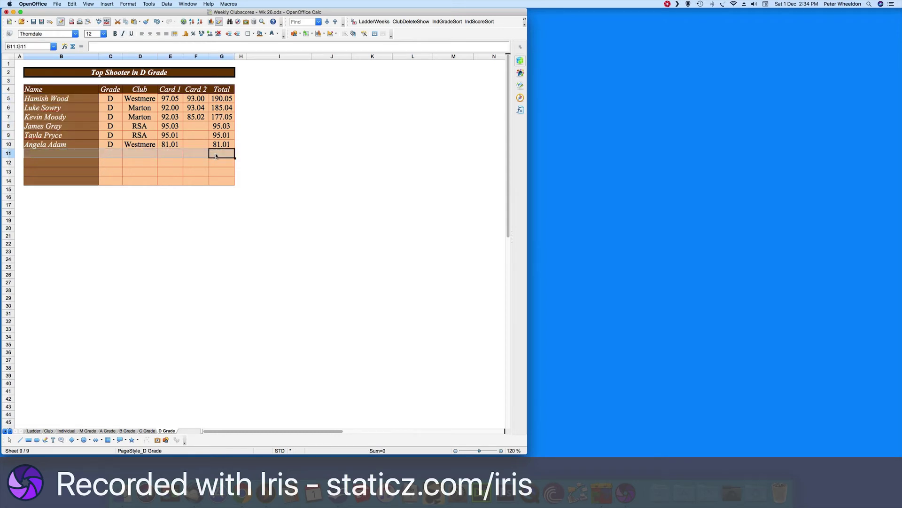
{"action": "left_click", "coordinate": [263, 162]}
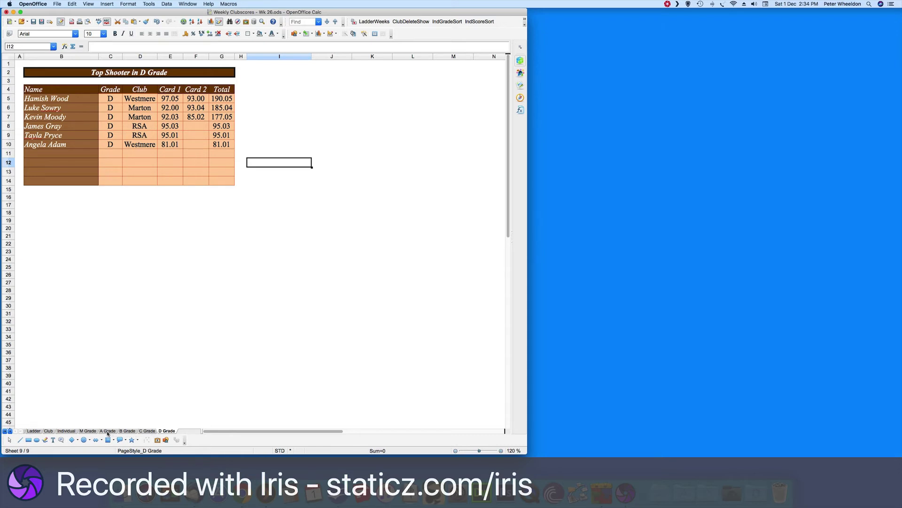
Step: Start a sort of the Individual sheet's range B5:G43 with Column G descending as the first criterion
{"action": "left_click", "coordinate": [68, 431]}
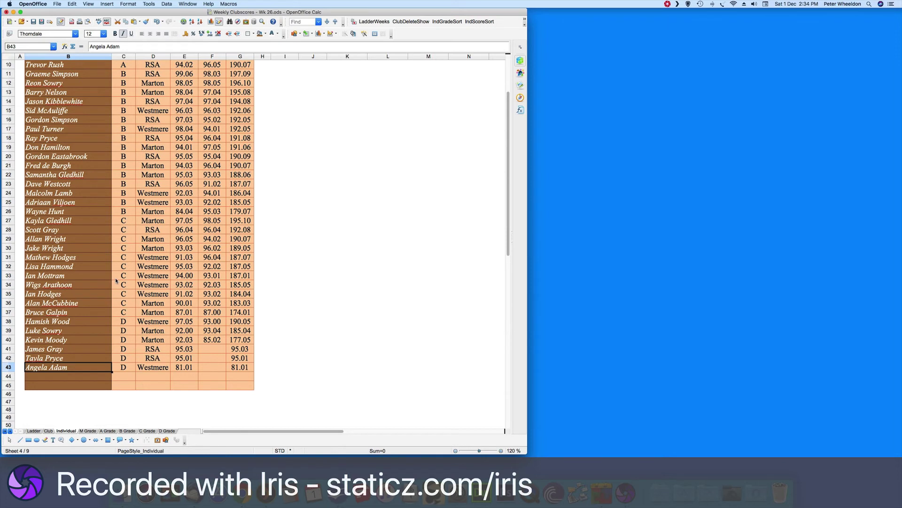
{"action": "scroll", "coordinate": [116, 282], "scroll_direction": "up", "scroll_amount": 3}
{"action": "left_click_drag", "start_coordinate": [96, 99], "coordinate": [235, 368]}
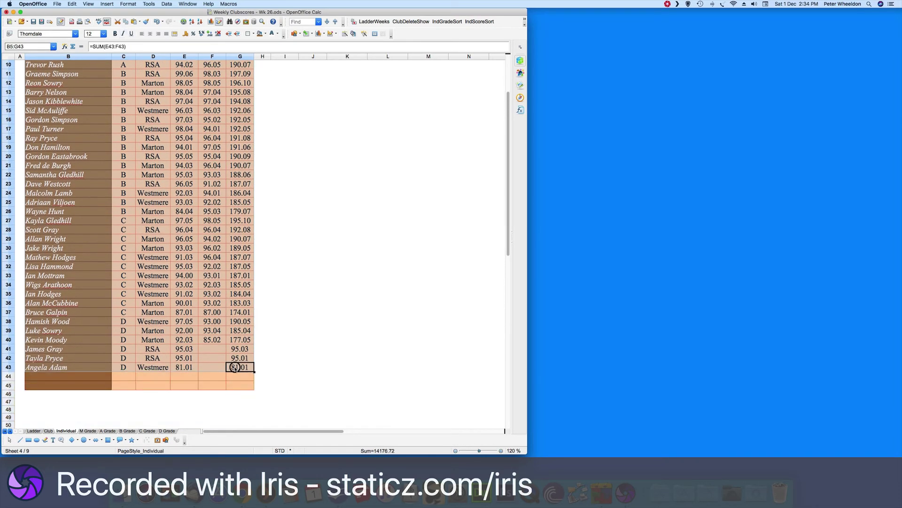
{"action": "scroll", "coordinate": [220, 114], "scroll_direction": "up", "scroll_amount": 3}
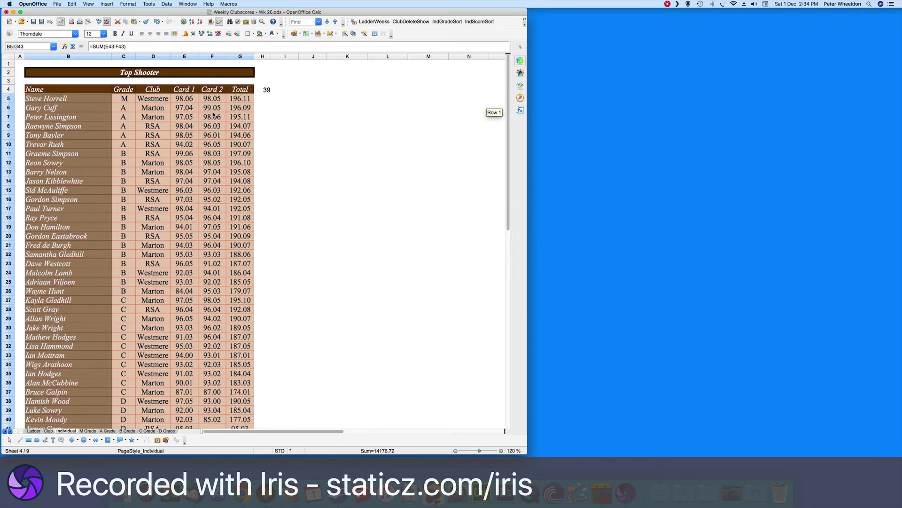
{"action": "left_click", "coordinate": [177, 5]}
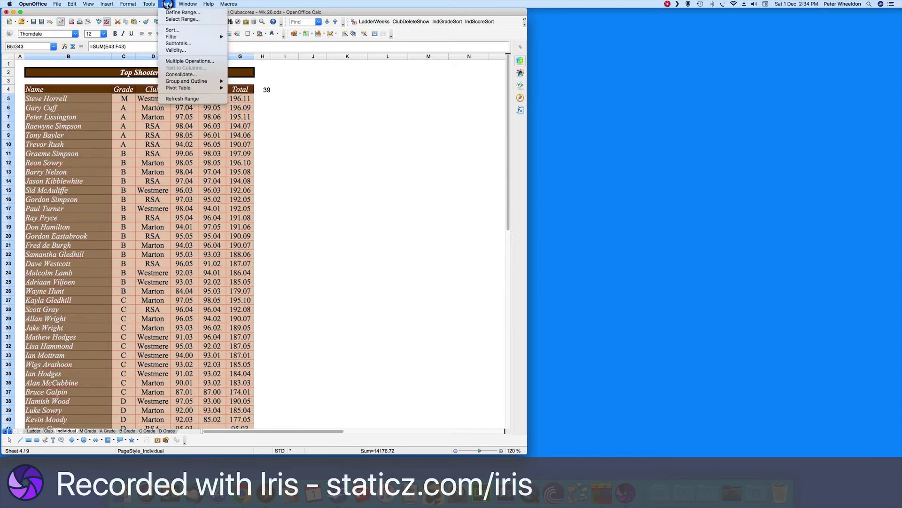
{"action": "left_click", "coordinate": [174, 30]}
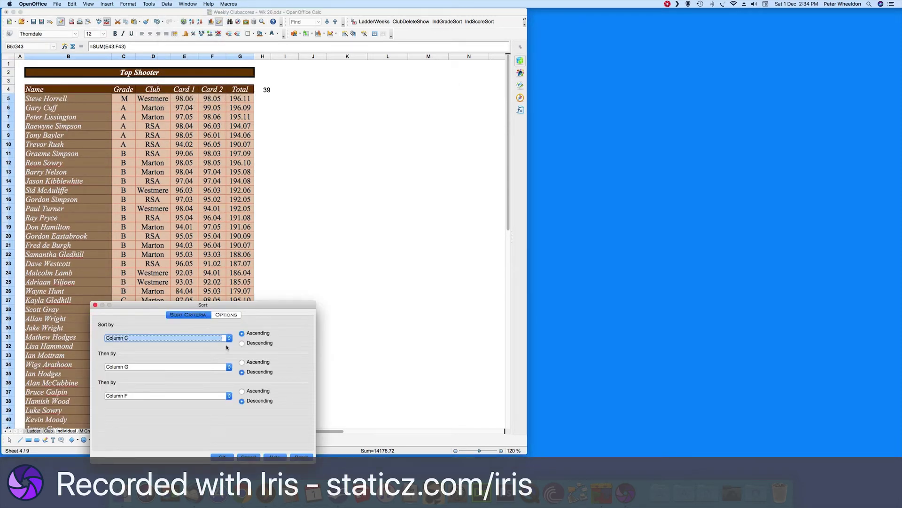
{"action": "left_click", "coordinate": [229, 338]}
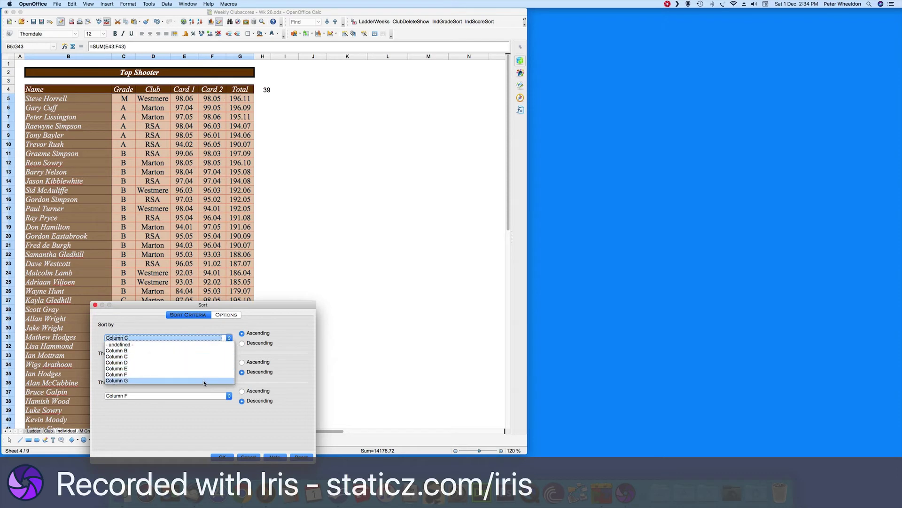
{"action": "left_click", "coordinate": [204, 380]}
{"action": "left_click", "coordinate": [242, 343]}
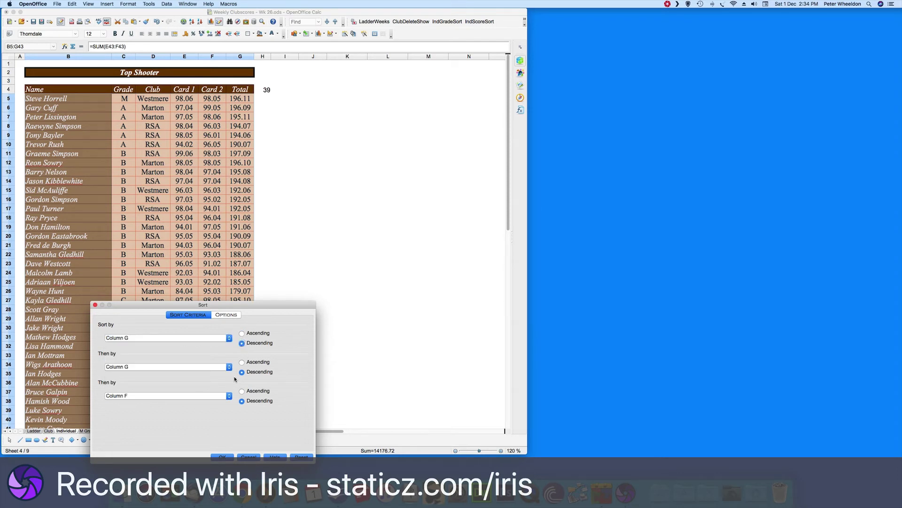
Step: Set Column F and Column E, both descending, as the second and third criteria and sort the Individual range
{"action": "left_click", "coordinate": [229, 366]}
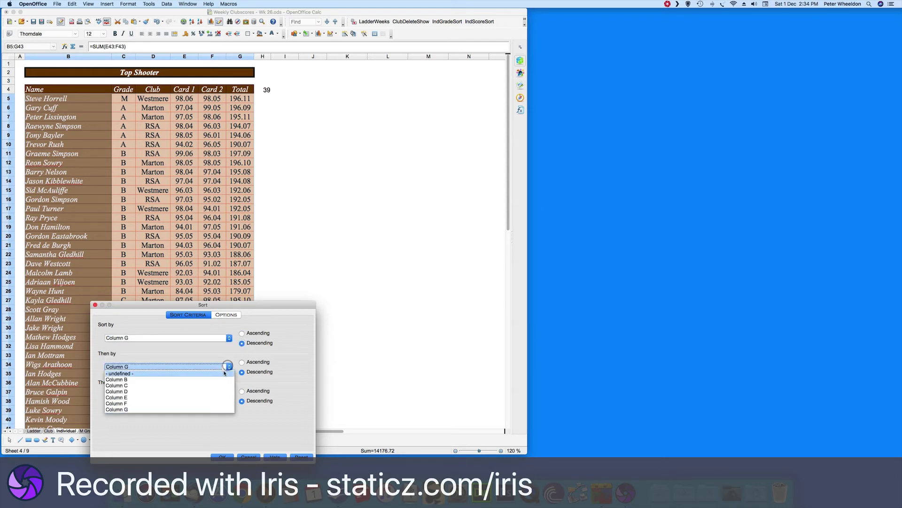
{"action": "left_click", "coordinate": [177, 404]}
{"action": "left_click", "coordinate": [229, 396]}
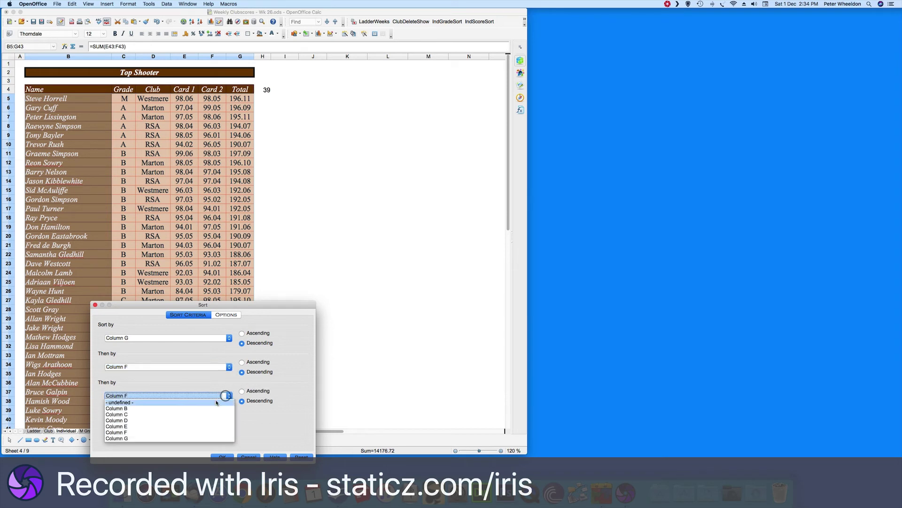
{"action": "left_click", "coordinate": [189, 426]}
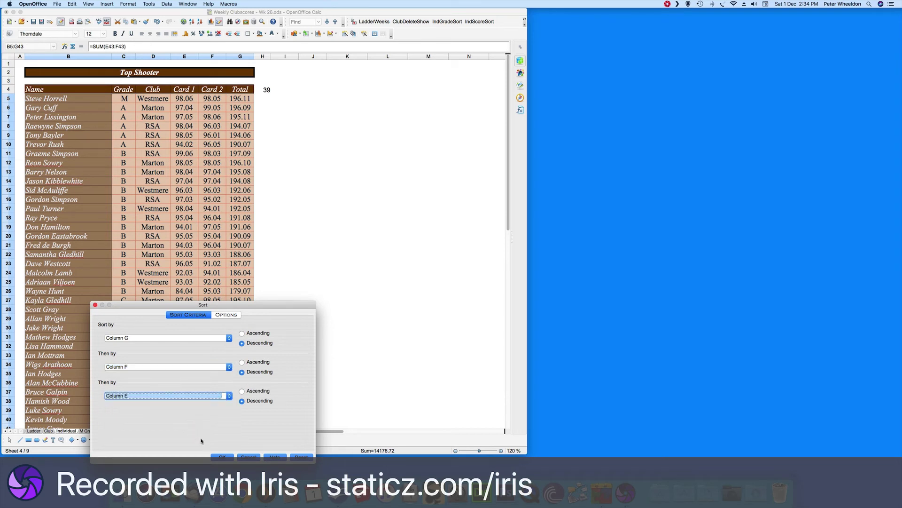
{"action": "left_click", "coordinate": [222, 456]}
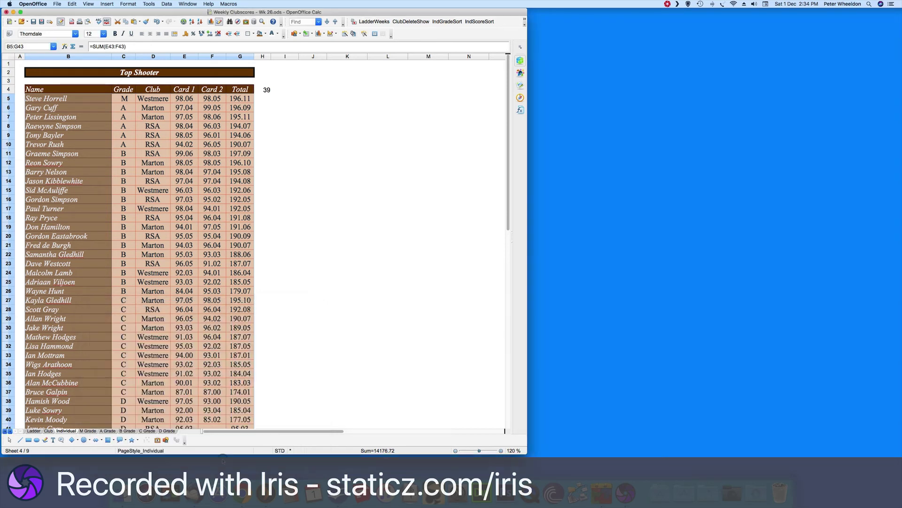
Step: Check the Summary sheet's Top 10 Shooters name and total formulas against the sorted Individual sheet, ending on the Summary
{"action": "left_click", "coordinate": [311, 274]}
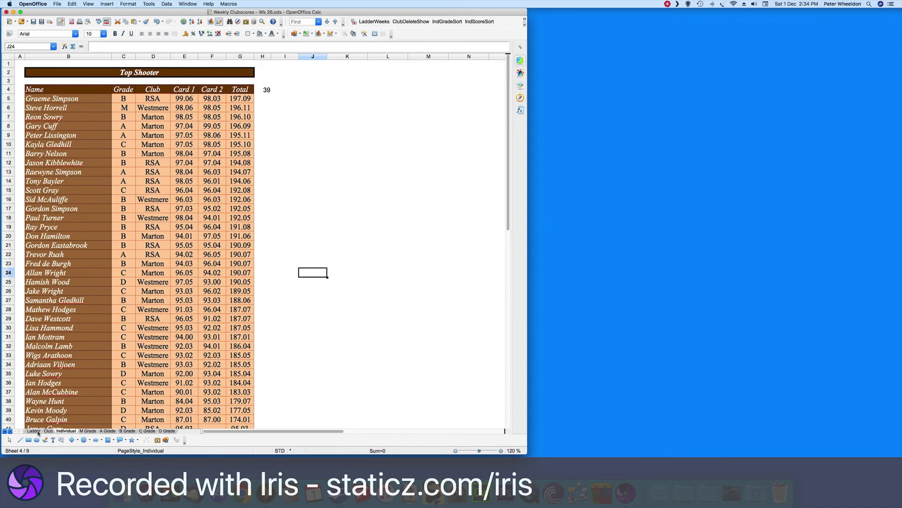
{"action": "left_click", "coordinate": [39, 431]}
{"action": "left_click", "coordinate": [4, 432]}
{"action": "left_click", "coordinate": [35, 431]}
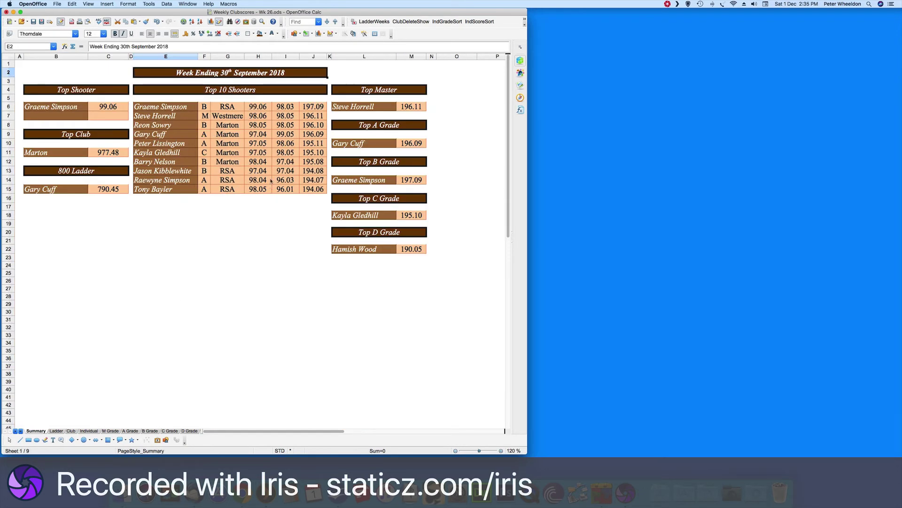
{"action": "left_click", "coordinate": [183, 109]}
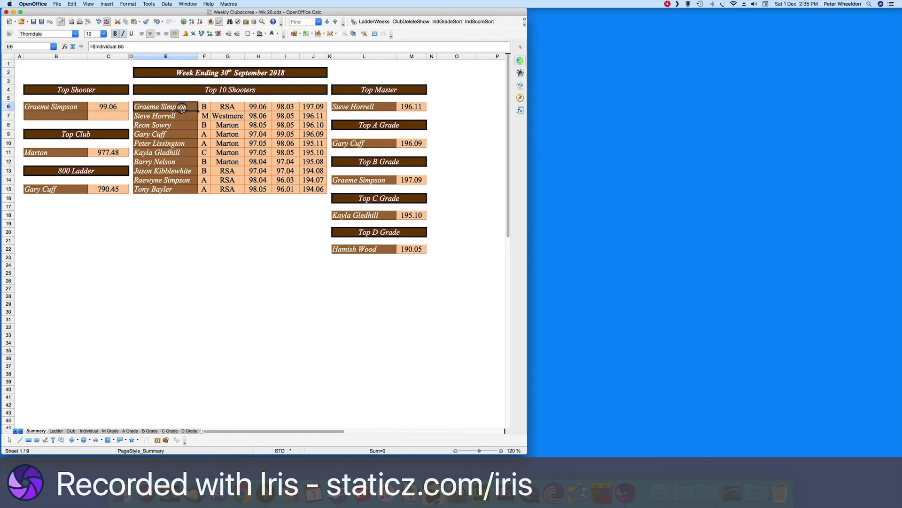
{"action": "left_click", "coordinate": [309, 108]}
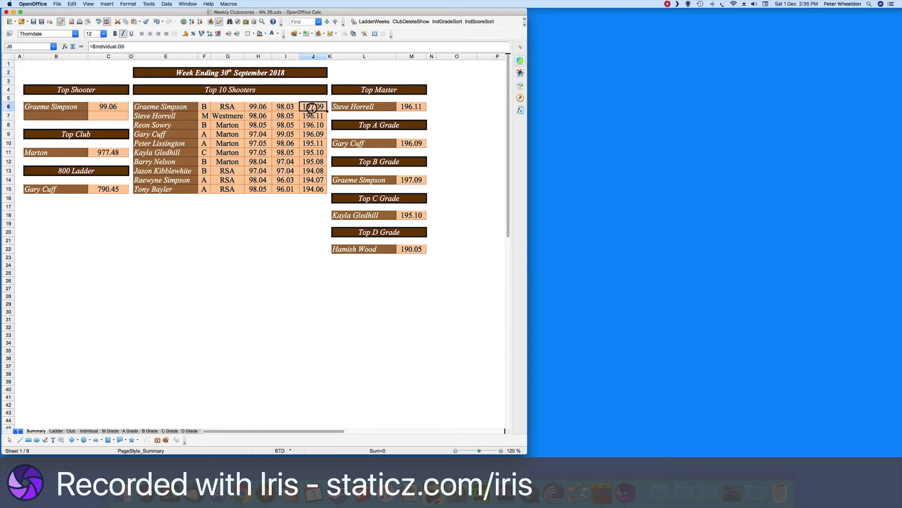
{"action": "left_click", "coordinate": [91, 431]}
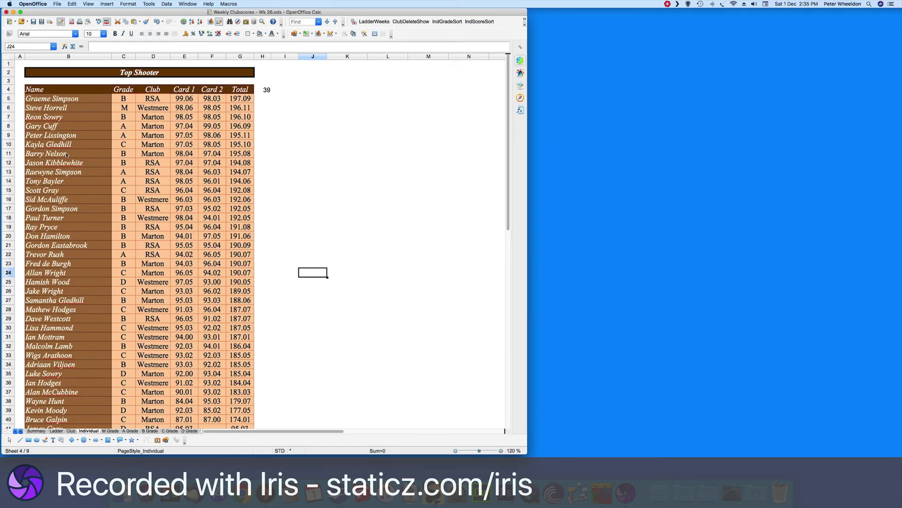
{"action": "left_click", "coordinate": [37, 431]}
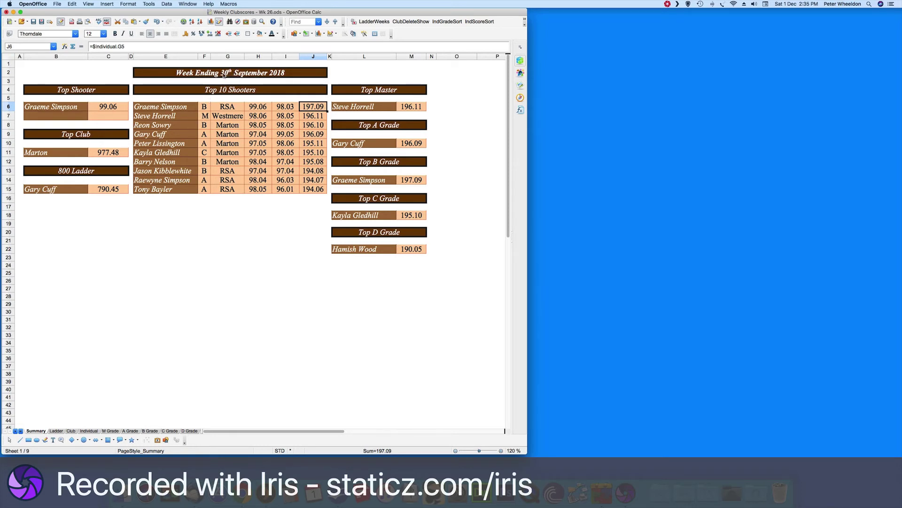
Step: Change the Summary sheet's heading in E2 to "Week Ending 7th October 2018"
{"action": "left_click", "coordinate": [224, 74]}
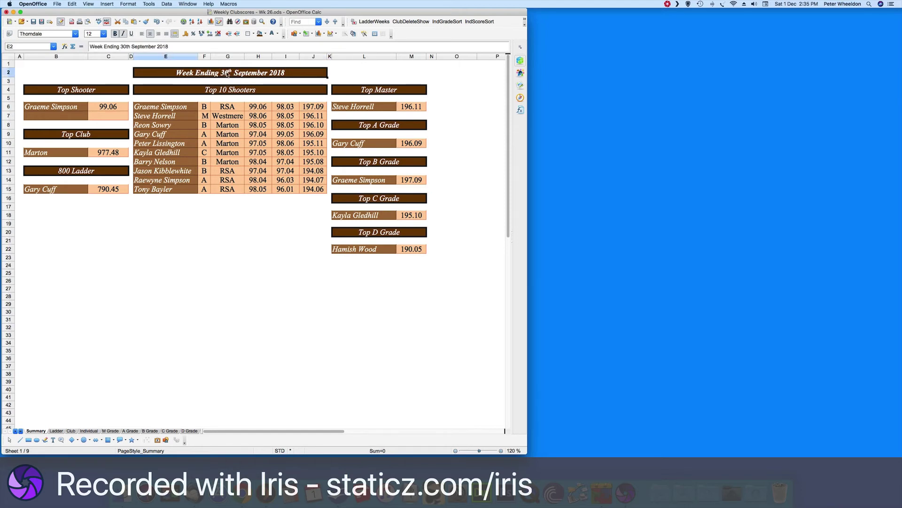
{"action": "double_click", "coordinate": [228, 74]}
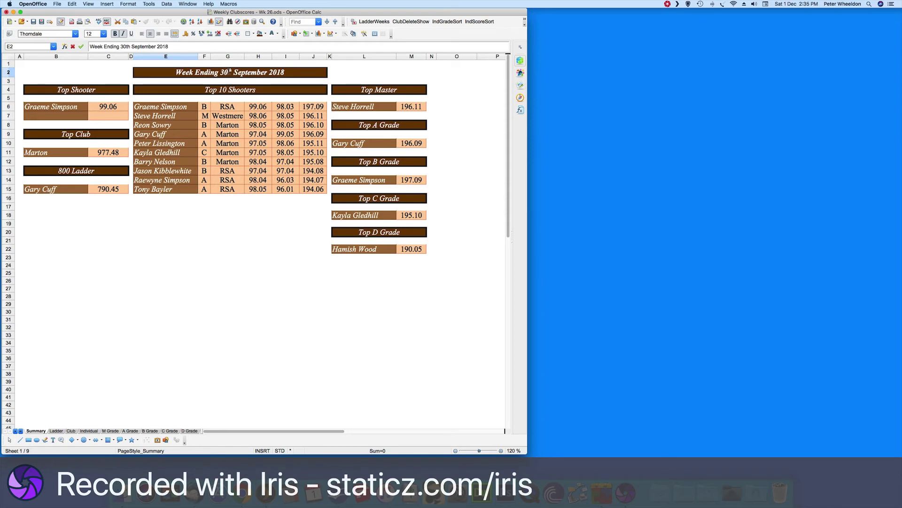
{"action": "key", "text": "BackSpace"}
{"action": "key", "text": "BackSpace"}
{"action": "type", "text": "0"}
{"action": "key", "text": "BackSpace"}
{"action": "type", "text": "7"}
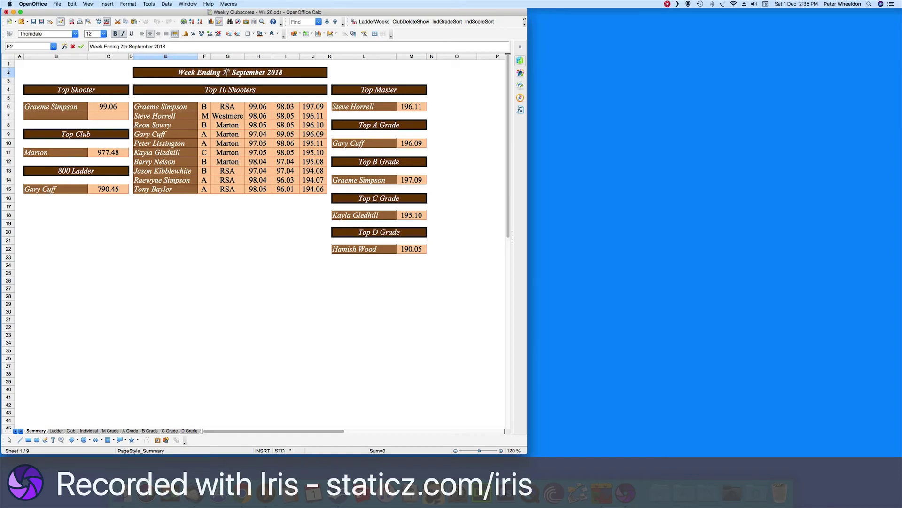
{"action": "double_click", "coordinate": [245, 72]}
{"action": "type", "text": "October"}
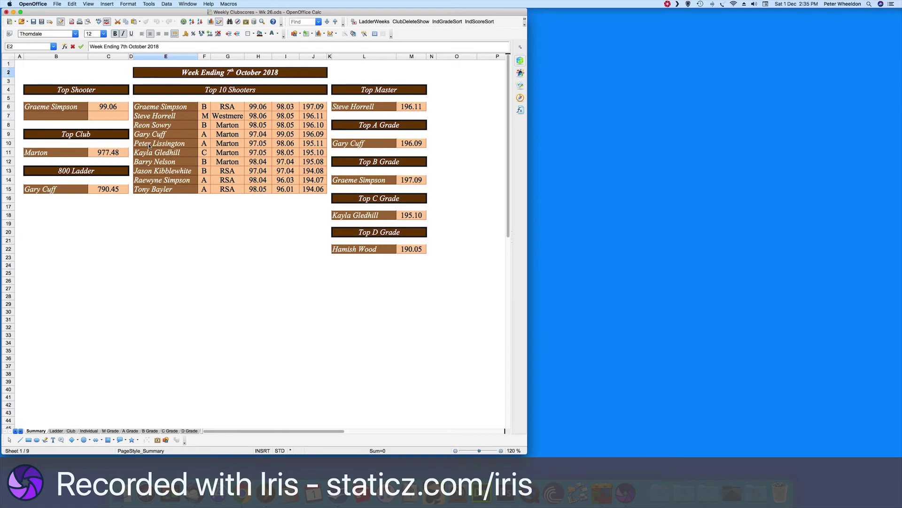
Step: Save the workbook under the new name "Weekly Clubscores - Wk 27" as an ODF Spreadsheet in the 2018 Season's Indoor folder
{"action": "left_click", "coordinate": [42, 22]}
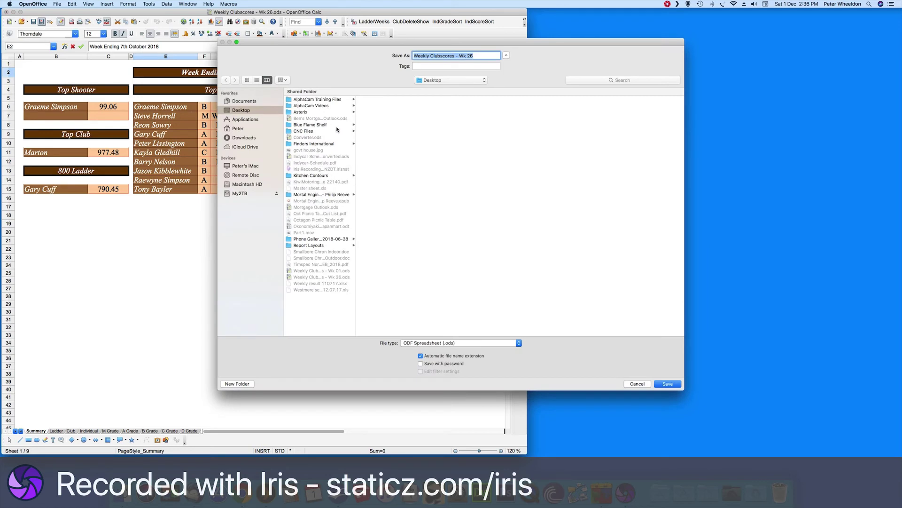
{"action": "left_click", "coordinate": [476, 54]}
{"action": "type", "text": "7"}
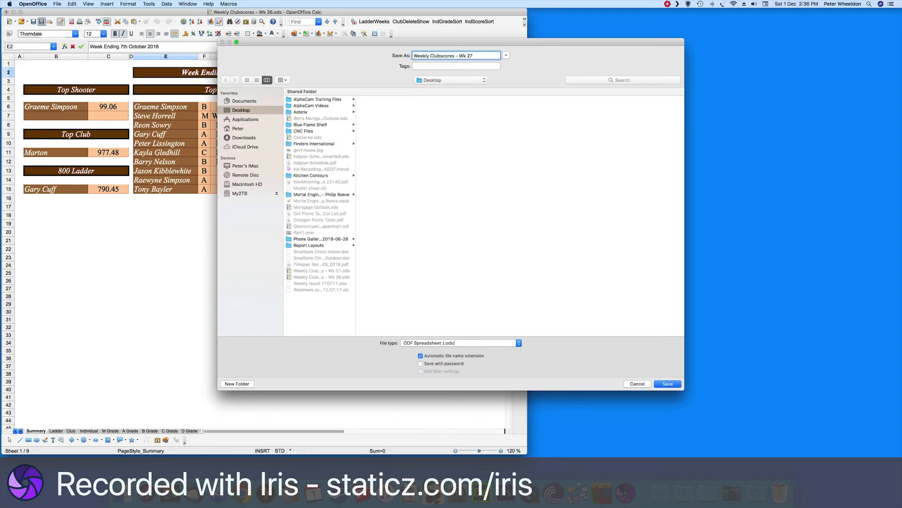
{"action": "left_click", "coordinate": [484, 81]}
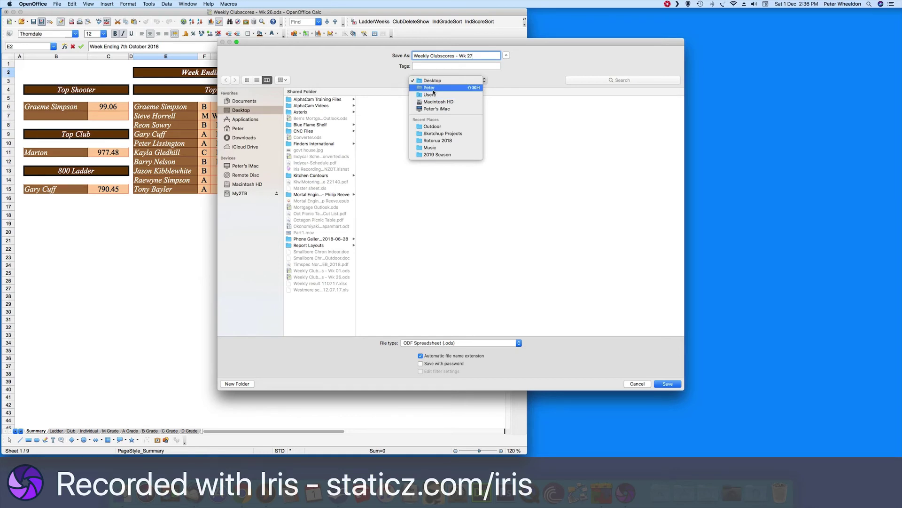
{"action": "left_click", "coordinate": [432, 158]}
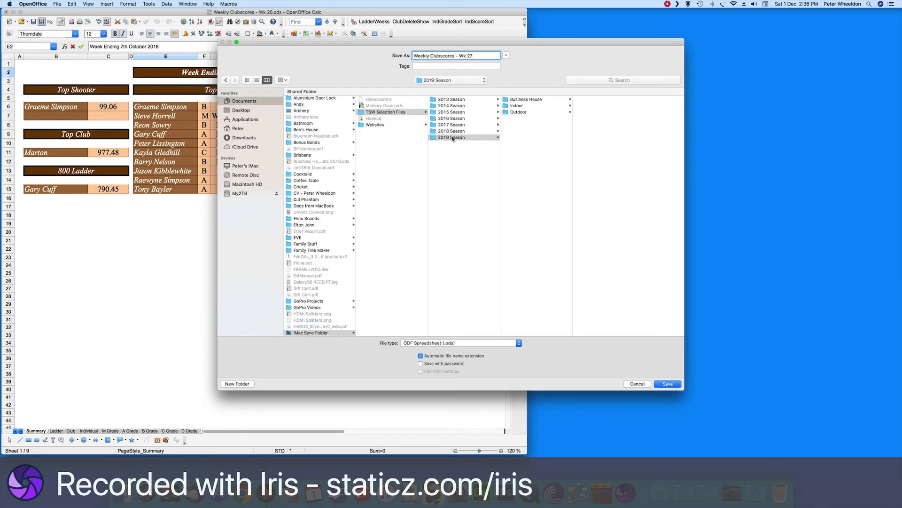
{"action": "left_click", "coordinate": [452, 131]}
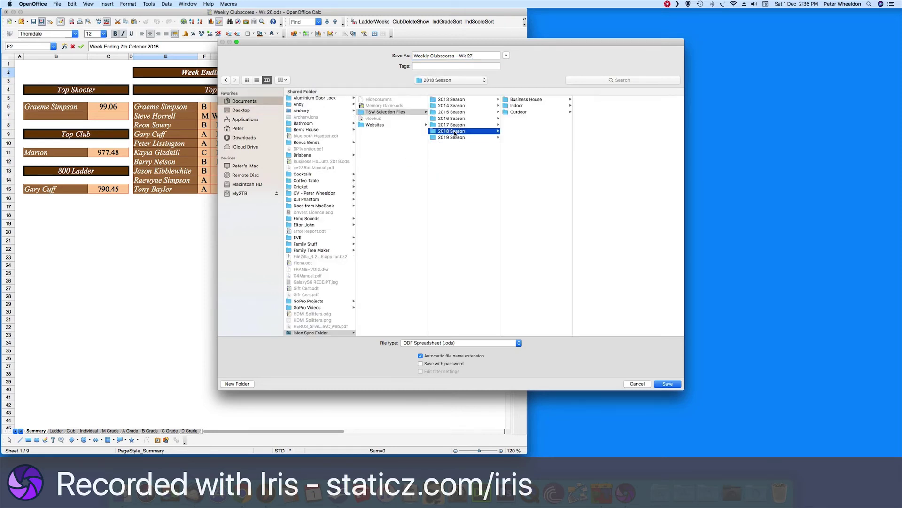
{"action": "left_click", "coordinate": [516, 106]}
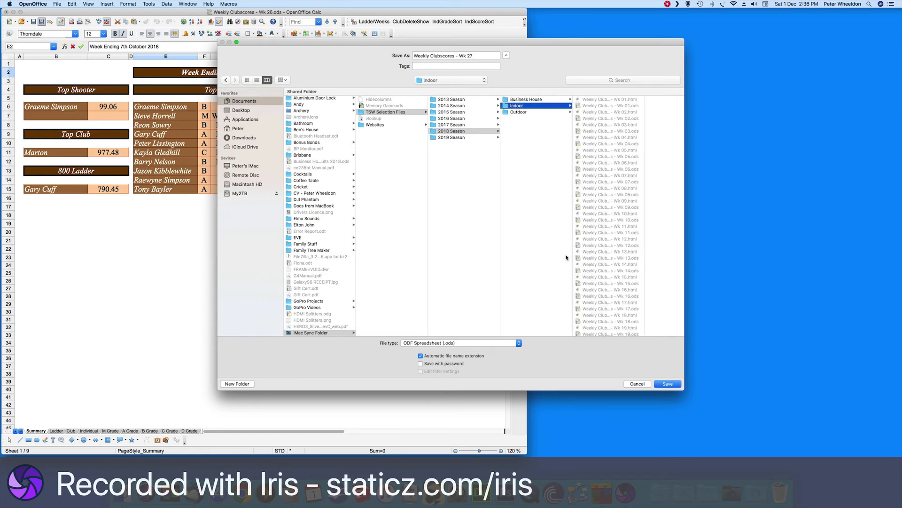
{"action": "left_click", "coordinate": [667, 384]}
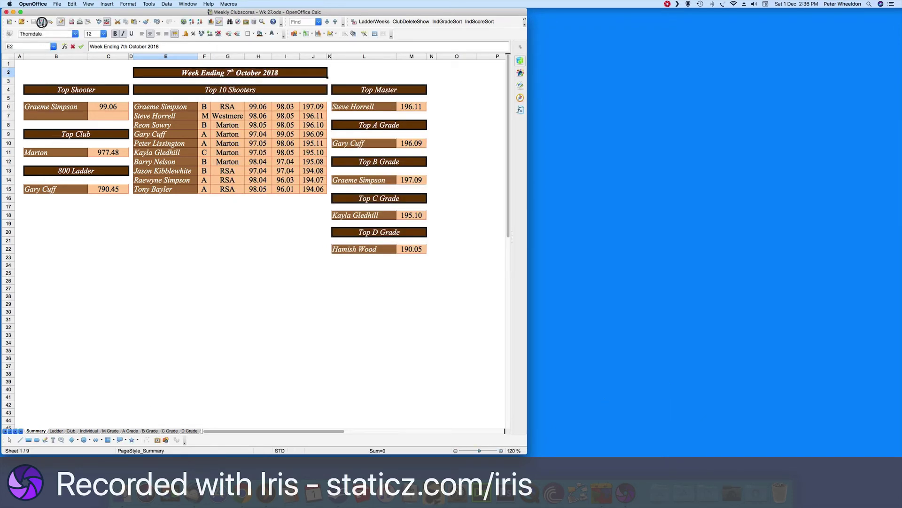
Step: Save "Weekly Clubscores - Wk 27" as an HTML Document (OpenOffice Calc) in the same Indoor folder and close the workbook
{"action": "left_click", "coordinate": [41, 23]}
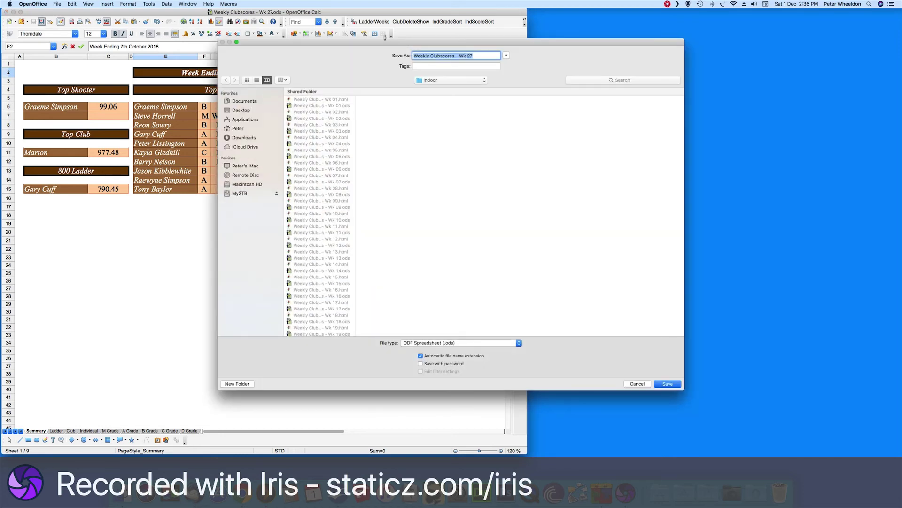
{"action": "left_click", "coordinate": [519, 343]}
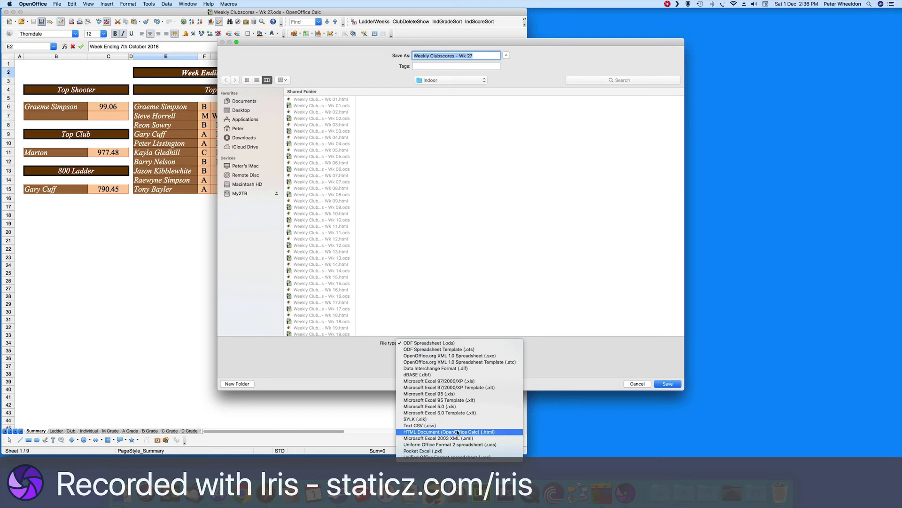
{"action": "left_click", "coordinate": [456, 431]}
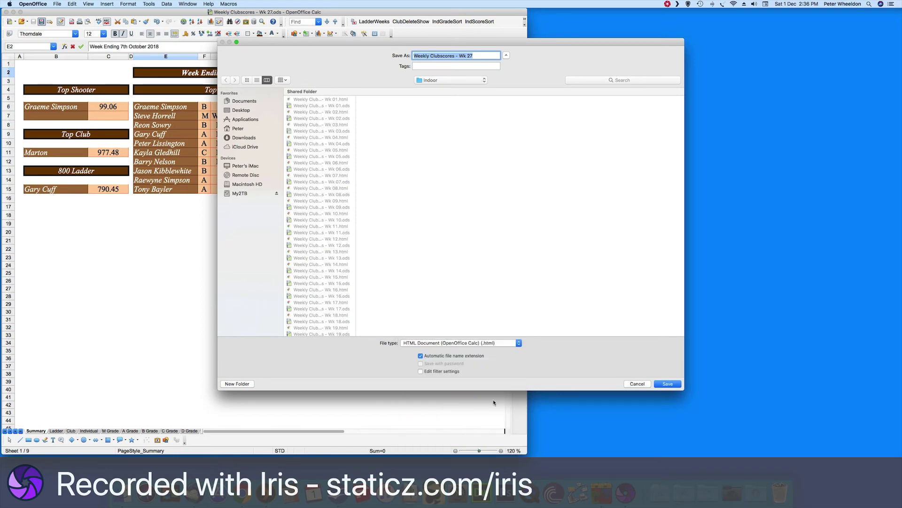
{"action": "left_click", "coordinate": [667, 384]}
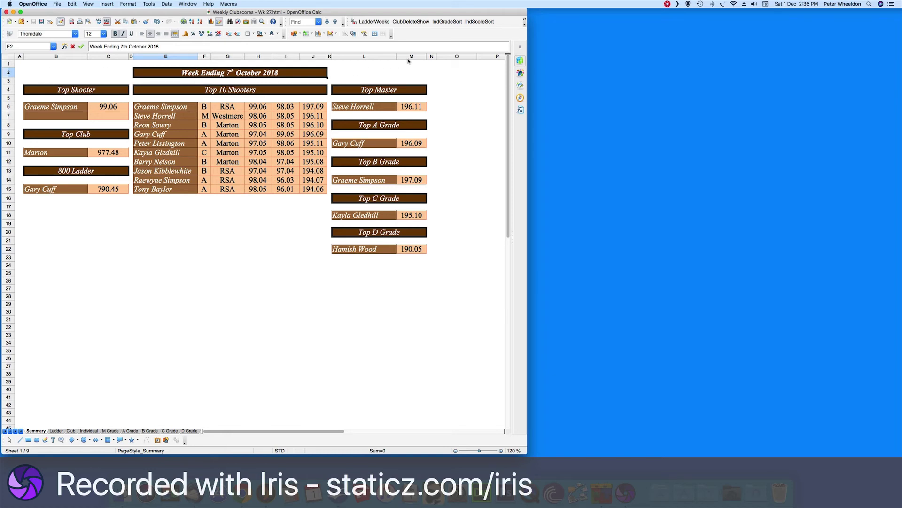
{"action": "left_click", "coordinate": [6, 13]}
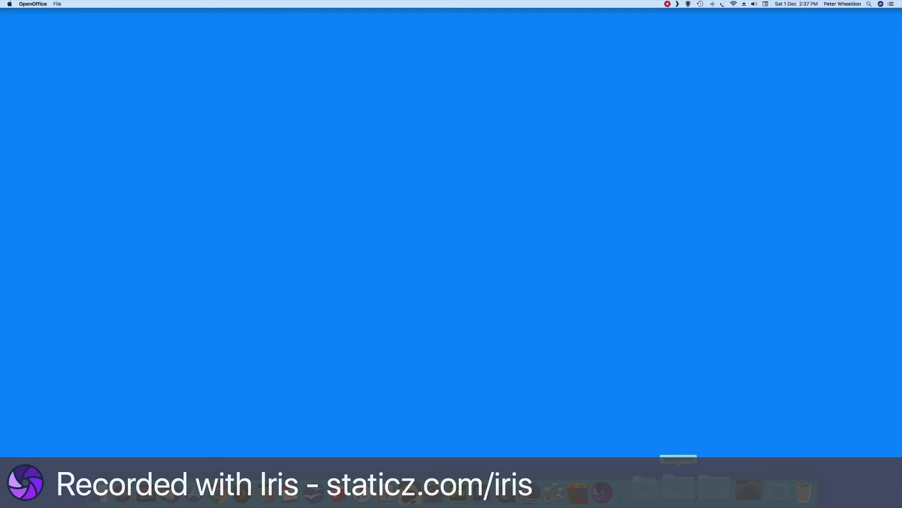
Step: Open the Indoor folder of the 2018 Season in TSW Selection Files in Finder
{"action": "left_click", "coordinate": [733, 488]}
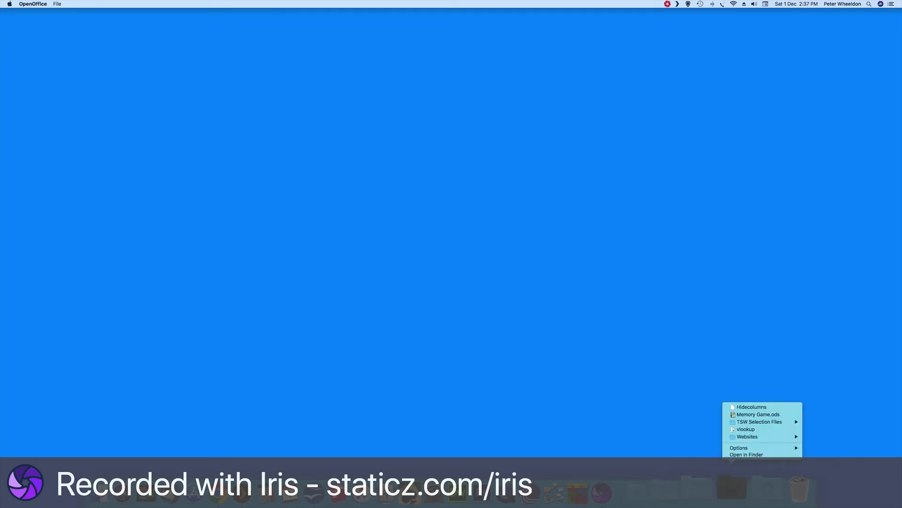
{"action": "mouse_move", "coordinate": [755, 425]}
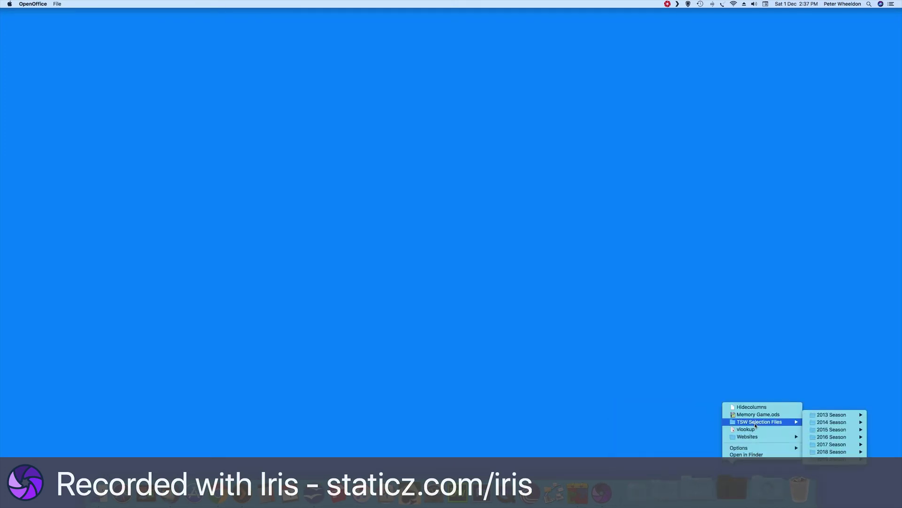
{"action": "mouse_move", "coordinate": [823, 452]}
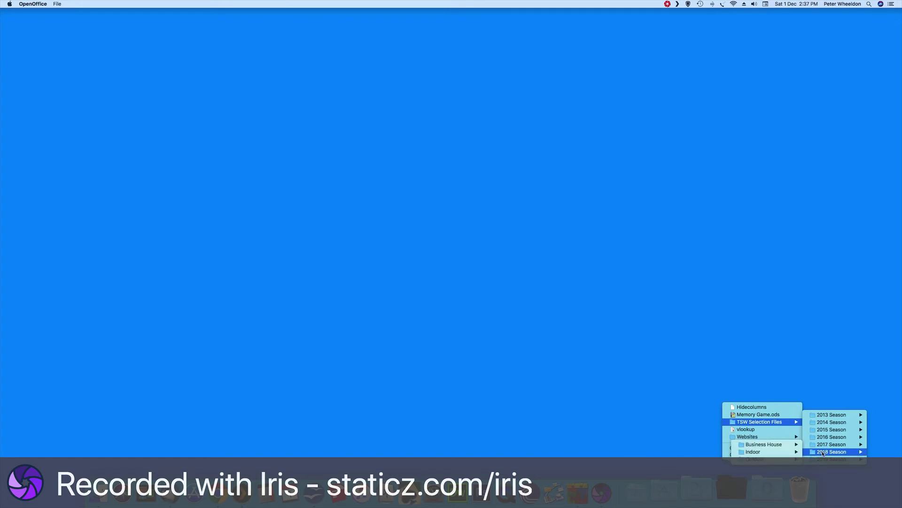
{"action": "left_click", "coordinate": [769, 454]}
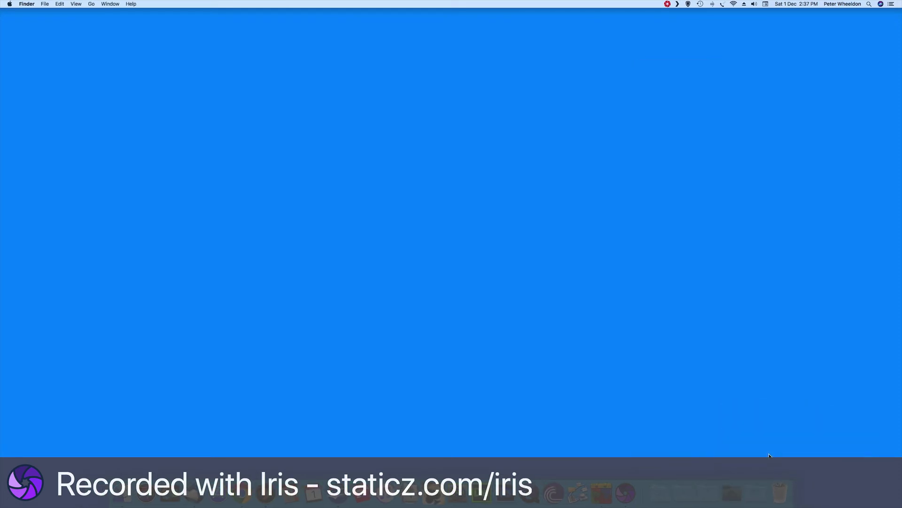
Step: Open "Weekly Clubscores - Wk 27.html" from the Indoor folder with Adobe Dreamweaver CS6
{"action": "scroll", "coordinate": [499, 360], "scroll_direction": "down", "scroll_amount": 2}
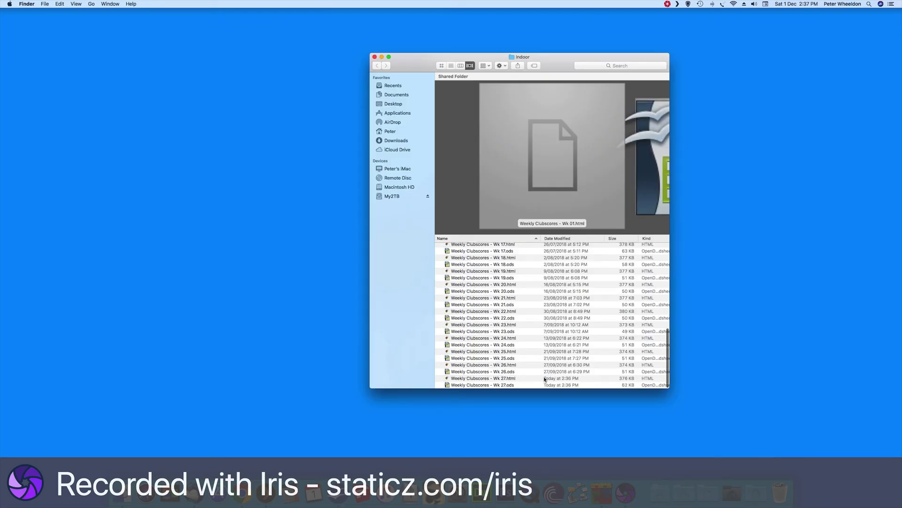
{"action": "left_click", "coordinate": [511, 379]}
{"action": "right_click", "coordinate": [479, 379]}
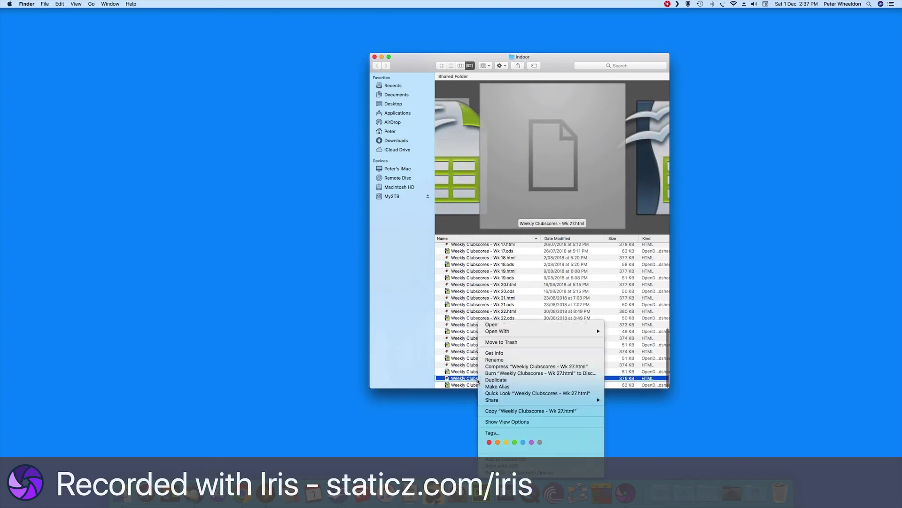
{"action": "mouse_move", "coordinate": [521, 334]}
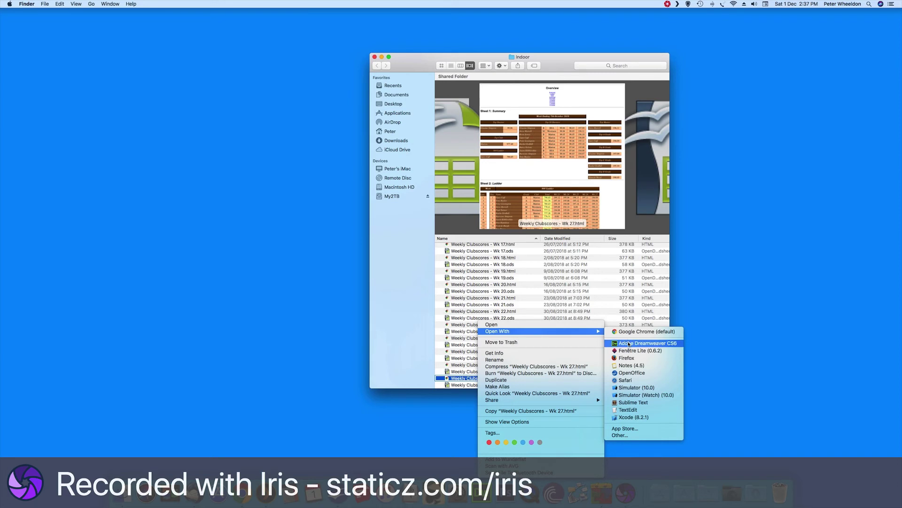
{"action": "left_click", "coordinate": [629, 344]}
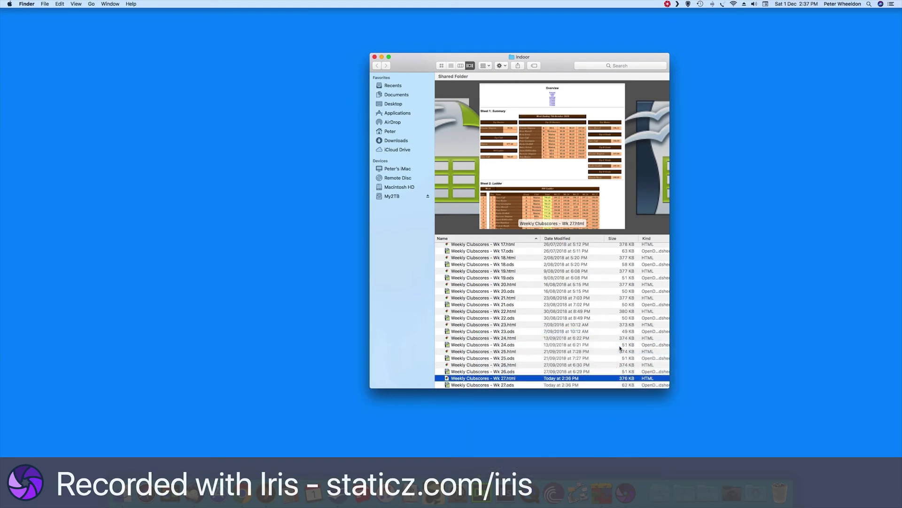
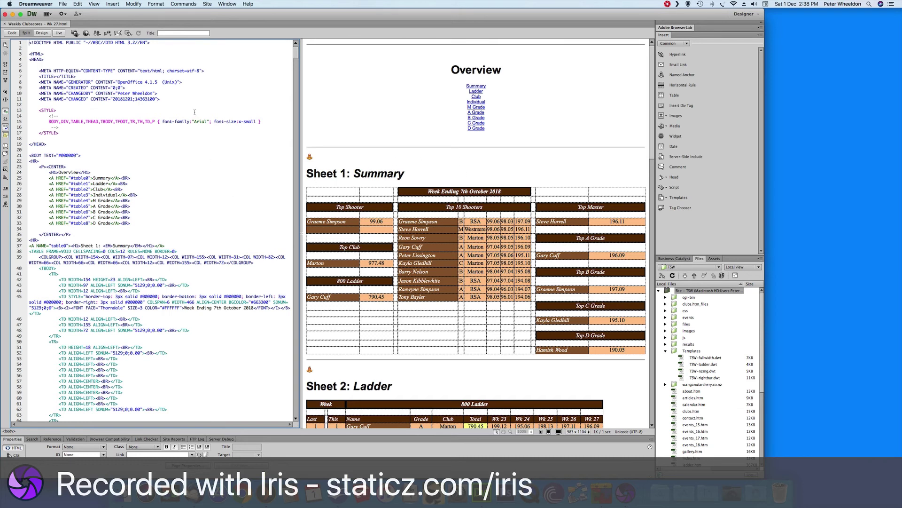
Step: Open the ladder.htm page from the TSW site's local files
{"action": "scroll", "coordinate": [697, 384], "scroll_direction": "down", "scroll_amount": 3}
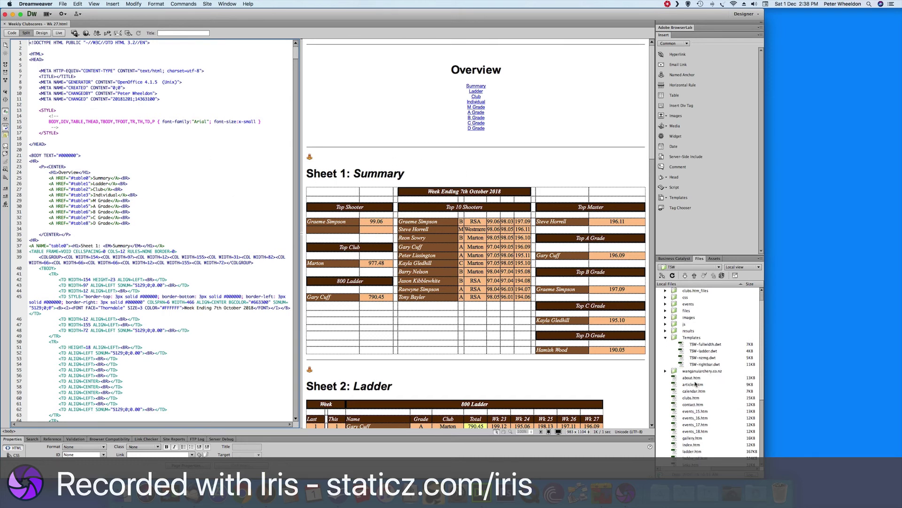
{"action": "scroll", "coordinate": [696, 385], "scroll_direction": "down", "scroll_amount": 1}
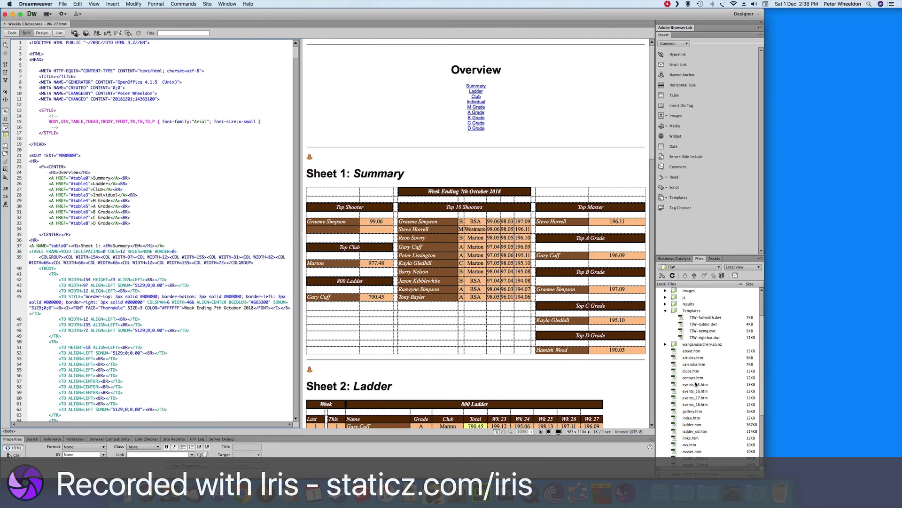
{"action": "scroll", "coordinate": [696, 384], "scroll_direction": "down", "scroll_amount": 2}
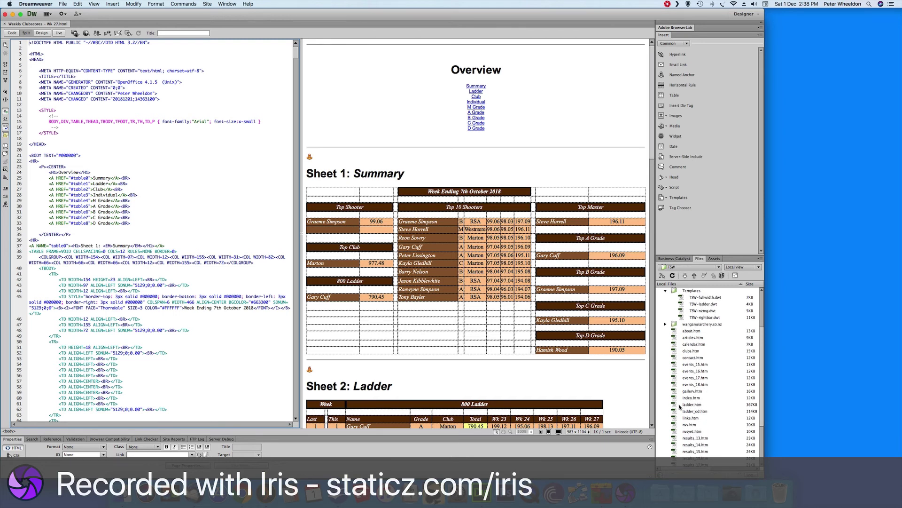
{"action": "left_click", "coordinate": [675, 405]}
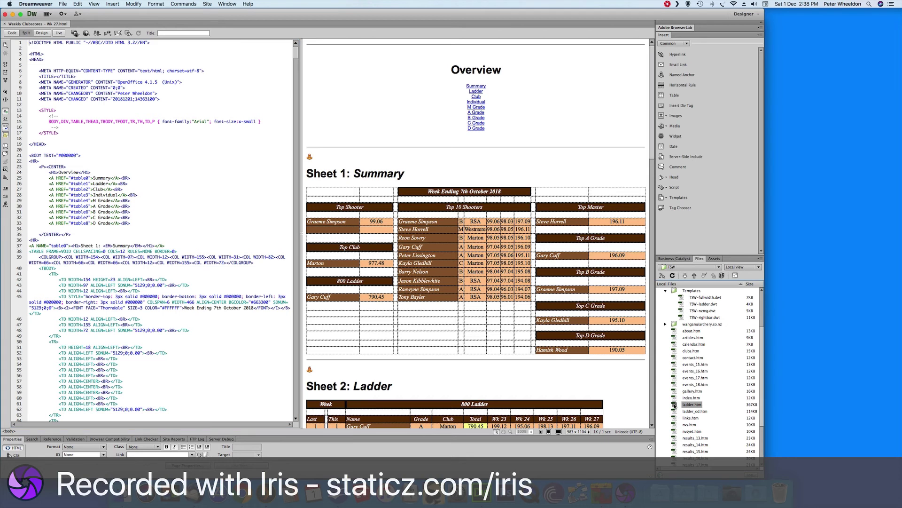
{"action": "double_click", "coordinate": [675, 405]}
Step: Open results_18.htm and the TSW-rightbar.dwt template from the TSW site's local files
{"action": "scroll", "coordinate": [686, 423], "scroll_direction": "down", "scroll_amount": 3}
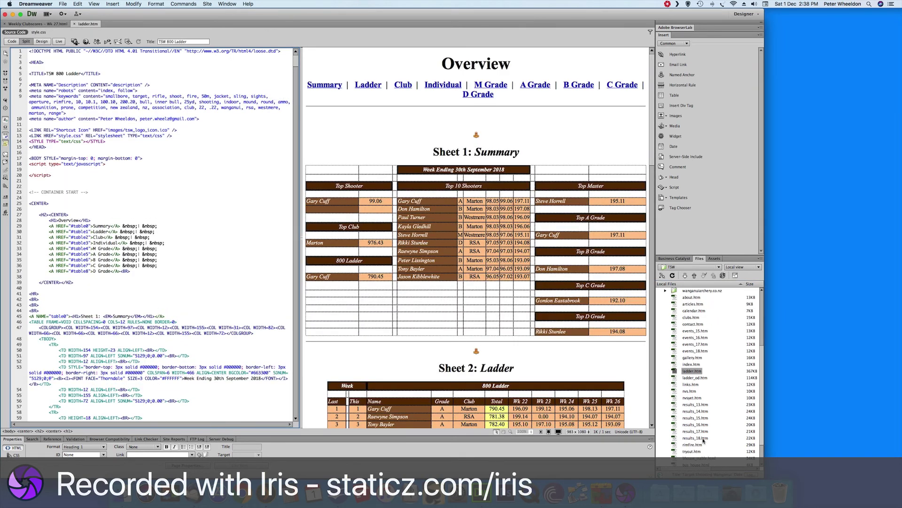
{"action": "left_click", "coordinate": [675, 438]}
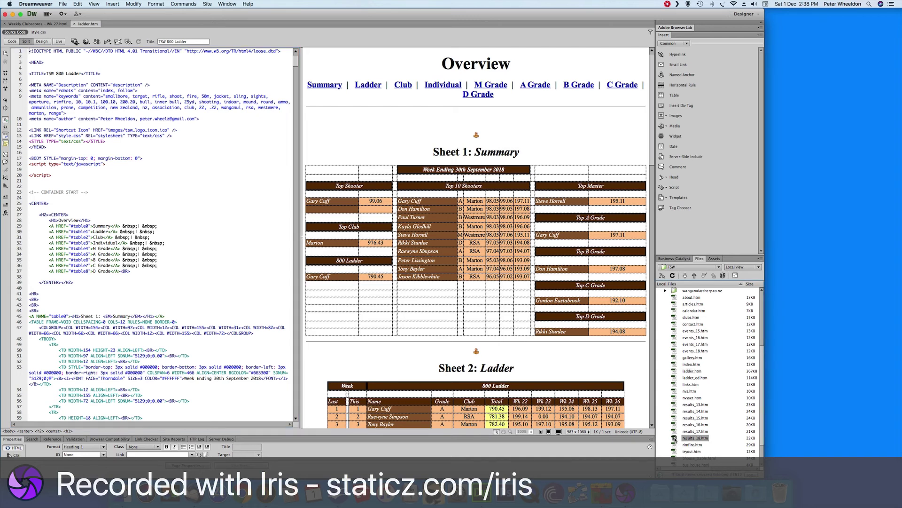
{"action": "double_click", "coordinate": [674, 438]}
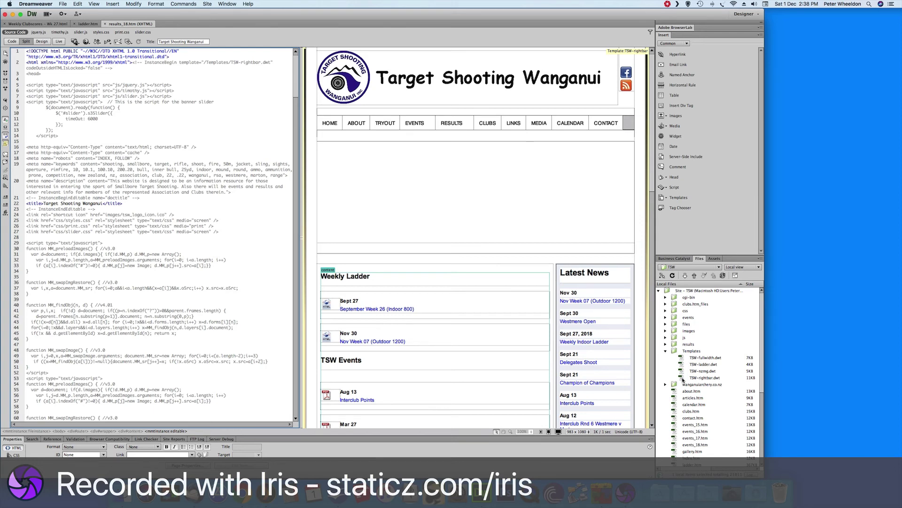
{"action": "left_click", "coordinate": [683, 378]}
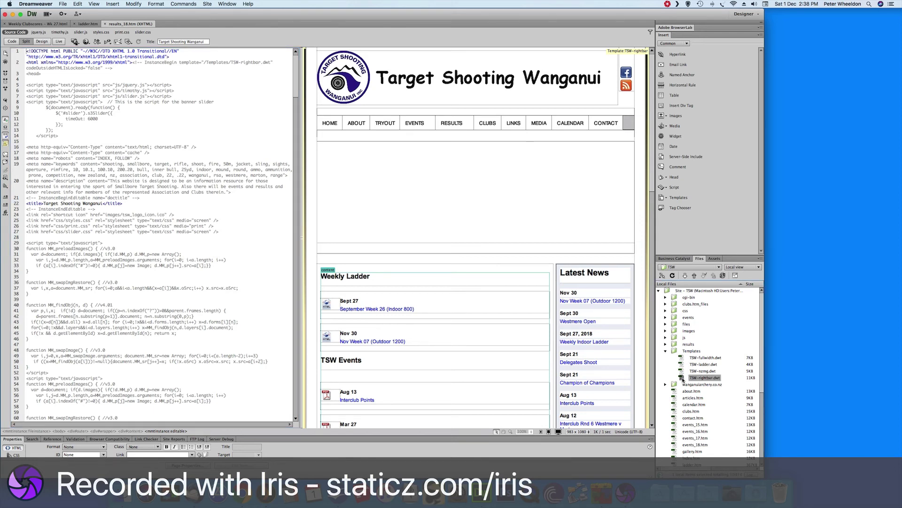
{"action": "double_click", "coordinate": [683, 379]}
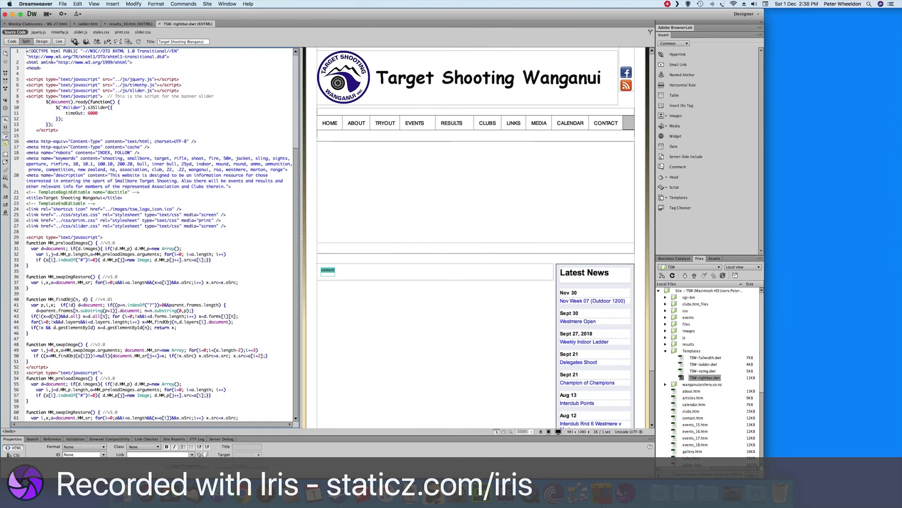
Step: In Weekly Clubscores - Wk 27.html, copy the code from the "table0" Summary anchor line through the asterisk comment line before the closing BODY tag
{"action": "left_click", "coordinate": [50, 24]}
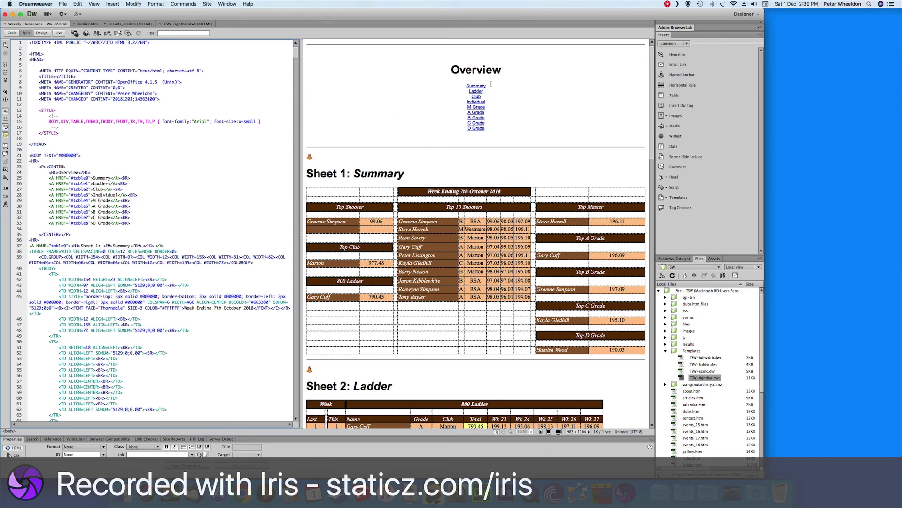
{"action": "left_click", "coordinate": [18, 245]}
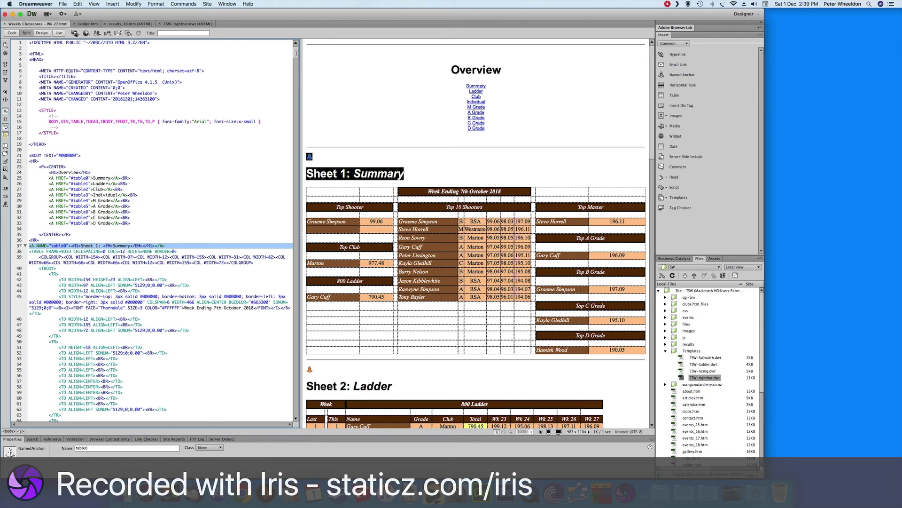
{"action": "left_click_drag", "start_coordinate": [295, 56], "coordinate": [290, 422]}
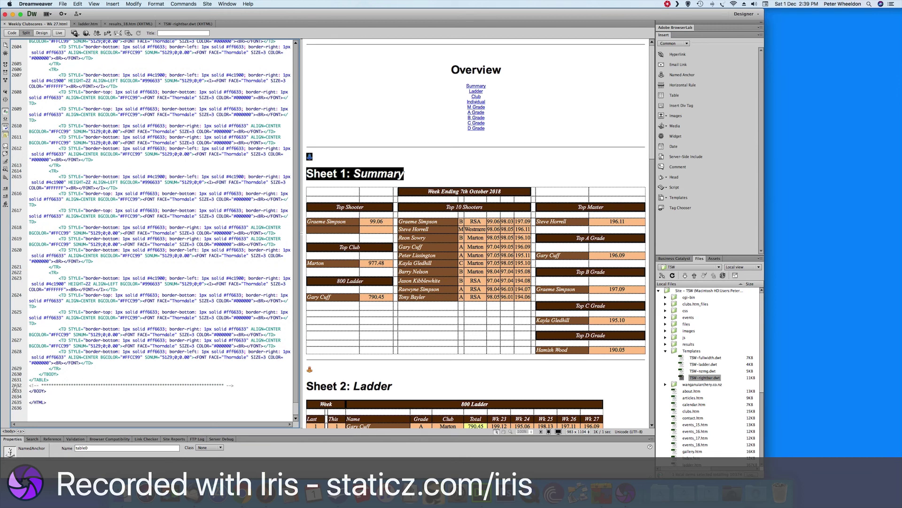
{"action": "left_click", "coordinate": [15, 388], "text": "shift"}
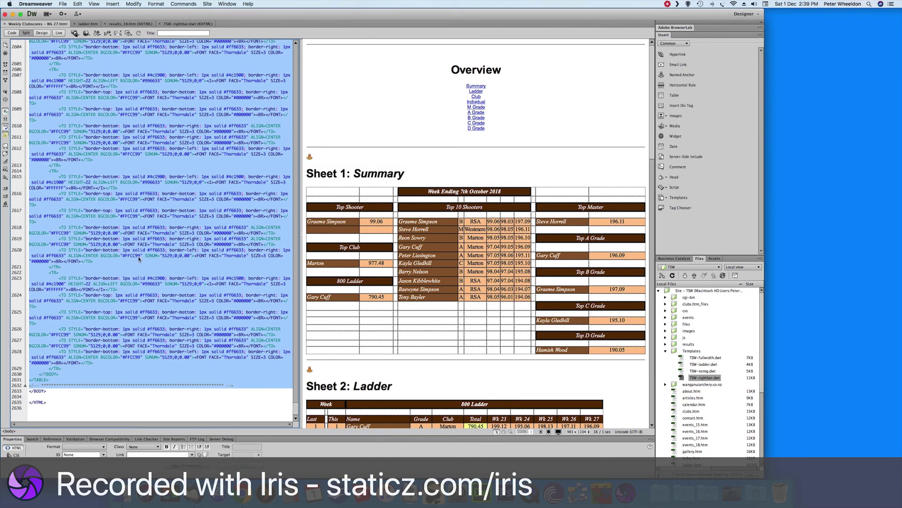
{"action": "right_click", "coordinate": [139, 231]}
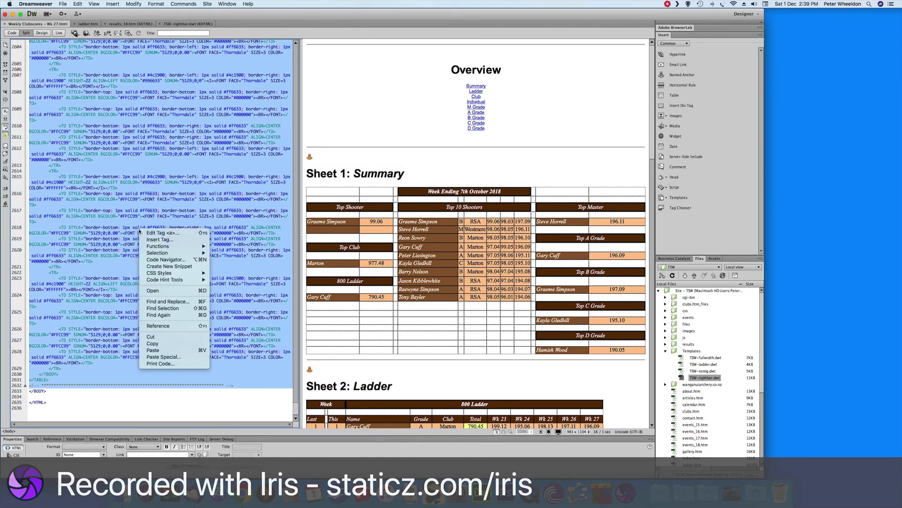
{"action": "left_click", "coordinate": [153, 344]}
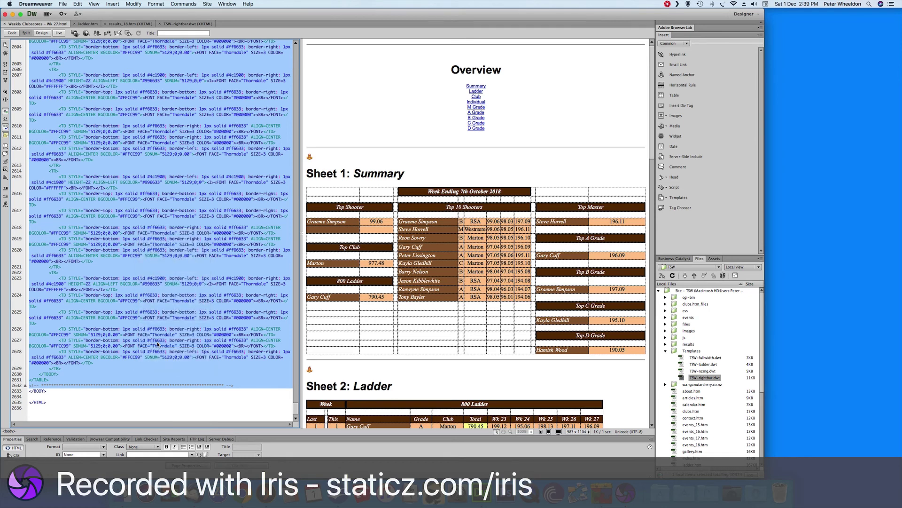
Step: In ladder.htm, replace the code from the "table0" anchor line through the closing asterisk comment with the copied Week 27 code and refresh the design view
{"action": "left_click", "coordinate": [88, 23]}
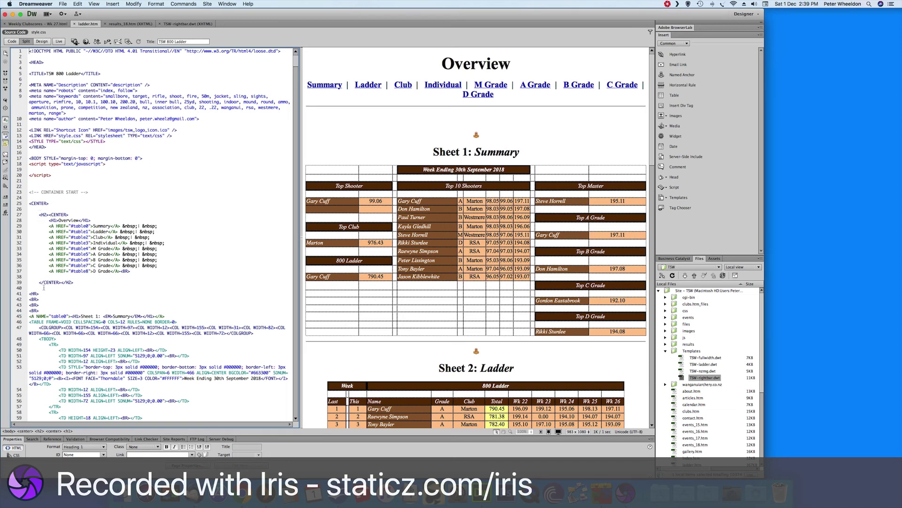
{"action": "left_click", "coordinate": [16, 317]}
{"action": "left_click_drag", "start_coordinate": [295, 62], "coordinate": [298, 419]}
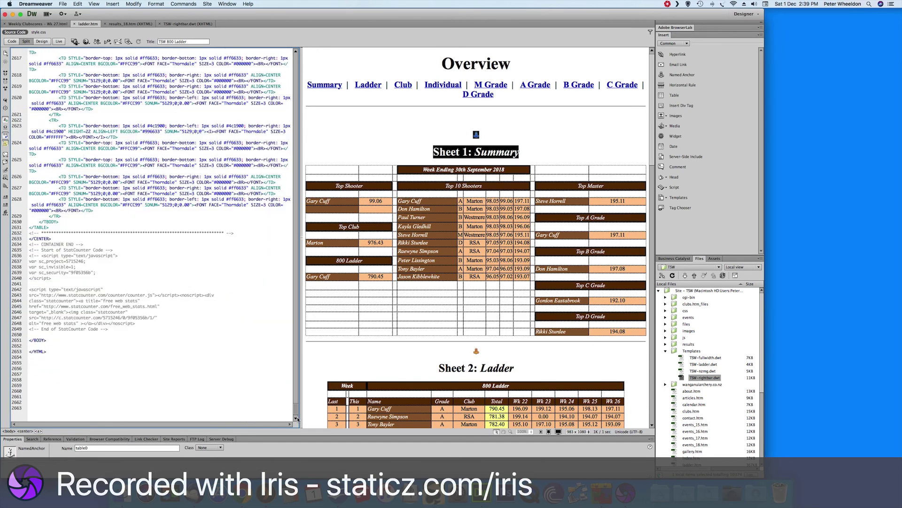
{"action": "left_click", "coordinate": [17, 233], "text": "shift"}
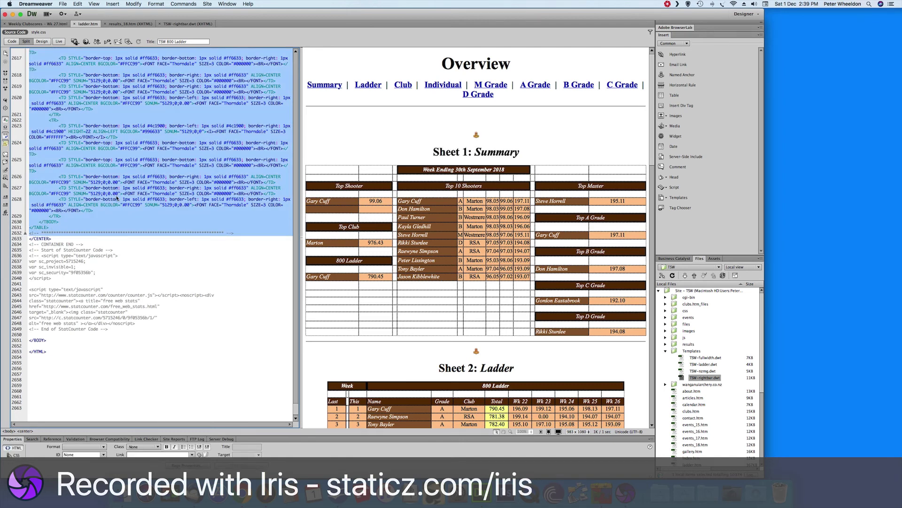
{"action": "right_click", "coordinate": [190, 153]}
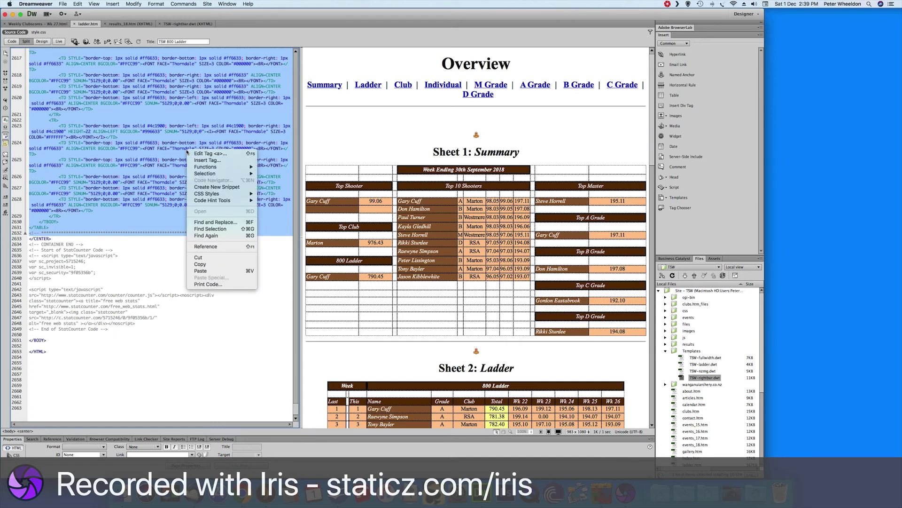
{"action": "left_click", "coordinate": [209, 272]}
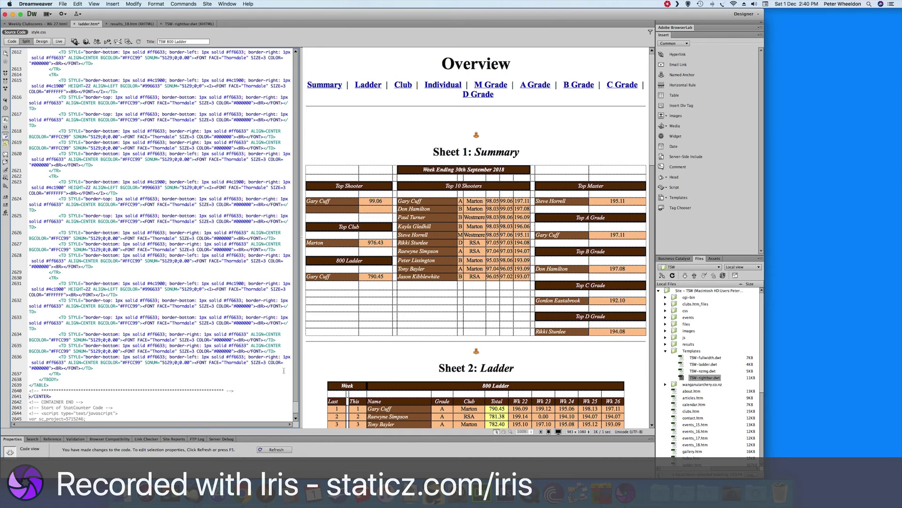
{"action": "left_click_drag", "start_coordinate": [296, 409], "coordinate": [295, 59]}
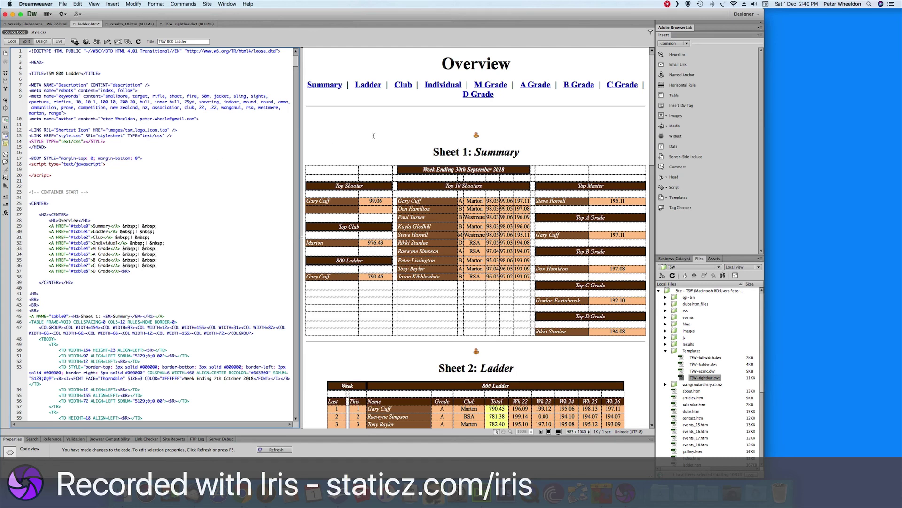
{"action": "key", "text": "F5"}
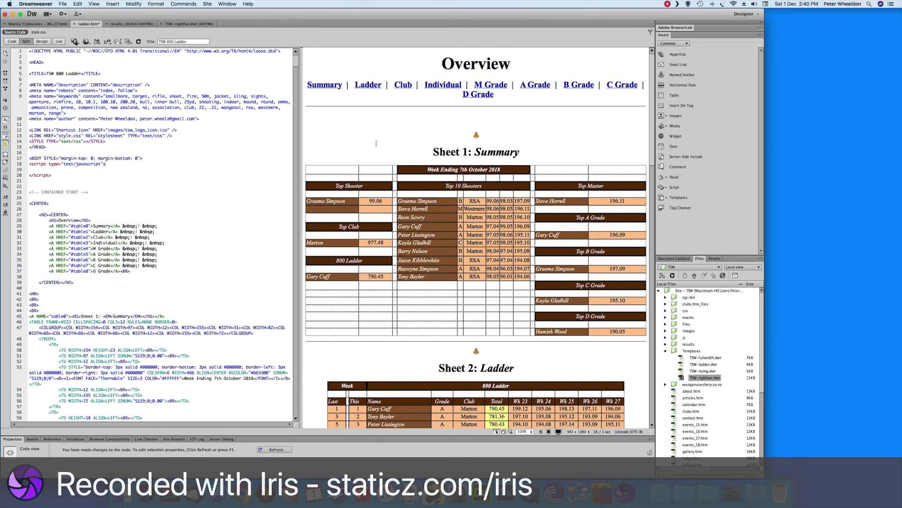
Step: Save ladder.htm, and close both it and Weekly Clubscores - Wk 27.html
{"action": "right_click", "coordinate": [194, 162]}
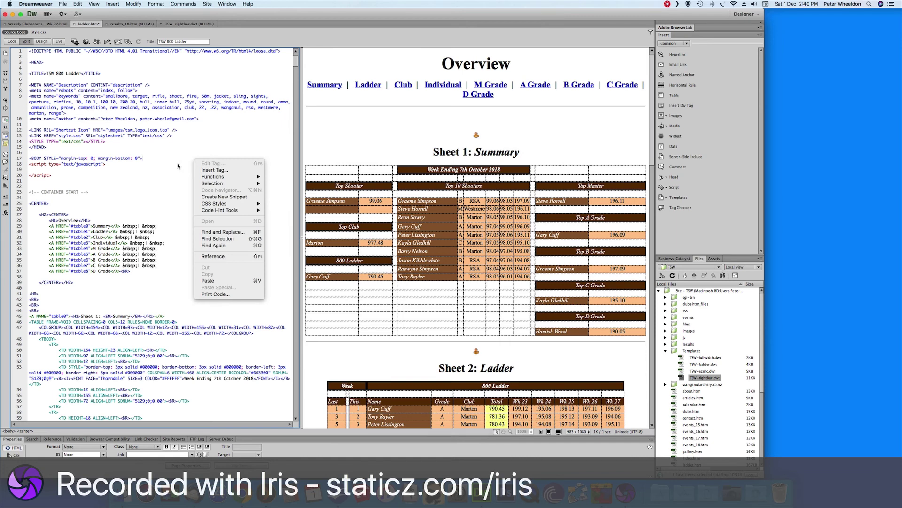
{"action": "left_click", "coordinate": [178, 165]}
{"action": "key", "text": "super+s"}
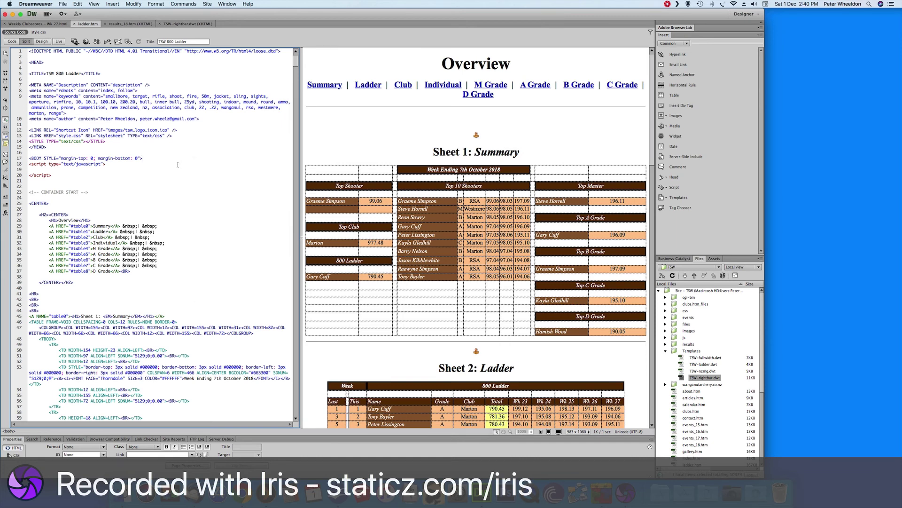
{"action": "left_click", "coordinate": [74, 25]}
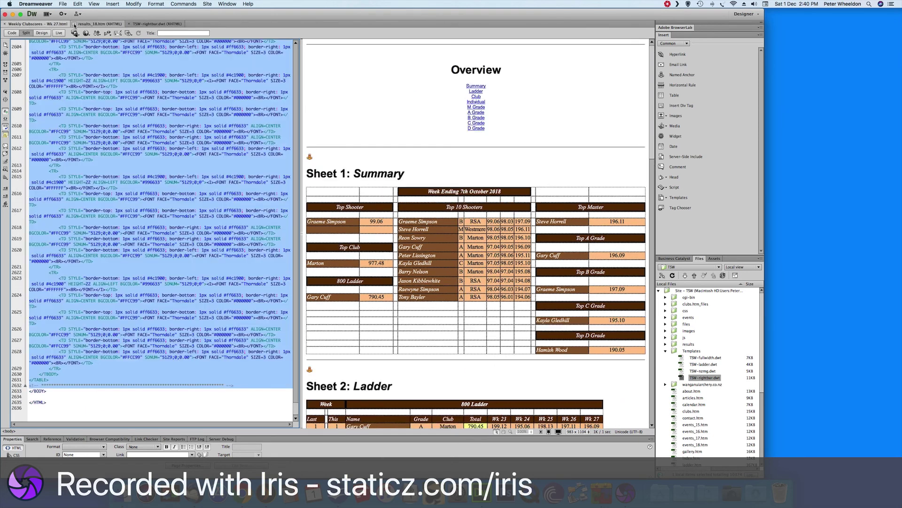
{"action": "left_click", "coordinate": [4, 24]}
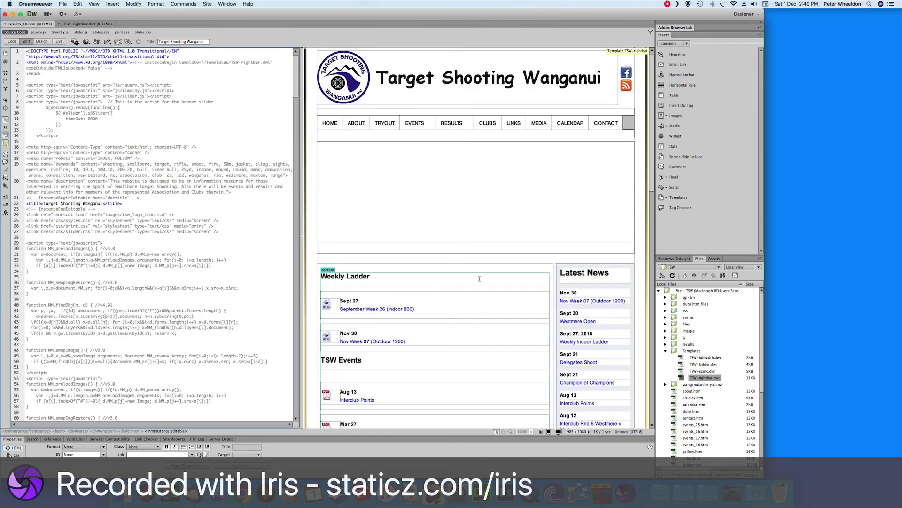
Step: Change the indoor Weekly Ladder entry in results_18.htm to the date "Sept 30" and the link text "September Week 27 (Indoor 800)"
{"action": "scroll", "coordinate": [480, 279], "scroll_direction": "down", "scroll_amount": 1}
{"action": "scroll", "coordinate": [479, 280], "scroll_direction": "down", "scroll_amount": 2}
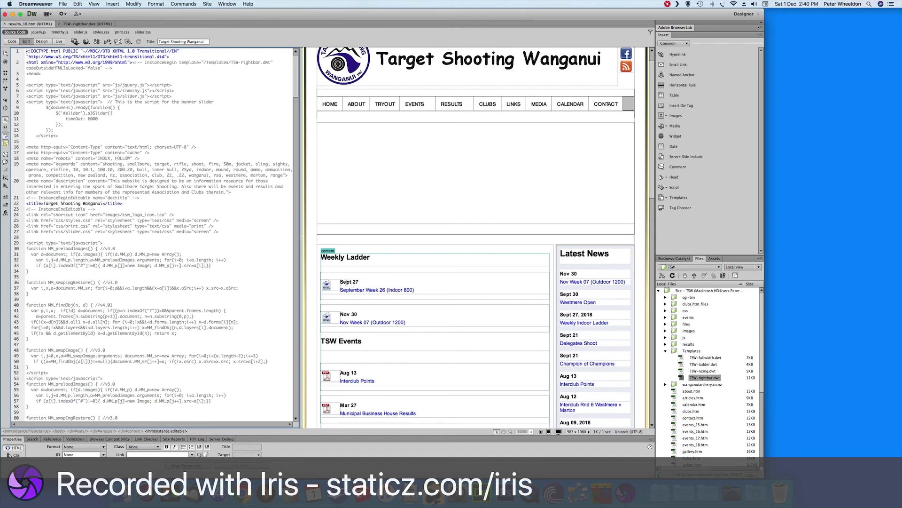
{"action": "double_click", "coordinate": [345, 282]}
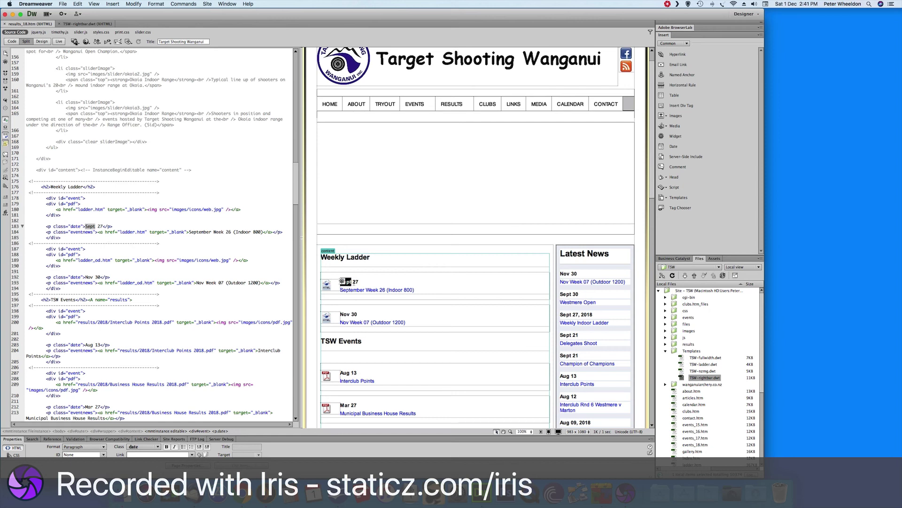
{"action": "double_click", "coordinate": [356, 282]}
{"action": "type", "text": "30"}
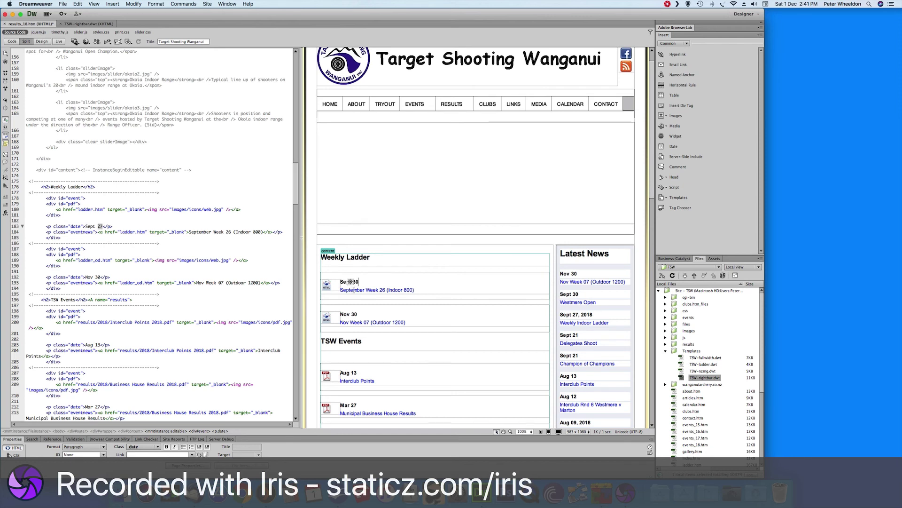
{"action": "left_click", "coordinate": [380, 290]}
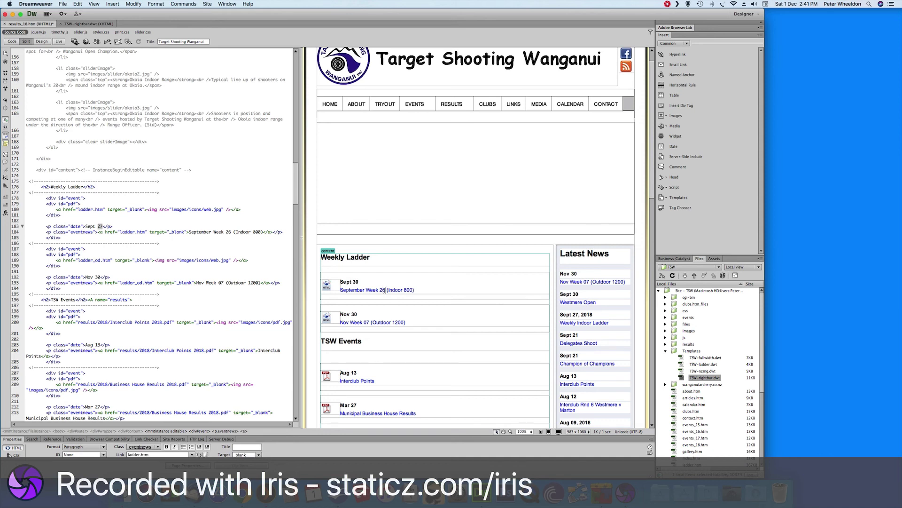
{"action": "key", "text": "BackSpace"}
{"action": "type", "text": "7"}
{"action": "left_click", "coordinate": [435, 289]}
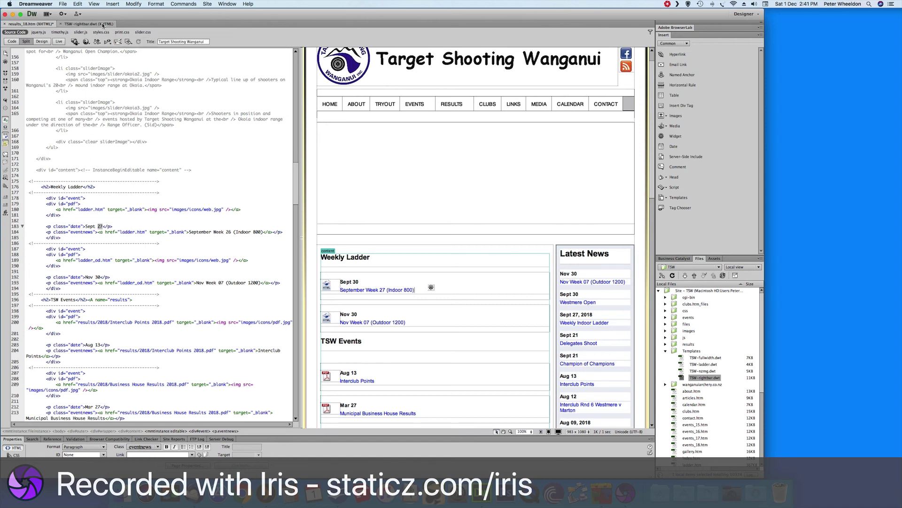
Step: Review the TSW-rightbar.dwt template and close it, and close results_18.htm without saving its changes
{"action": "left_click", "coordinate": [103, 24]}
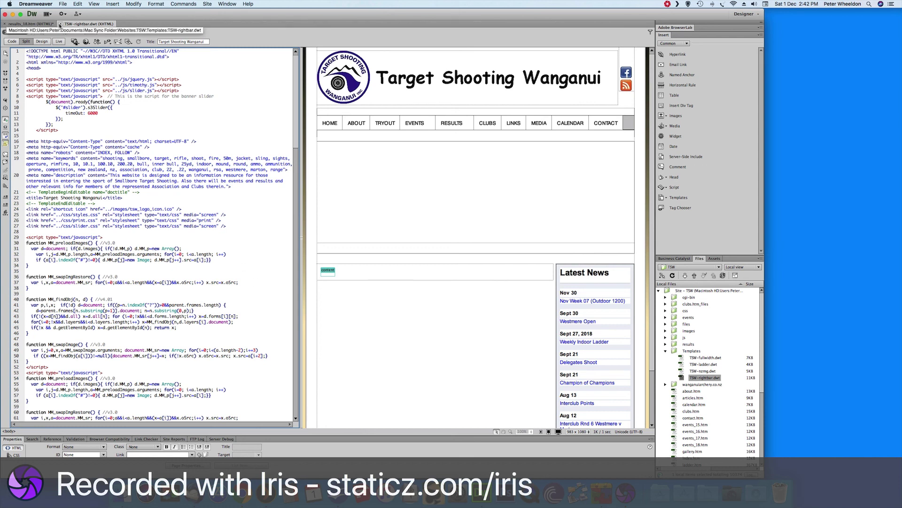
{"action": "left_click", "coordinate": [60, 24]}
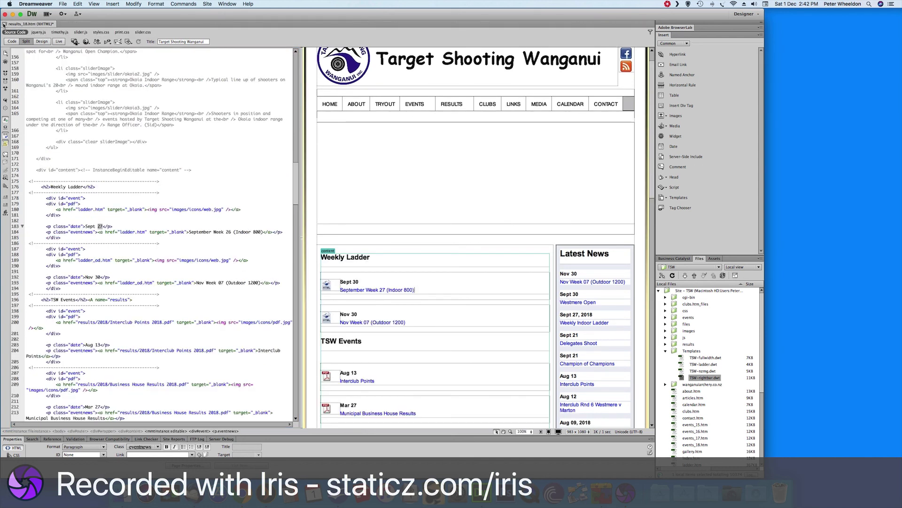
{"action": "key", "text": "super+w"}
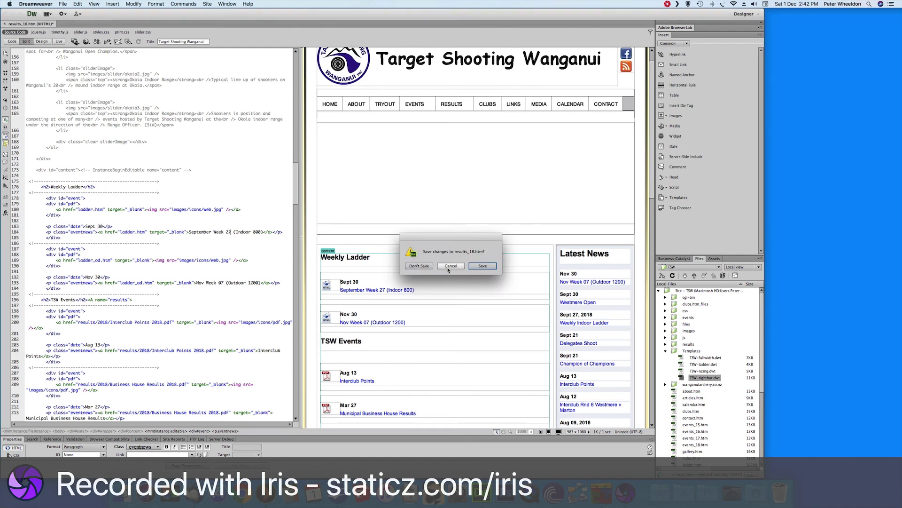
{"action": "left_click", "coordinate": [426, 266]}
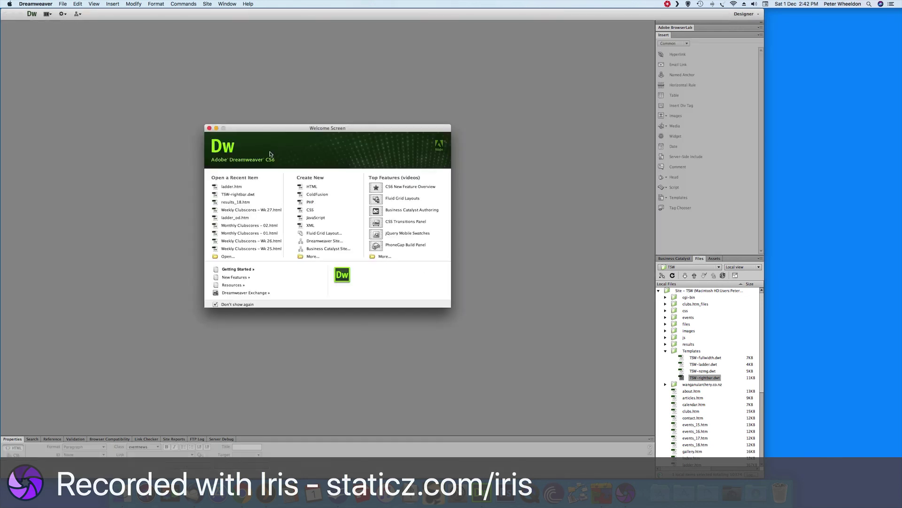